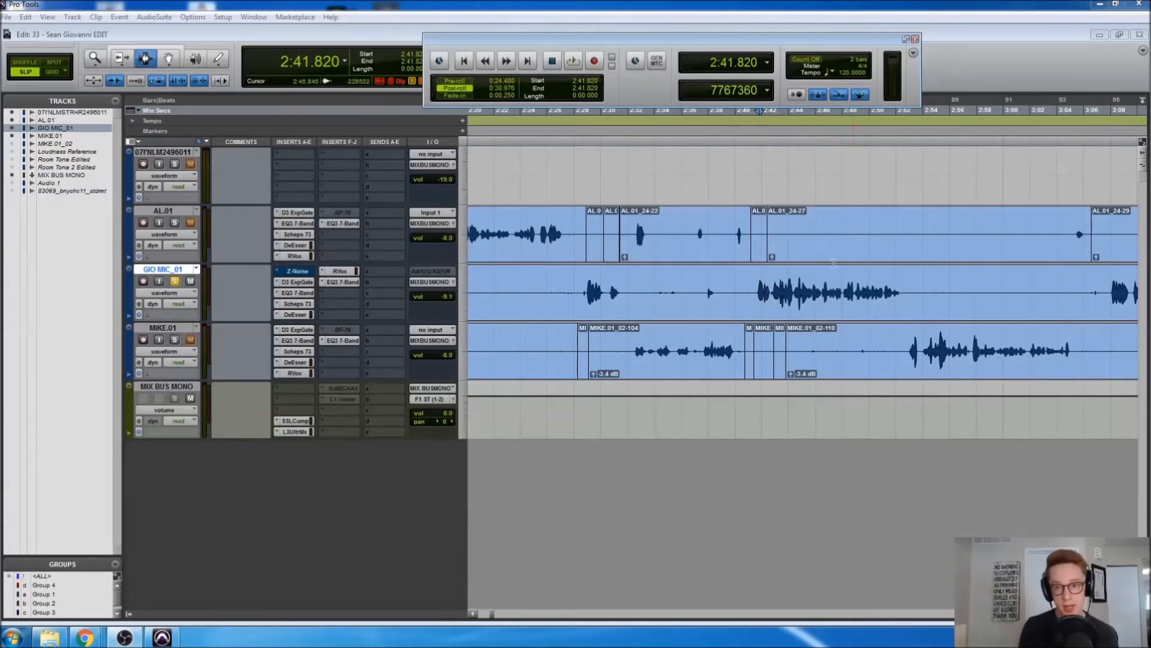
Close the floating Transport window and zoom out to show the whole session
{"action": "left_click", "coordinate": [915, 38]}
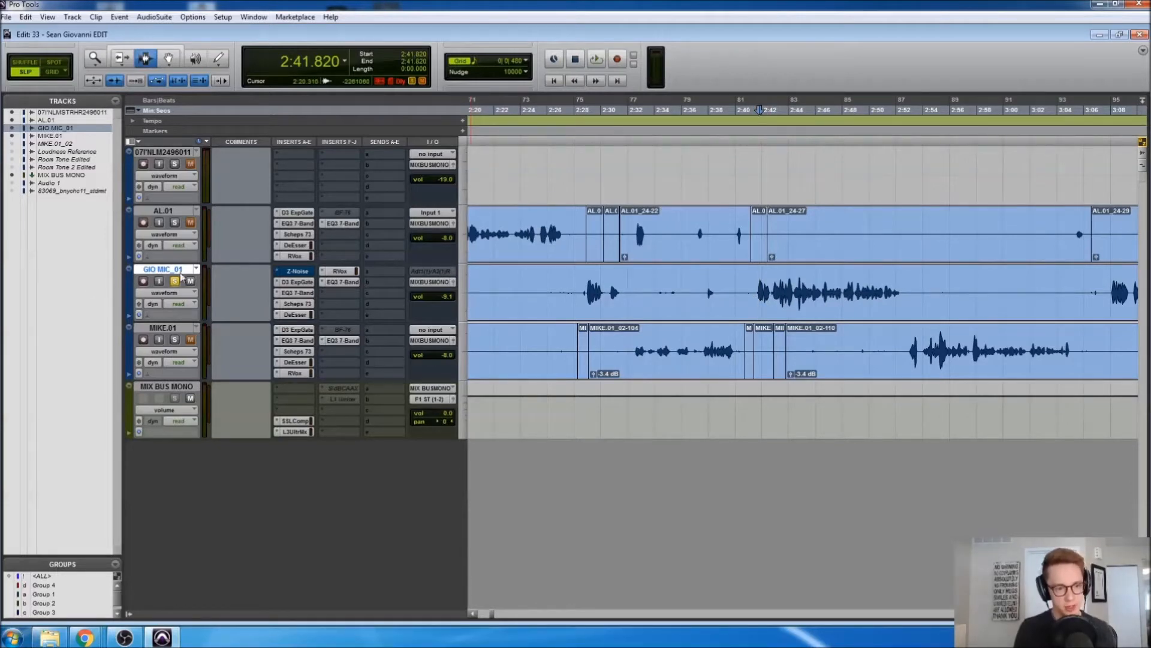
{"action": "key", "text": "alt+a"}
Move the GIO MIC_01 edit point to 0:48.960 and select the whole clip back to the start
{"action": "left_click", "coordinate": [514, 295]}
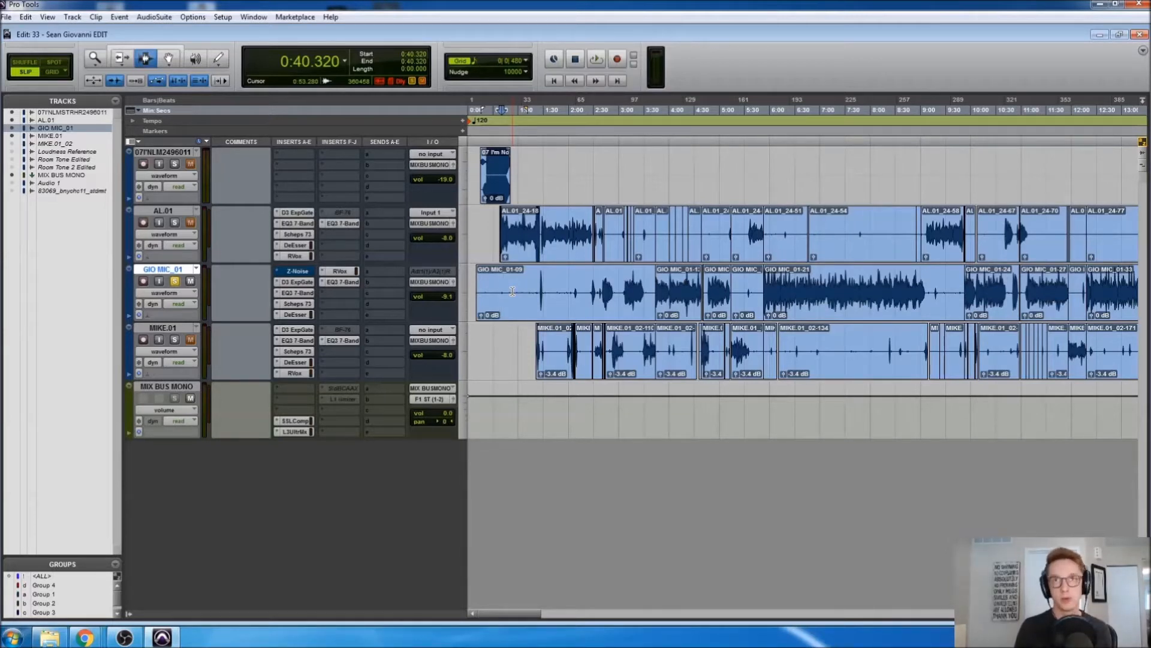
{"action": "left_click", "coordinate": [509, 290]}
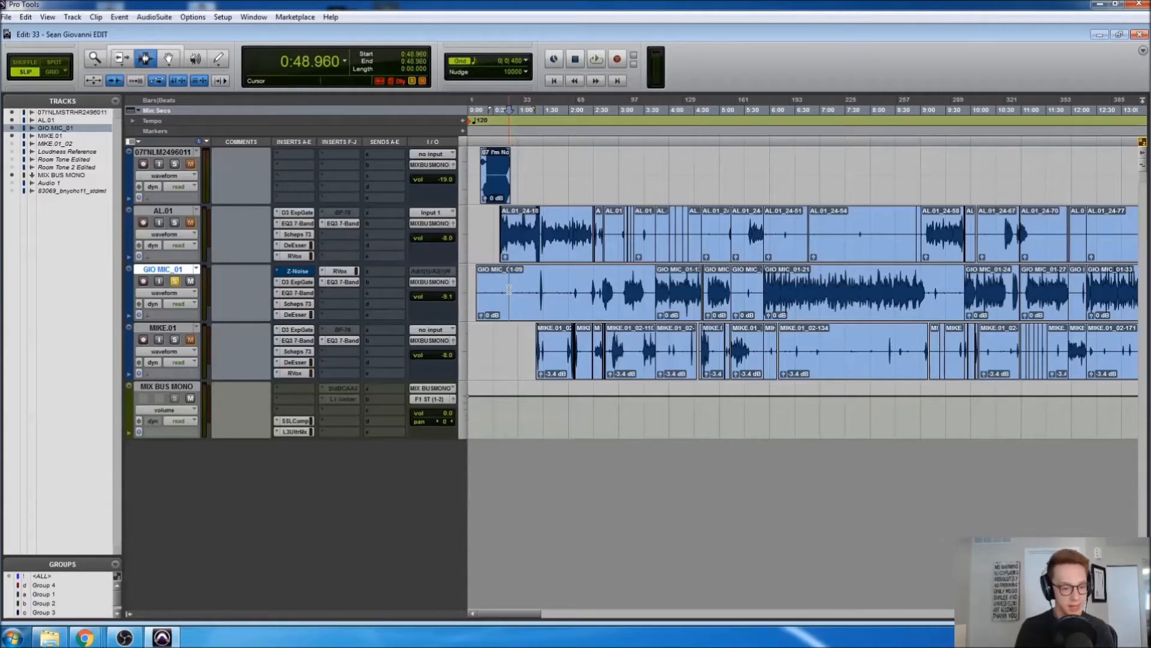
{"action": "key", "text": "ctrl+bracketright"}
{"action": "key", "text": "ctrl+bracketright"}
{"action": "key", "text": "ctrl+bracketright"}
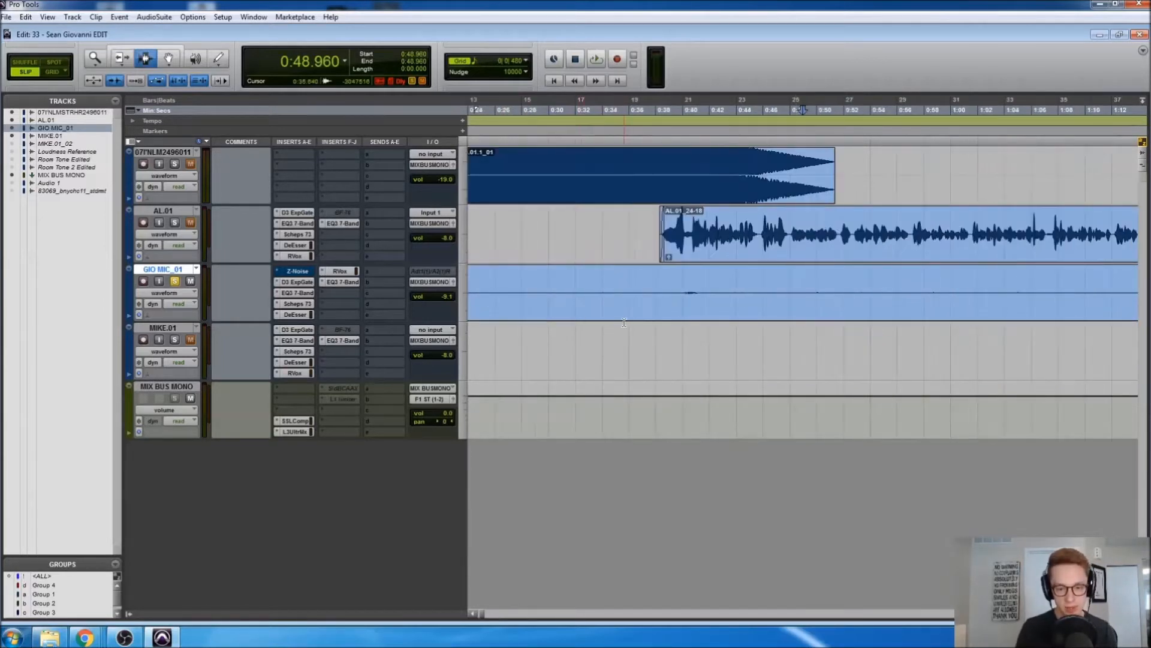
{"action": "key", "text": "ctrl+bracketleft"}
{"action": "triple_click", "coordinate": [523, 289]}
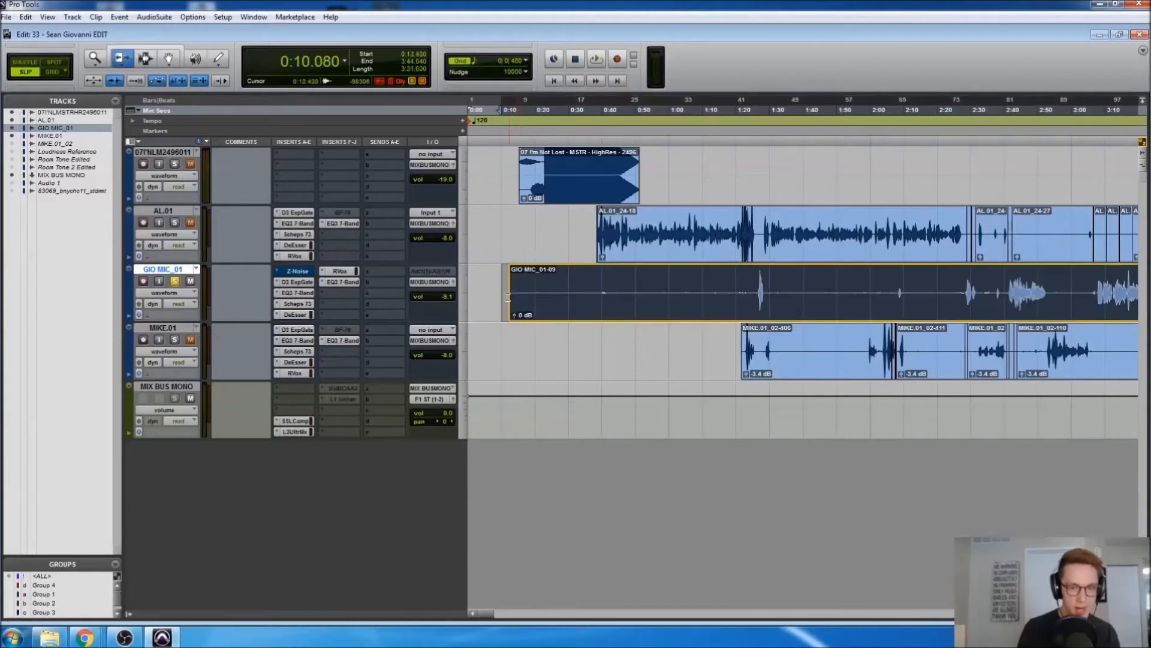
Zoom in near 0:09 and trim the AL.01_24-18 clip's start earlier
{"action": "key", "text": "F7"}
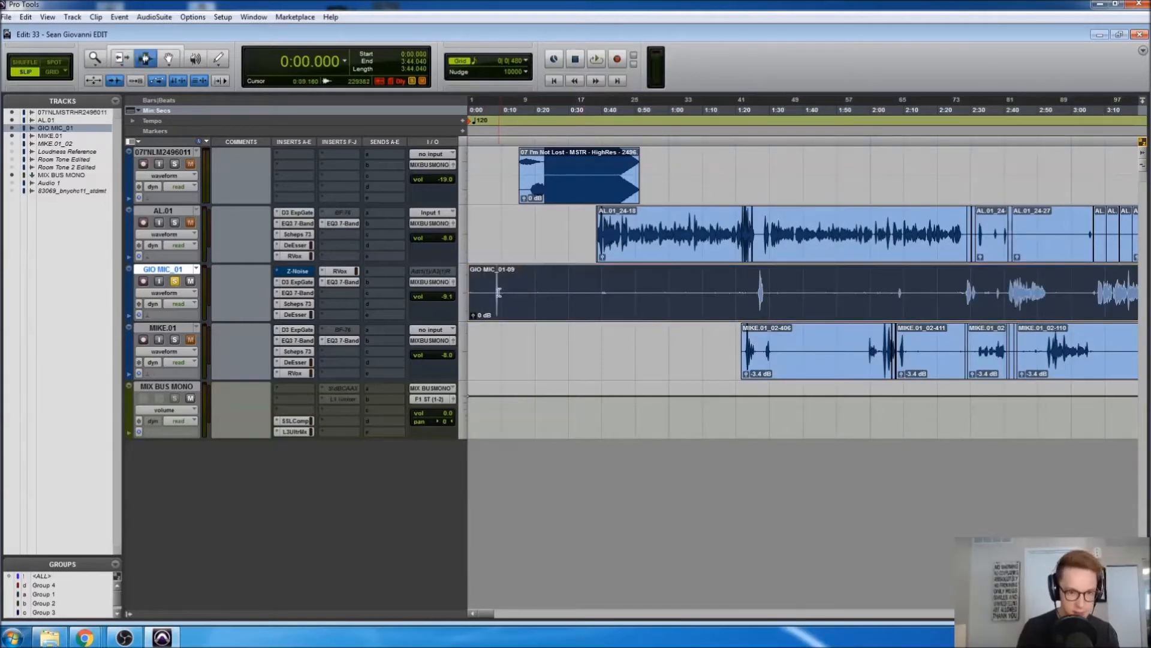
{"action": "left_click", "coordinate": [500, 298]}
{"action": "key", "text": "ctrl+bracketright"}
{"action": "key", "text": "ctrl+bracketright"}
{"action": "key", "text": "minus"}
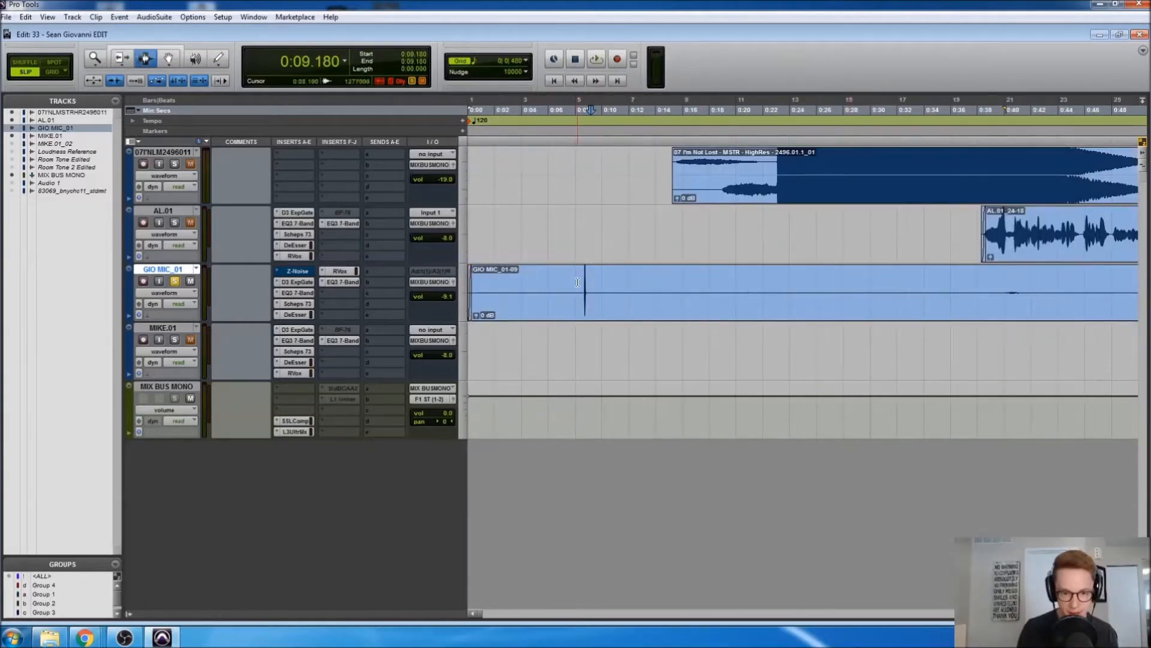
{"action": "key", "text": "F6"}
{"action": "left_click_drag", "start_coordinate": [985, 243], "coordinate": [489, 249]}
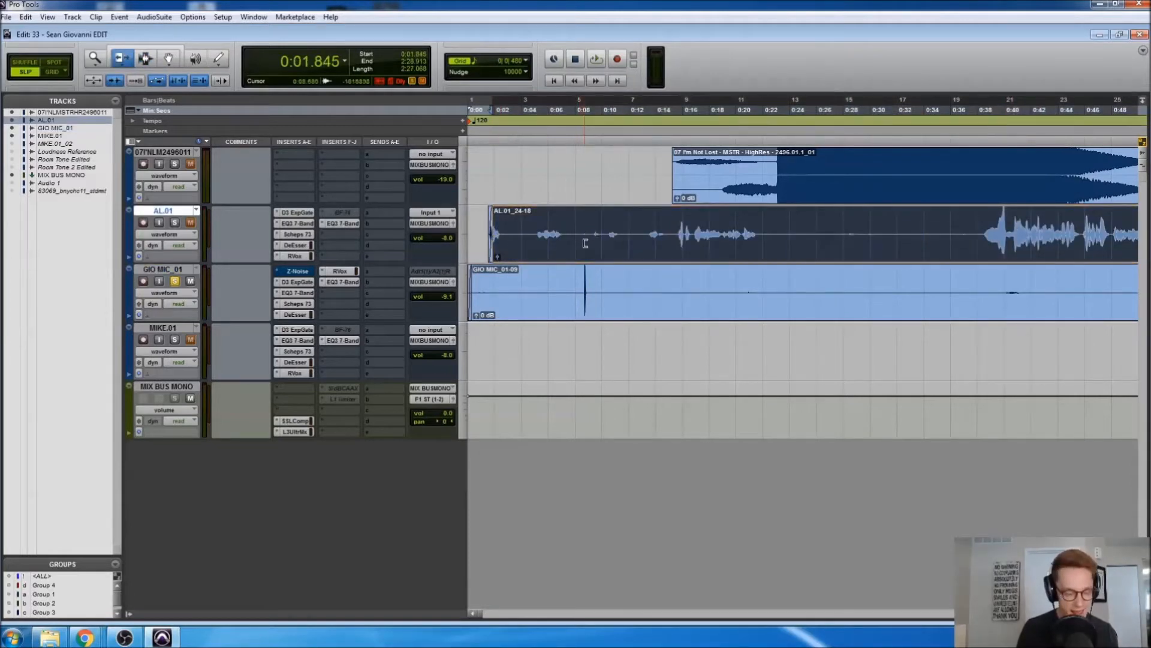
Select a short range around the 0:08.9 spike on both GIO MIC_01 and AL.01
{"action": "key", "text": "F7"}
{"action": "left_click", "coordinate": [593, 245]}
{"action": "left_click", "coordinate": [588, 255]}
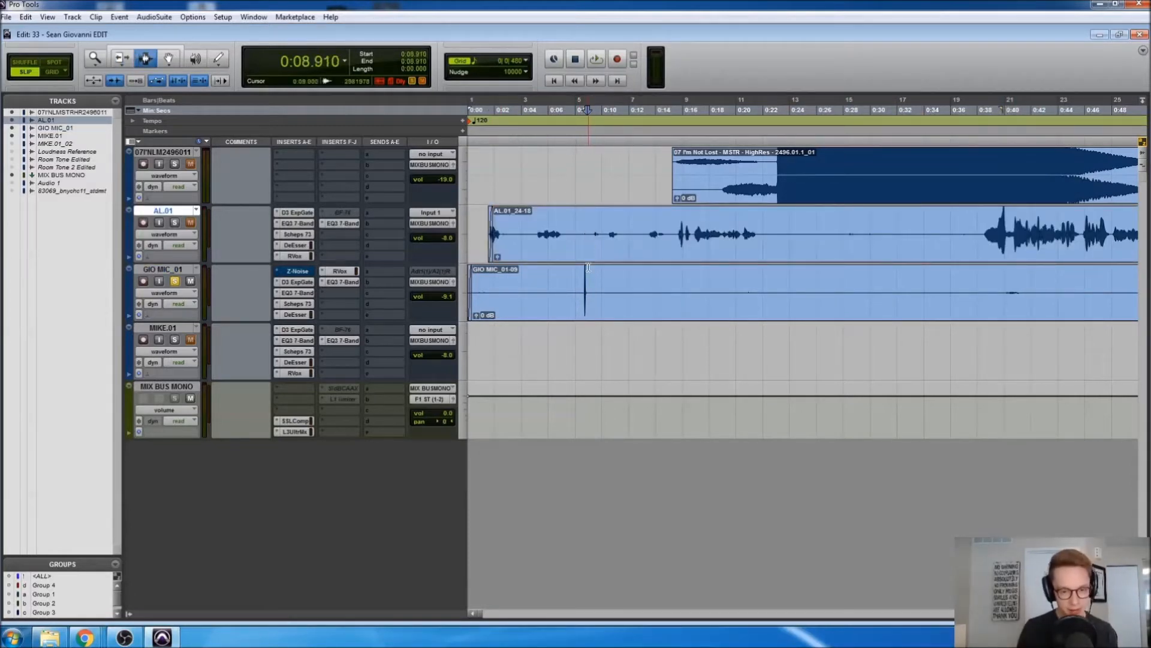
{"action": "key", "text": "ctrl+]"}
{"action": "key", "text": "ctrl+]"}
{"action": "key", "text": "ctrl+]"}
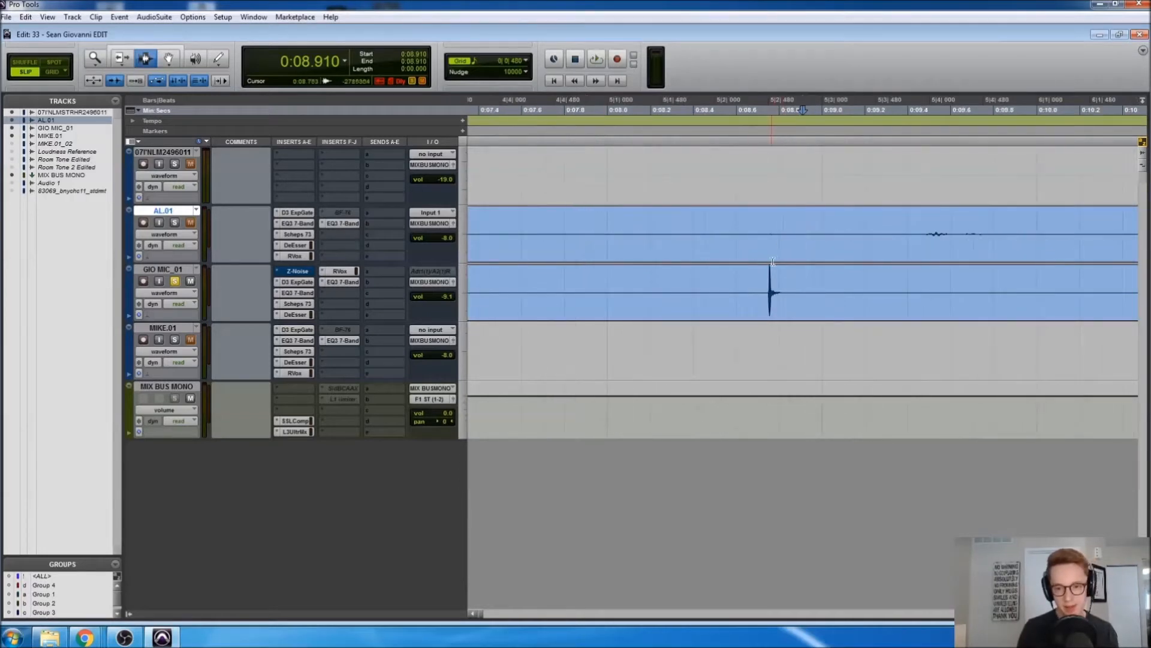
{"action": "left_click", "coordinate": [753, 300]}
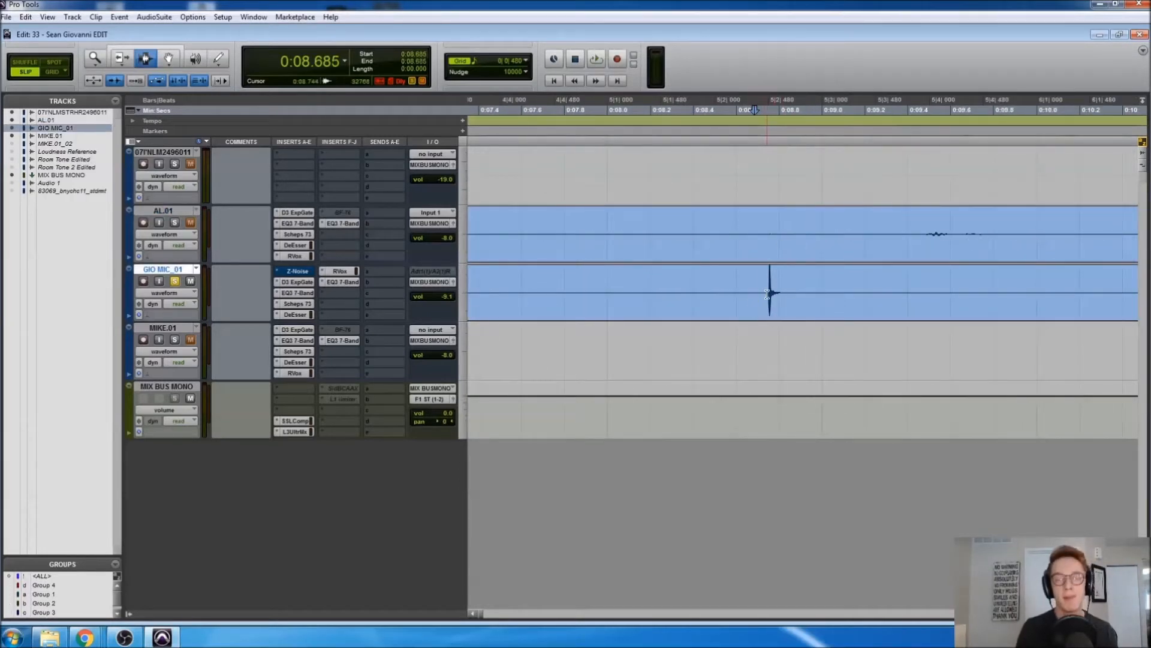
{"action": "left_click_drag", "start_coordinate": [747, 296], "coordinate": [810, 291]}
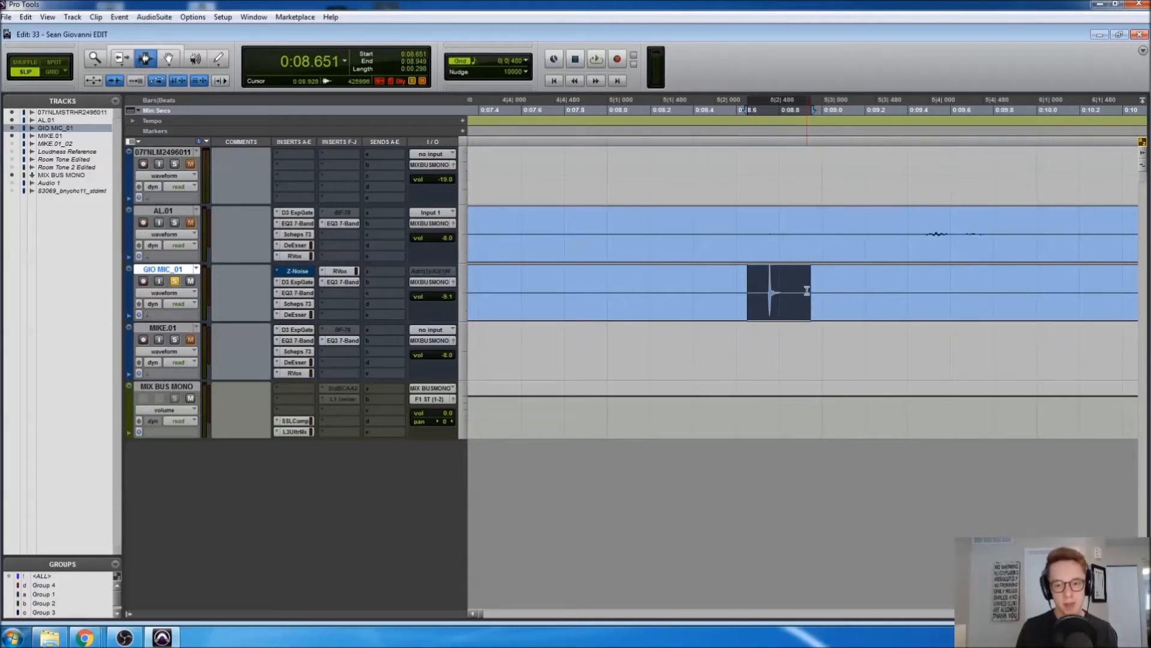
{"action": "left_click_drag", "start_coordinate": [750, 240], "coordinate": [799, 242]}
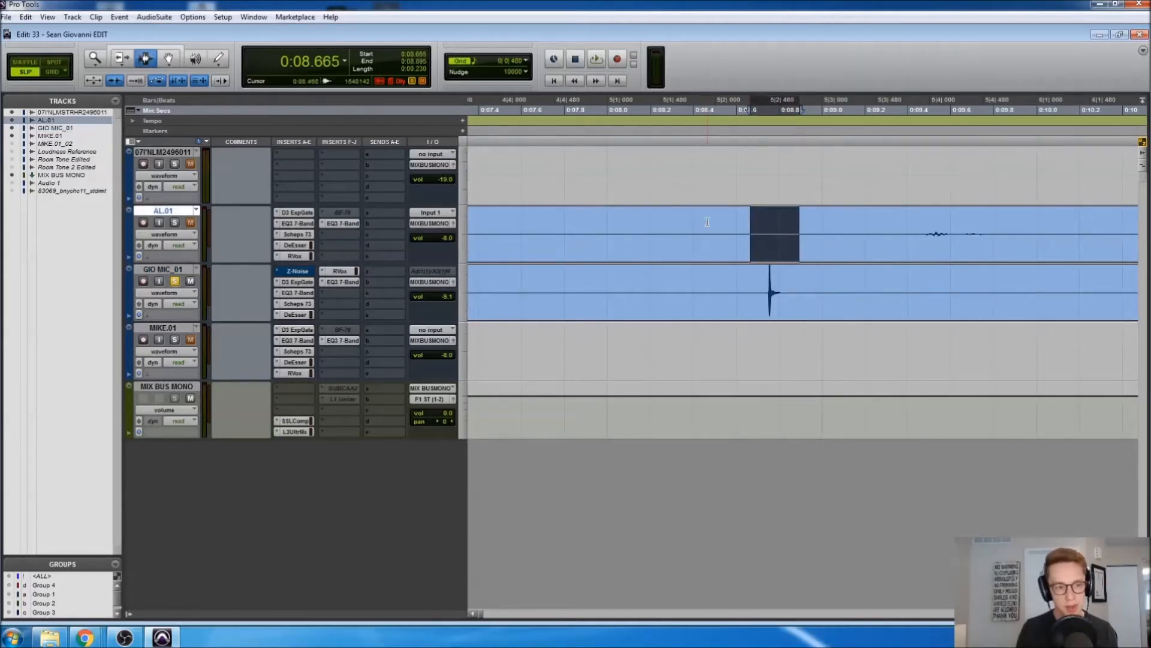
{"action": "right_click", "coordinate": [233, 63]}
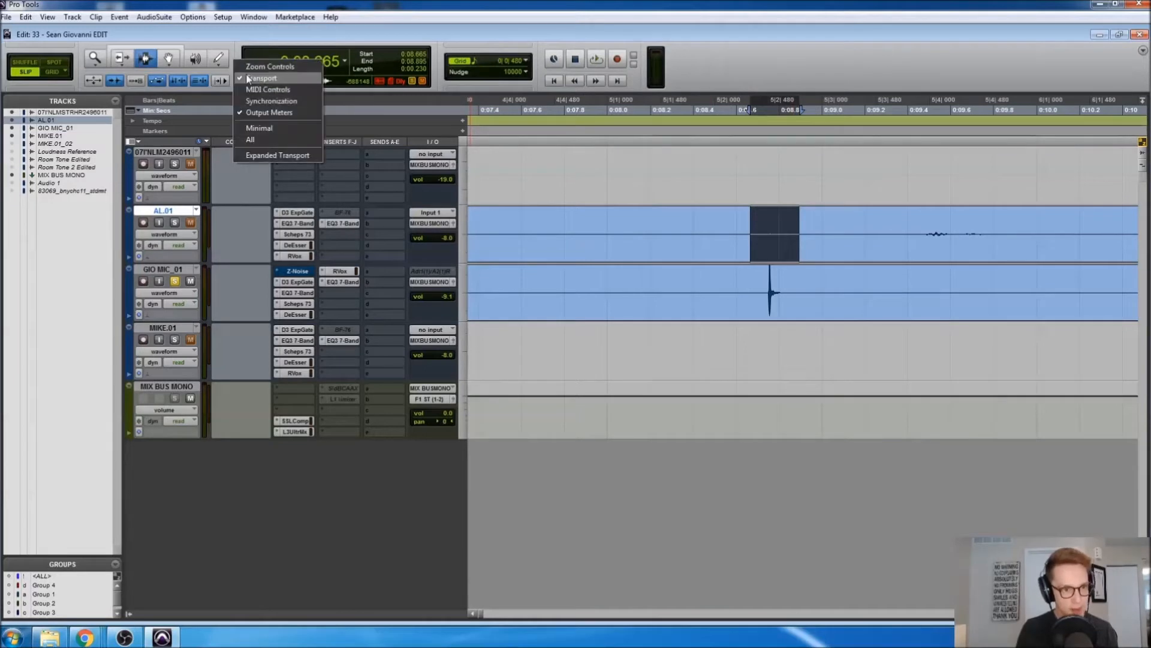
Enable Zoom Controls in the toolbar and make the waveforms two steps taller
{"action": "left_click", "coordinate": [258, 74]}
{"action": "left_click", "coordinate": [108, 60]}
{"action": "left_click", "coordinate": [107, 60]}
Select AL.01 from 0:08.715 around the spike, then restore waveform height and zoom out
{"action": "left_click", "coordinate": [766, 232]}
{"action": "left_click_drag", "start_coordinate": [766, 233], "coordinate": [796, 235]}
{"action": "left_click", "coordinate": [760, 243], "text": "shift"}
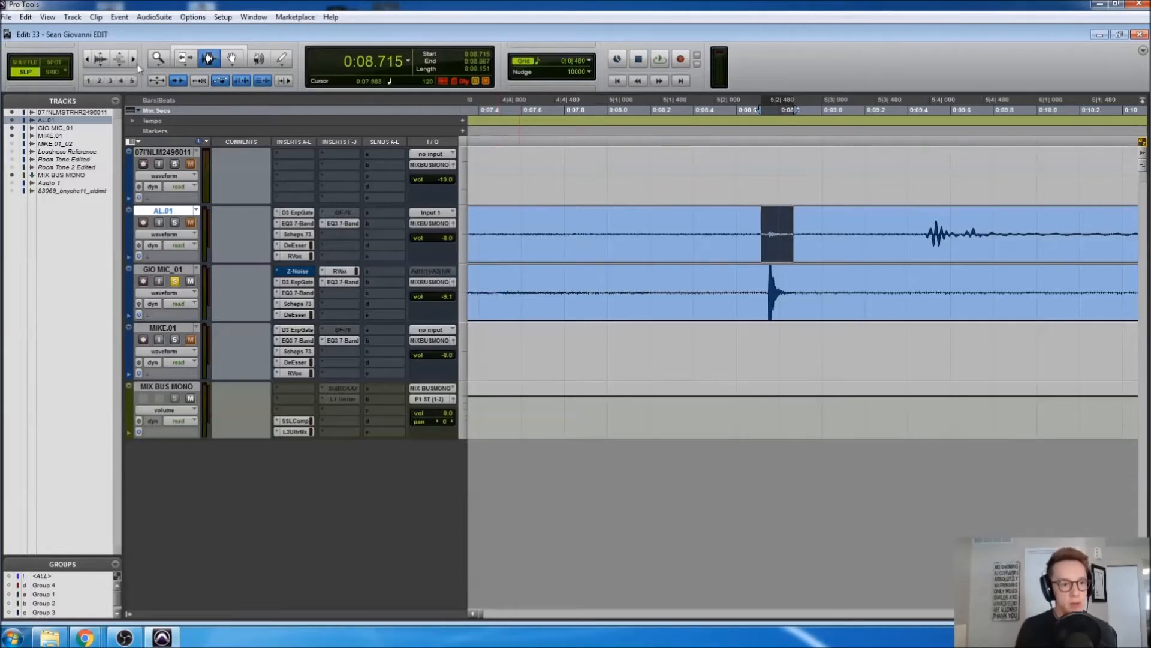
{"action": "left_click", "coordinate": [101, 67]}
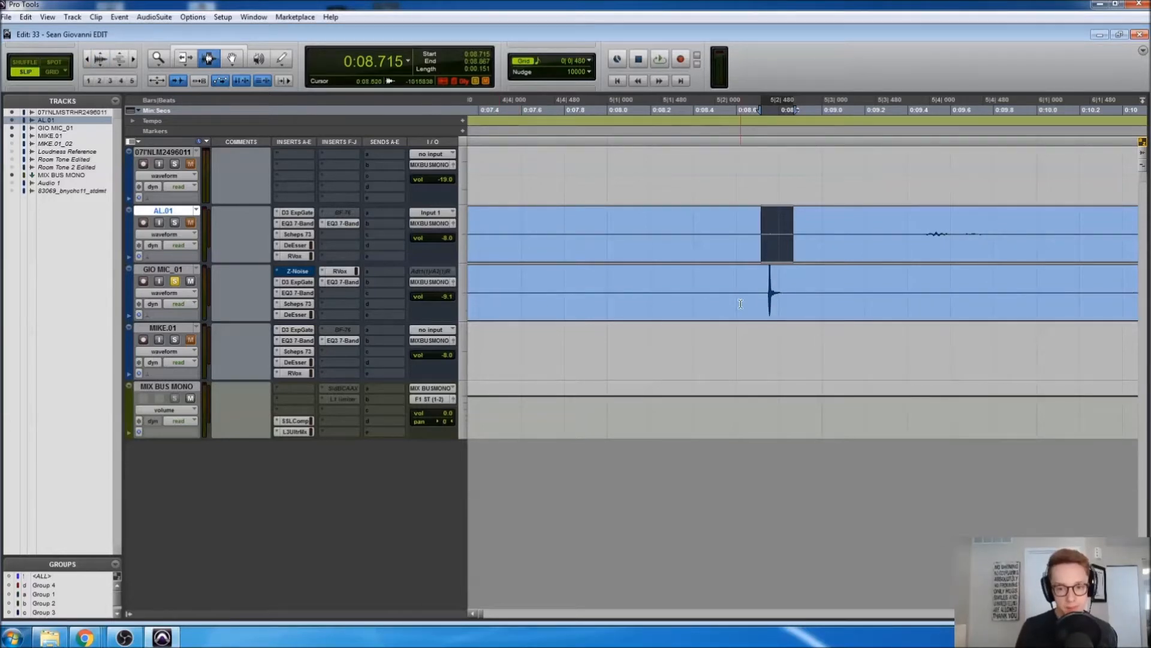
{"action": "left_click", "coordinate": [784, 292]}
{"action": "key", "text": "ctrl+bracketleft"}
{"action": "key", "text": "ctrl+bracketleft"}
{"action": "key", "text": "ctrl+bracketleft"}
{"action": "key", "text": "ctrl+bracketleft"}
{"action": "key", "text": "ctrl+bracketleft"}
{"action": "key", "text": "ctrl+bracketleft"}
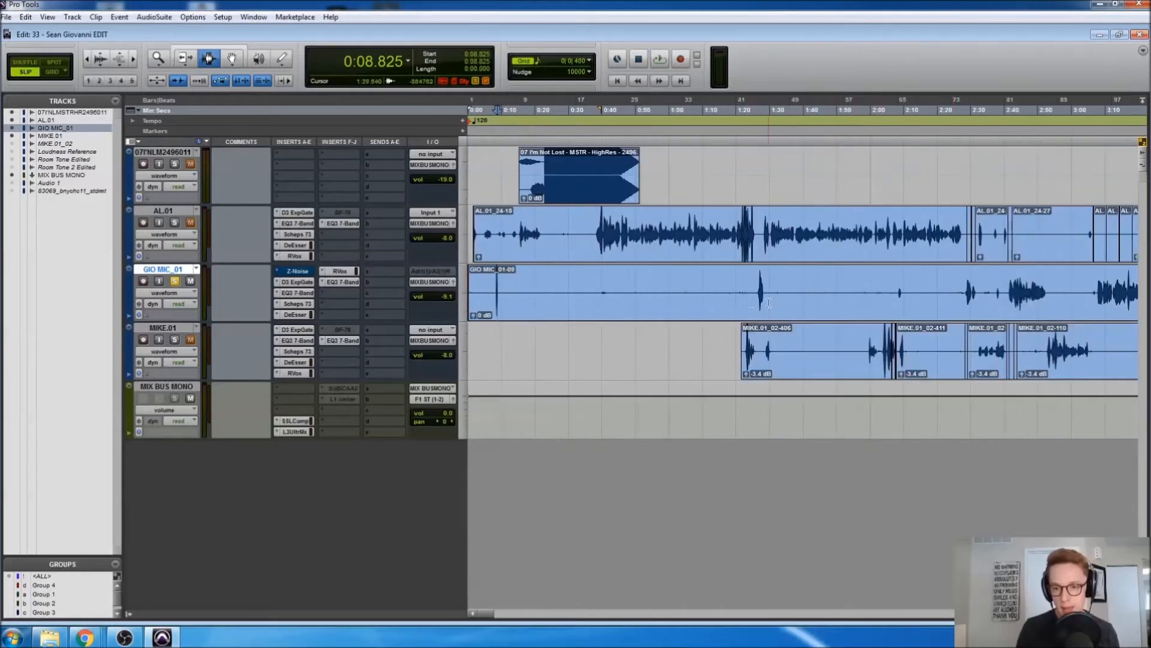
Open the GIO MIC_01 D3 ExpGate window and move it off the track waveforms
{"action": "left_click", "coordinate": [1016, 294]}
{"action": "key", "text": "ctrl+bracketright"}
{"action": "key", "text": "ctrl+bracketright"}
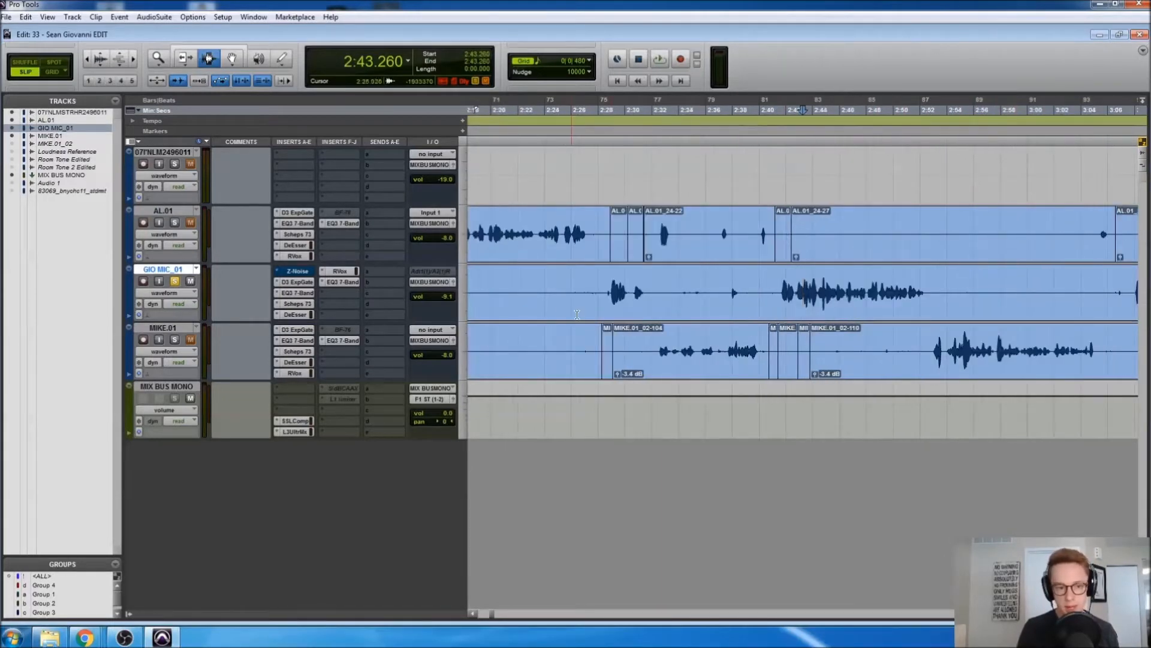
{"action": "left_click", "coordinate": [294, 282]}
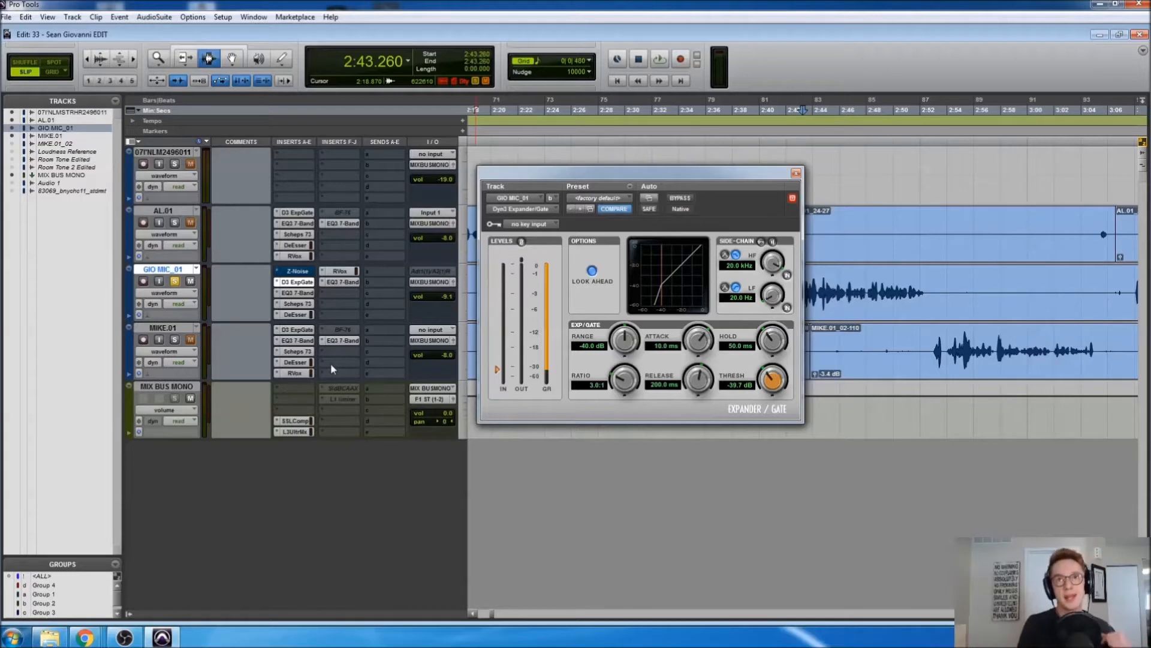
{"action": "left_click_drag", "start_coordinate": [710, 172], "coordinate": [570, 387]}
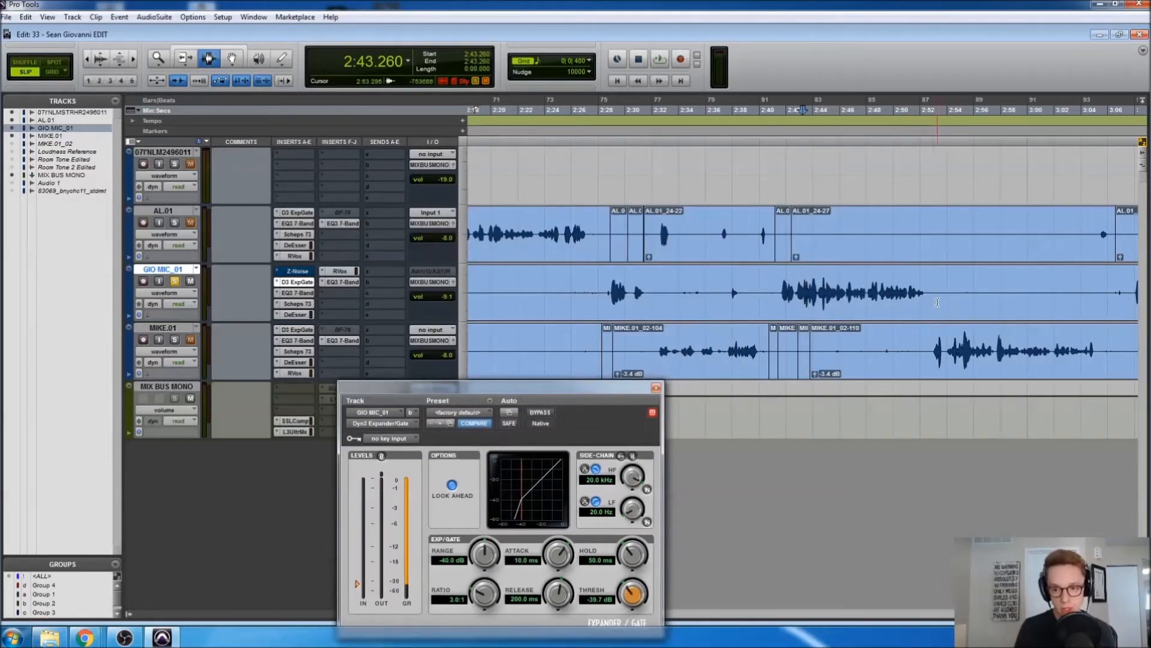
Select 2:18.195–2:25.350 on GIO MIC_01 and audition it with the gate bypassed
{"action": "left_click", "coordinate": [592, 307]}
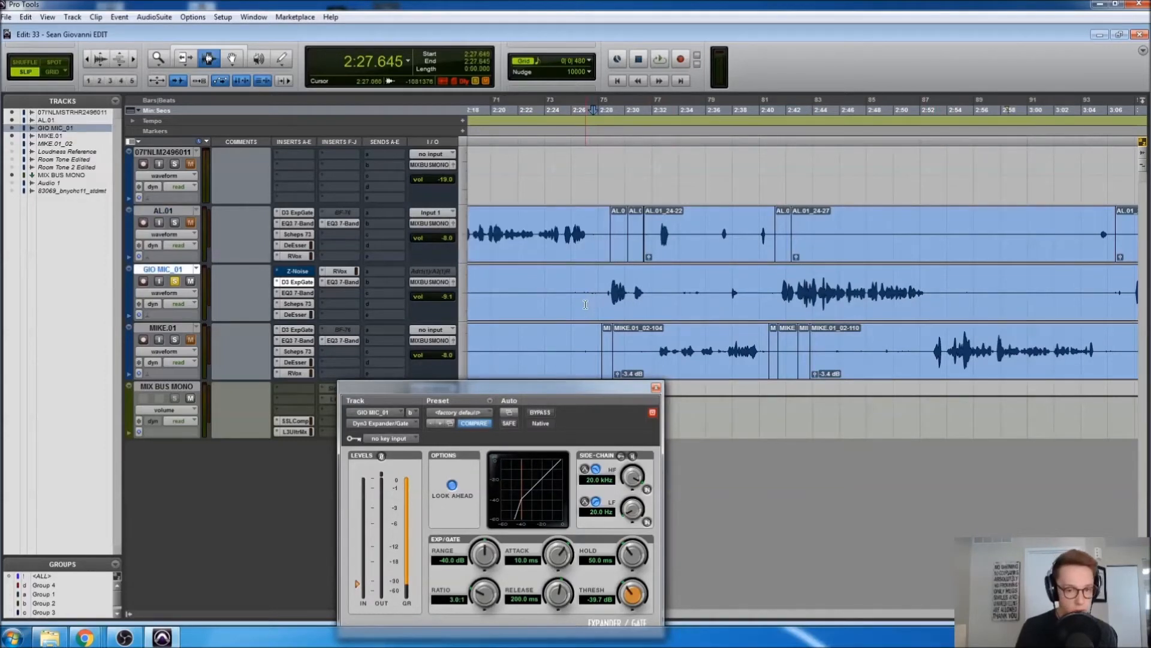
{"action": "scroll", "coordinate": [599, 300], "scroll_direction": "left", "scroll_amount": 3}
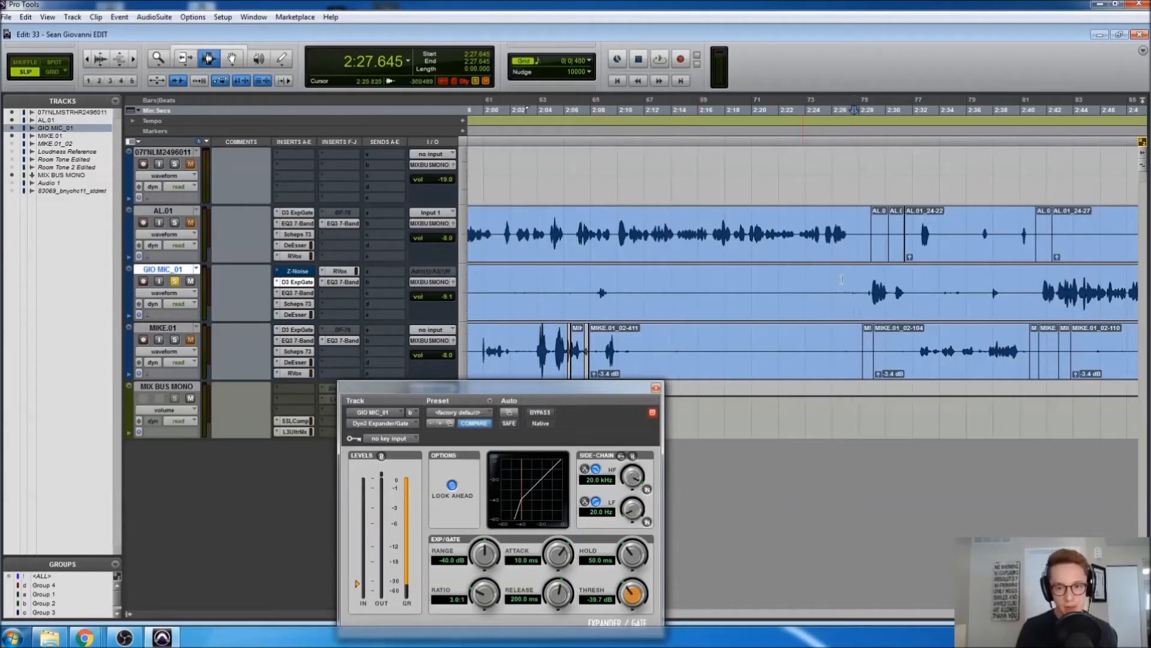
{"action": "left_click_drag", "start_coordinate": [728, 289], "coordinate": [823, 291]}
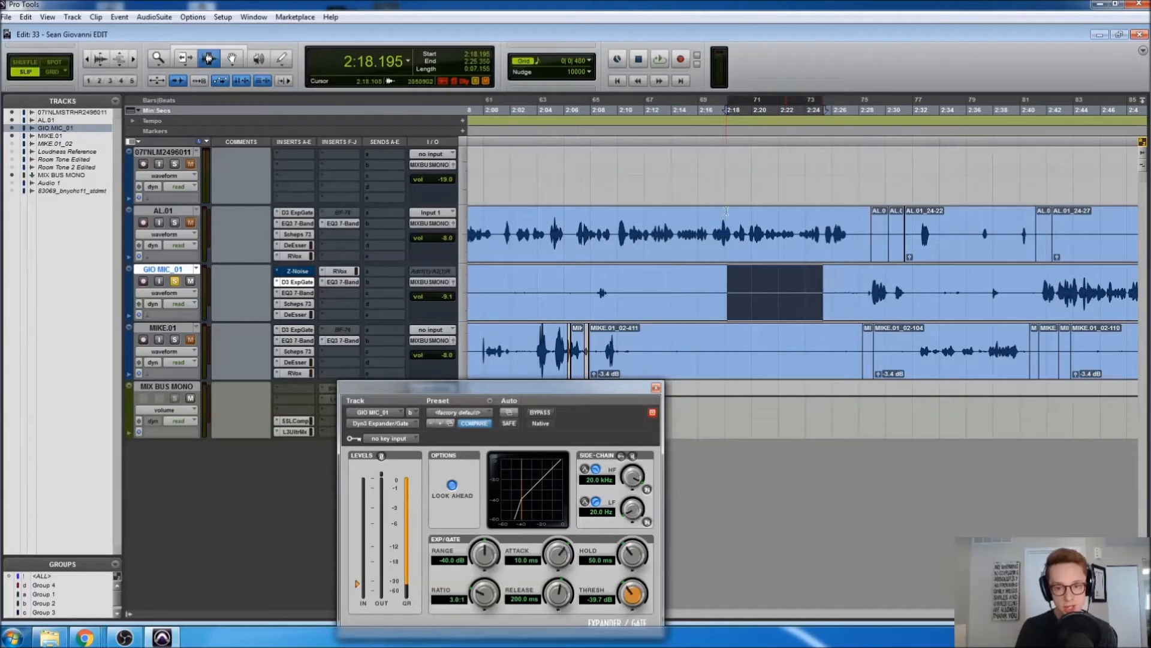
{"action": "left_click", "coordinate": [305, 284], "text": "ctrl"}
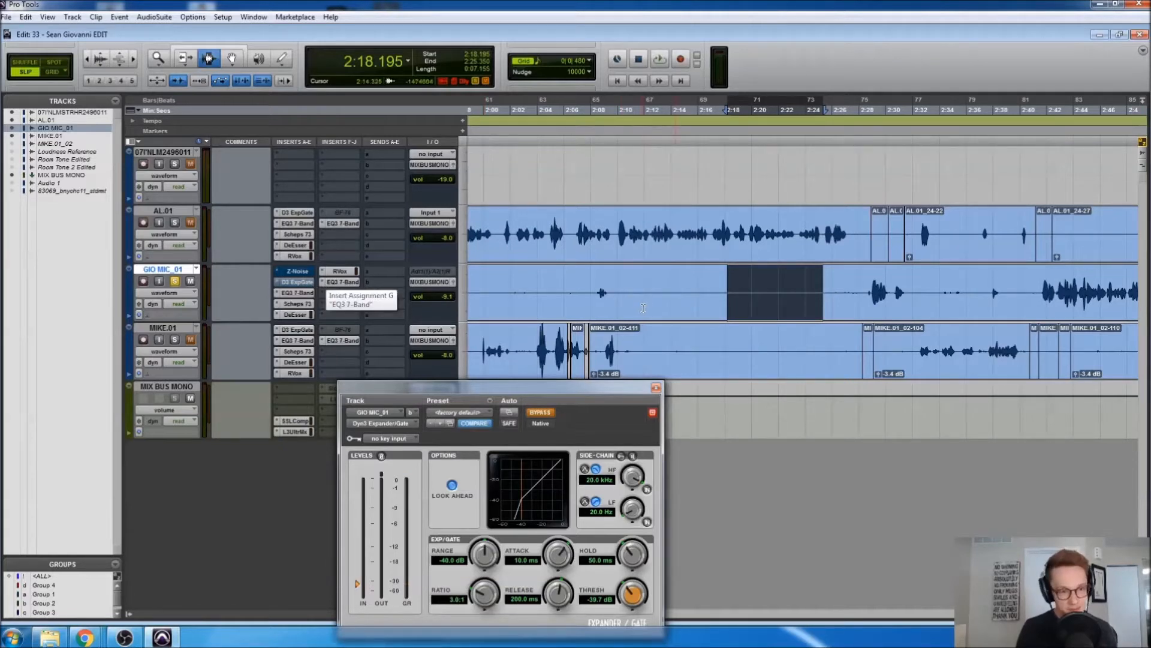
{"action": "key", "text": "space"}
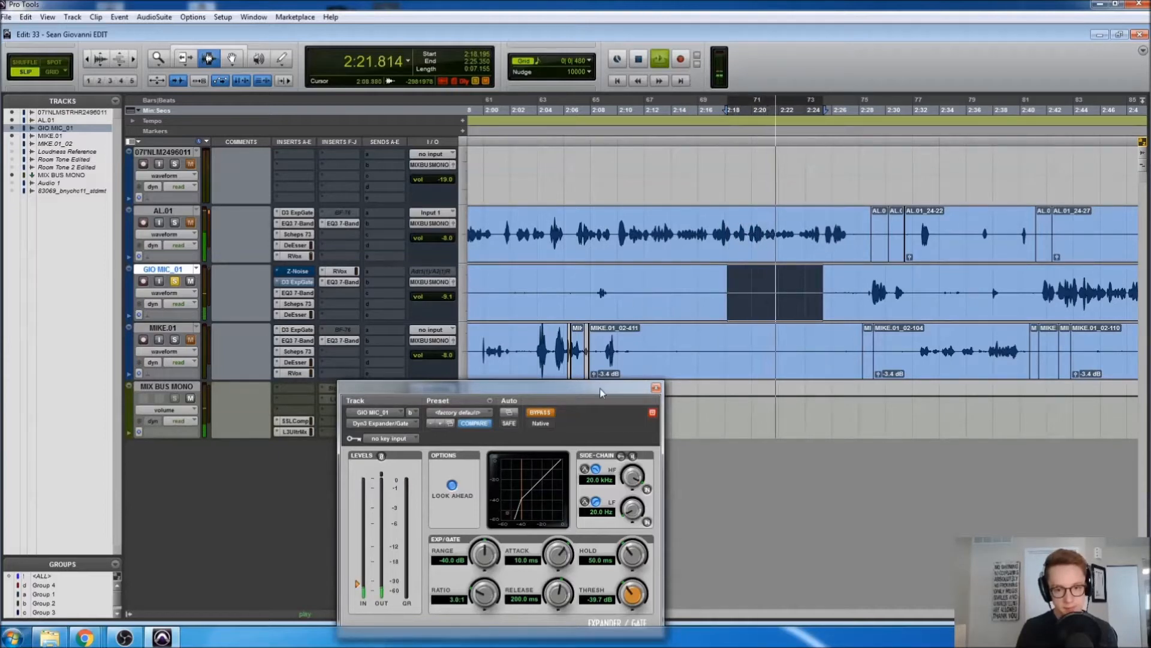
{"action": "key", "text": "space"}
{"action": "left_click_drag", "start_coordinate": [589, 390], "coordinate": [595, 346]}
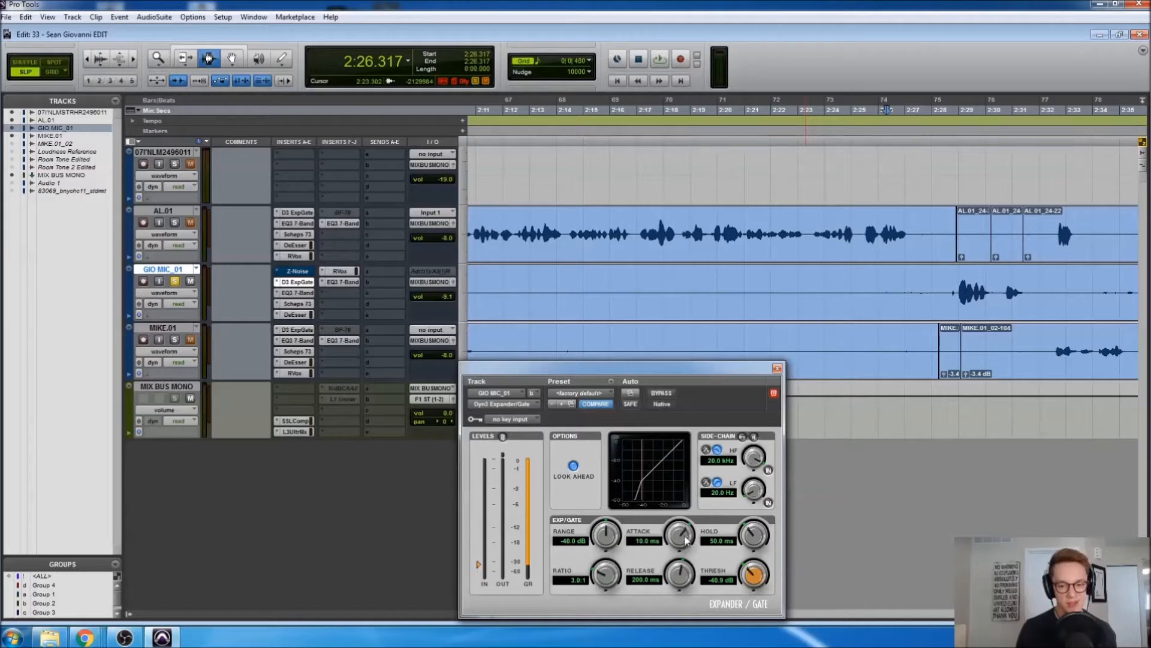
Try the gate attack at minimum, restore it to 10.0 ms, and place the edit point at 2:42.900
{"action": "left_click_drag", "start_coordinate": [686, 539], "coordinate": [659, 599]}
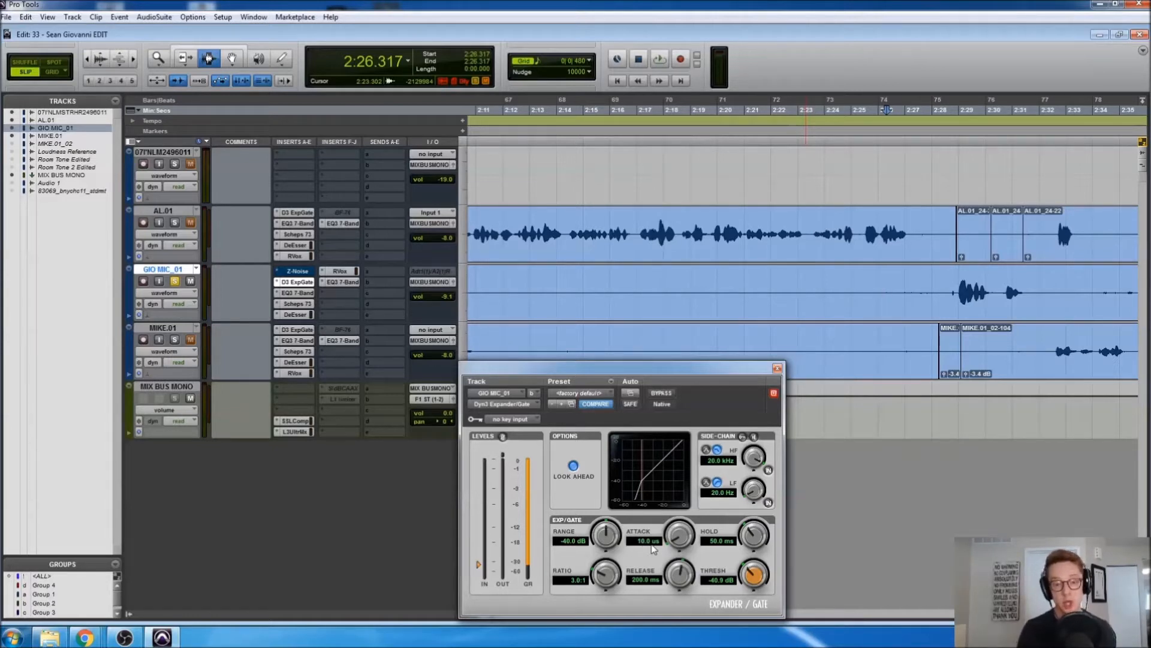
{"action": "left_click", "coordinate": [688, 537], "text": "alt"}
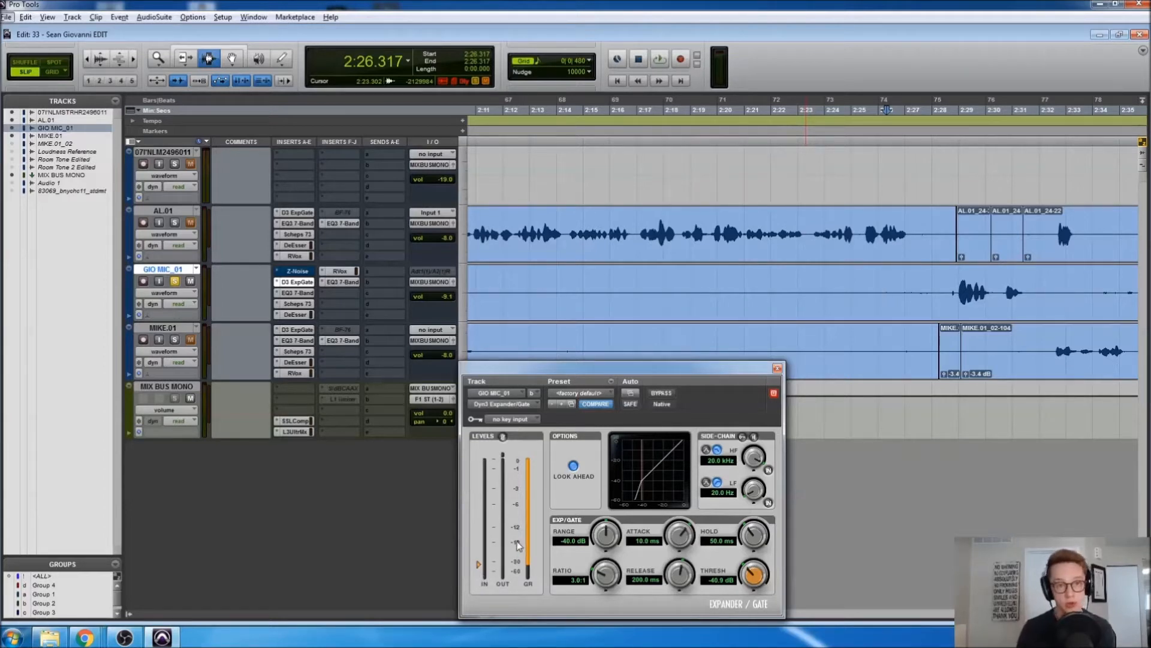
{"action": "left_click", "coordinate": [967, 318]}
{"action": "scroll", "coordinate": [968, 318], "scroll_direction": "right", "scroll_amount": 5}
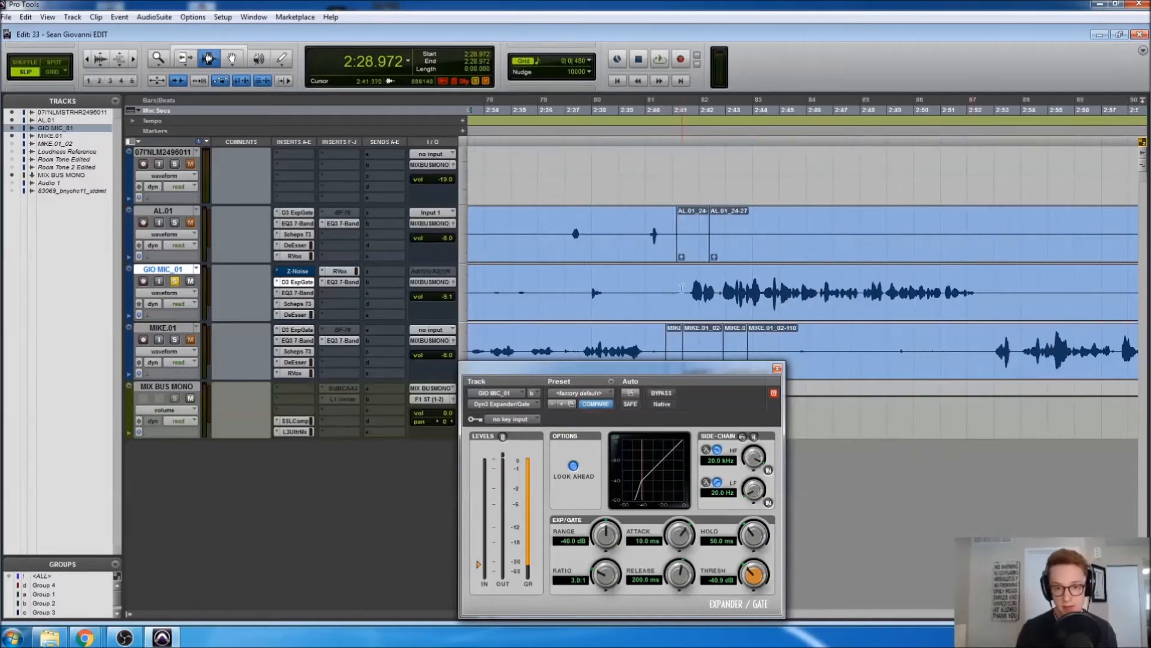
{"action": "left_click", "coordinate": [723, 290]}
Play GIO MIC_01 from 2:42.900 twice, then set the play position at 2:38.872
{"action": "key", "text": "space"}
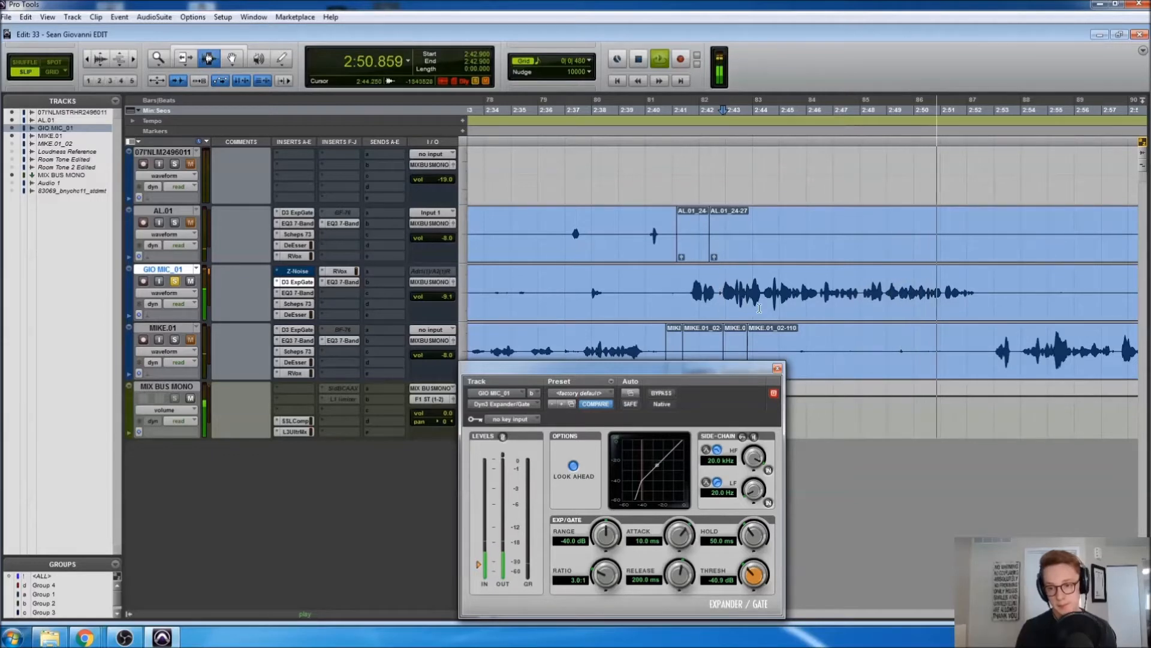
{"action": "key", "text": "space"}
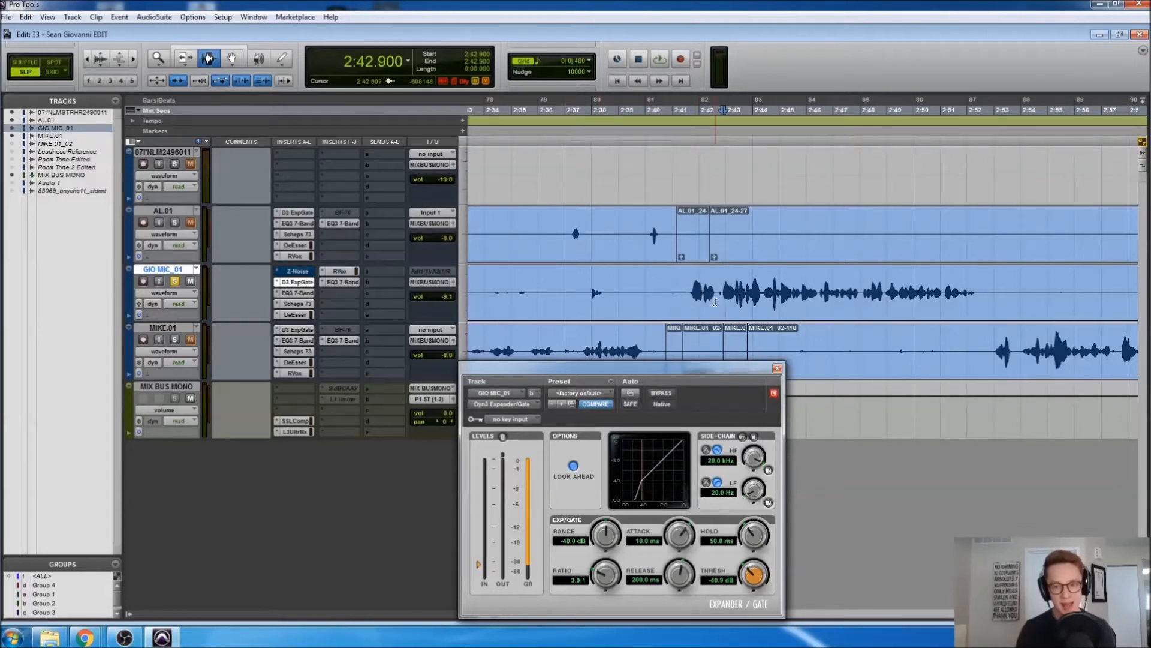
{"action": "key", "text": "space"}
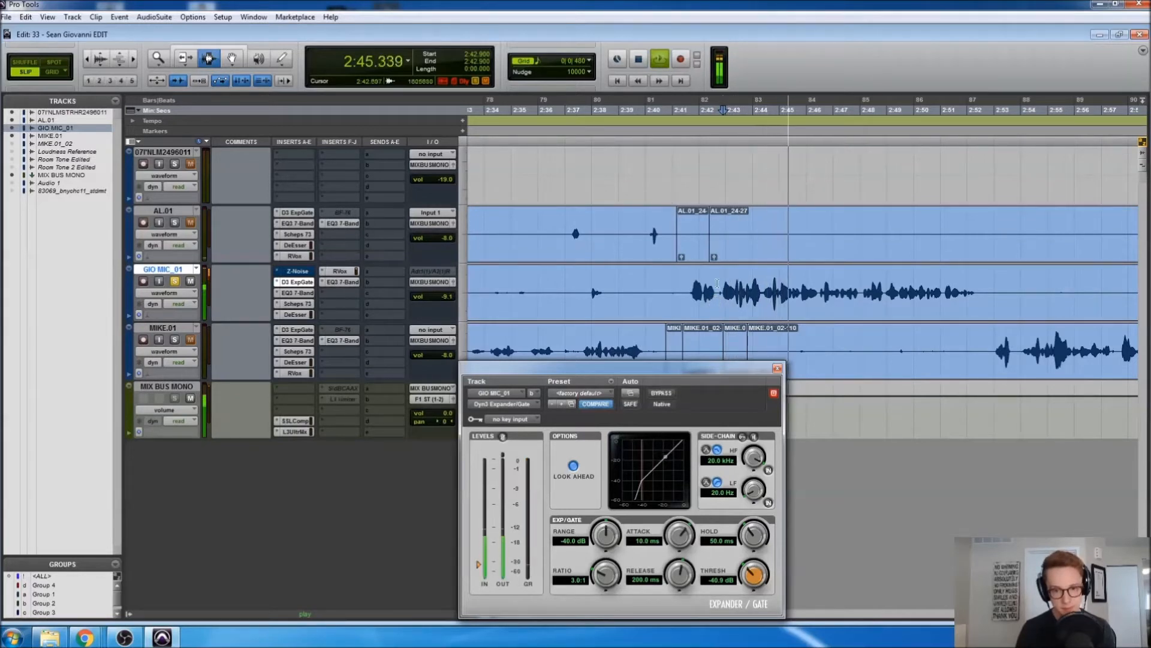
{"action": "key", "text": "space"}
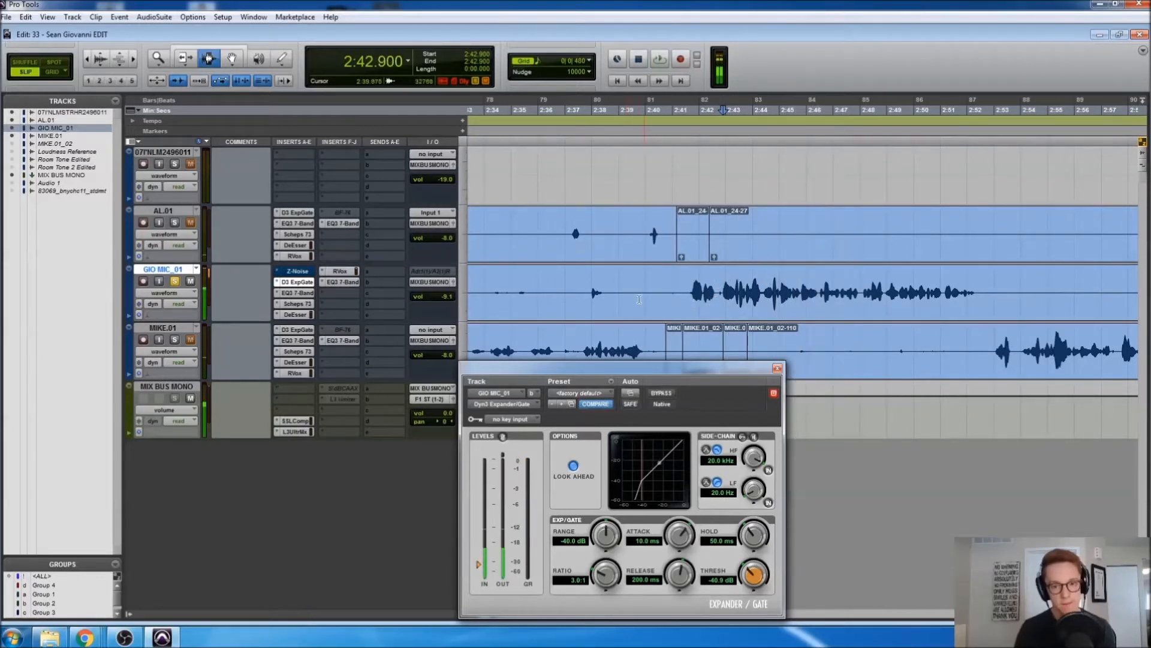
{"action": "left_click", "coordinate": [615, 293]}
Bypass the gate, audition 0:11.565–0:14.017, then select the 0:12.735–0:14.040 room-tone stretch
{"action": "left_click_drag", "start_coordinate": [615, 293], "coordinate": [641, 292]}
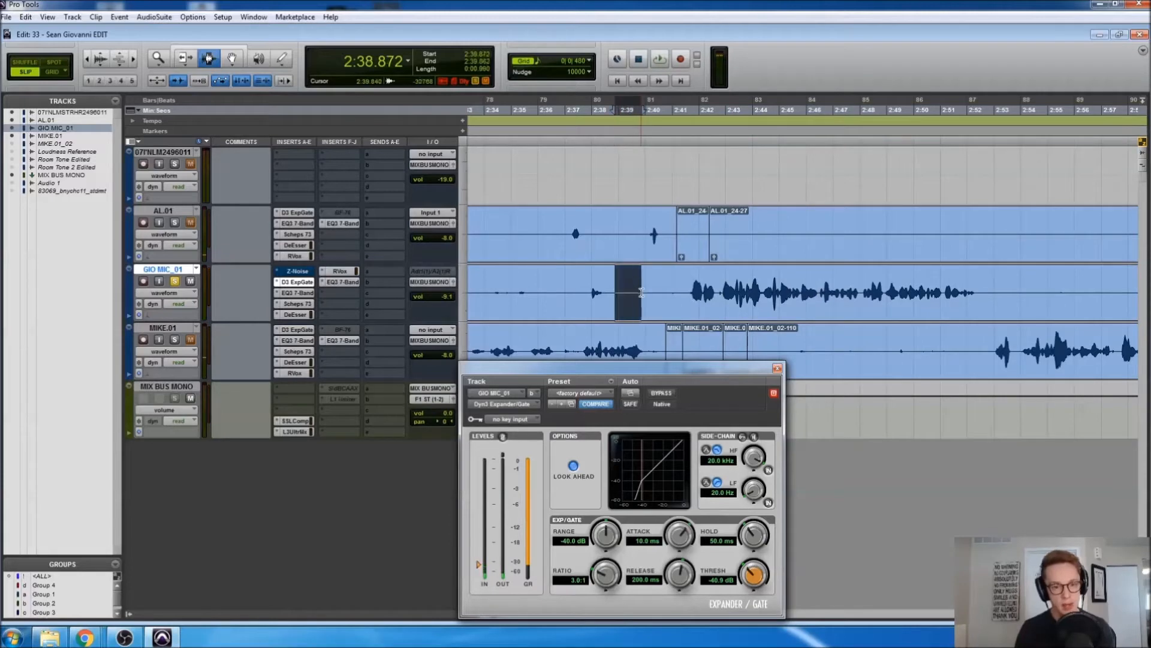
{"action": "scroll", "coordinate": [562, 336], "scroll_direction": "left", "scroll_amount": 15}
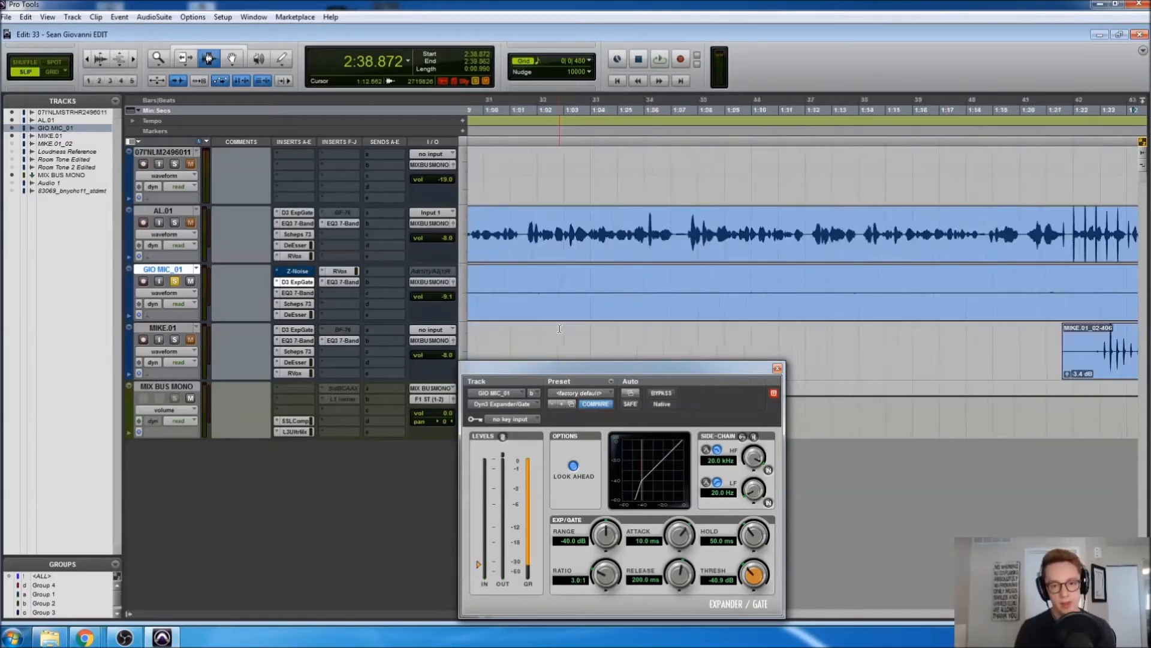
{"action": "left_click_drag", "start_coordinate": [662, 293], "coordinate": [727, 292]}
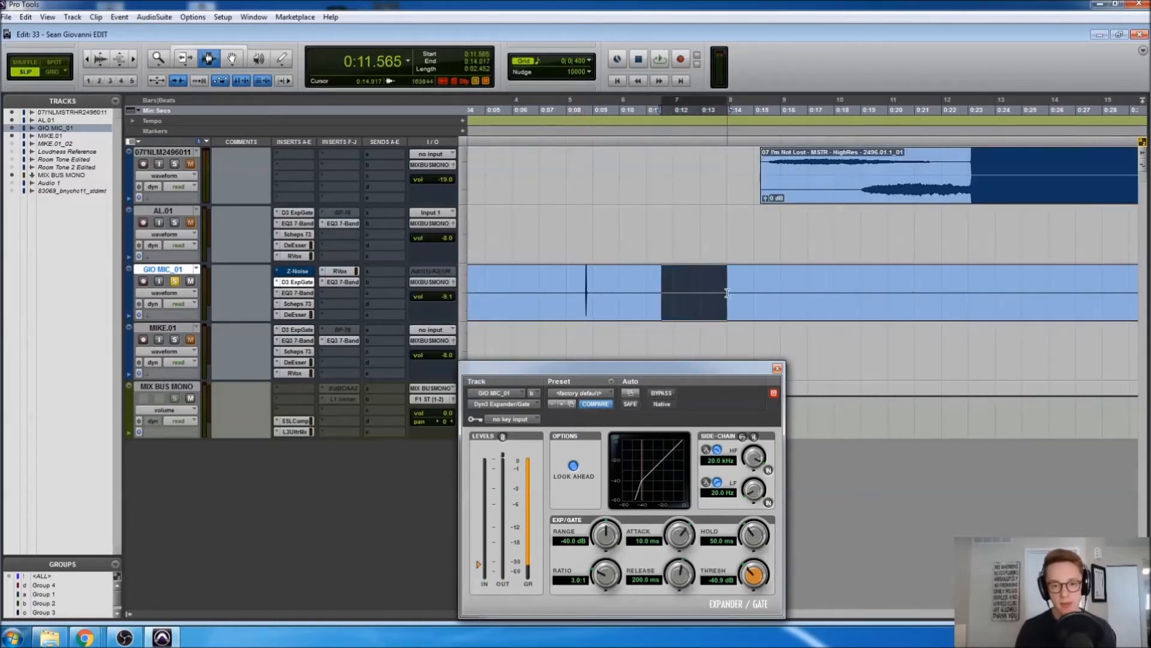
{"action": "left_click", "coordinate": [292, 281], "text": "ctrl"}
{"action": "key", "text": "space"}
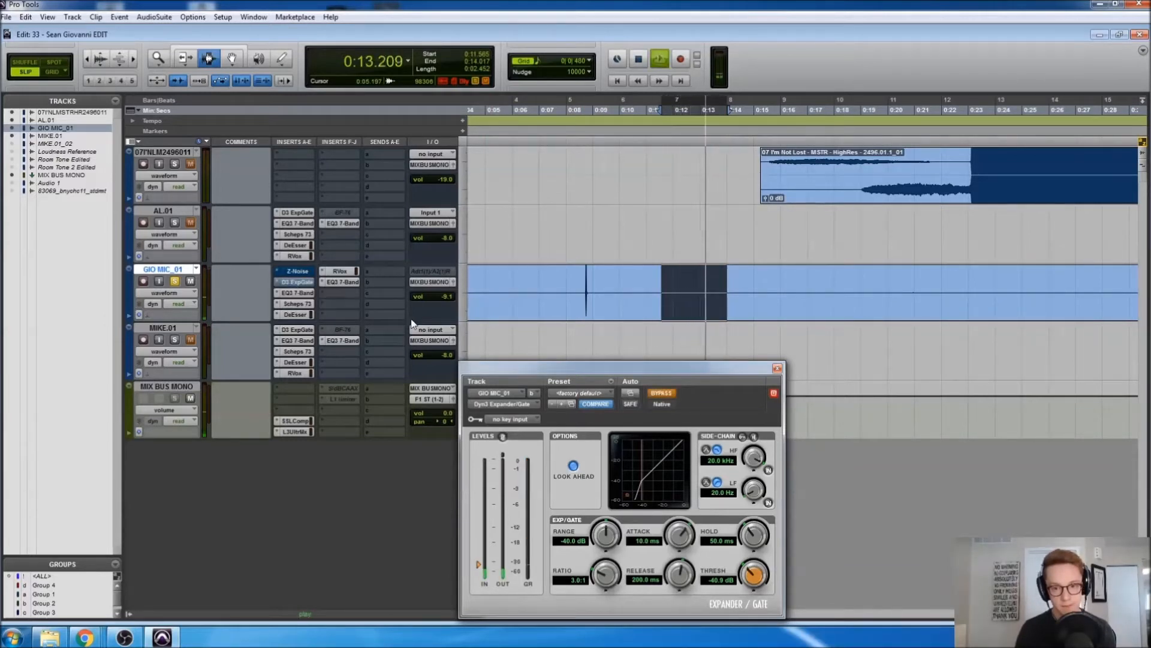
{"action": "key", "text": "space"}
{"action": "left_click_drag", "start_coordinate": [693, 299], "coordinate": [730, 298]}
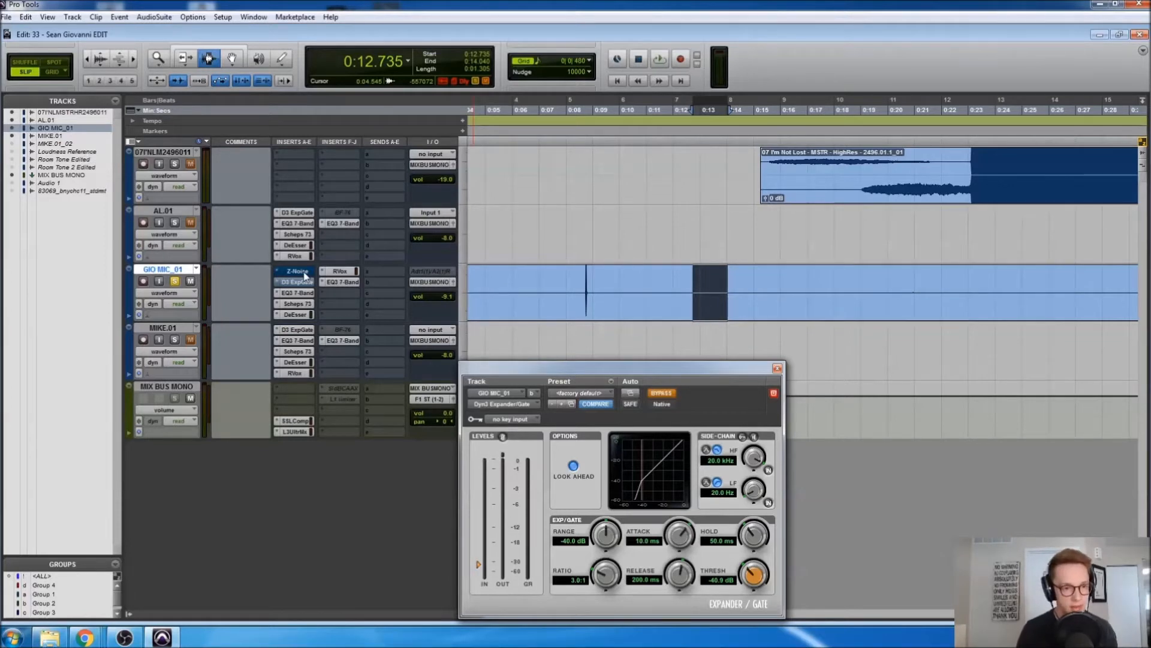
{"action": "left_click", "coordinate": [304, 272]}
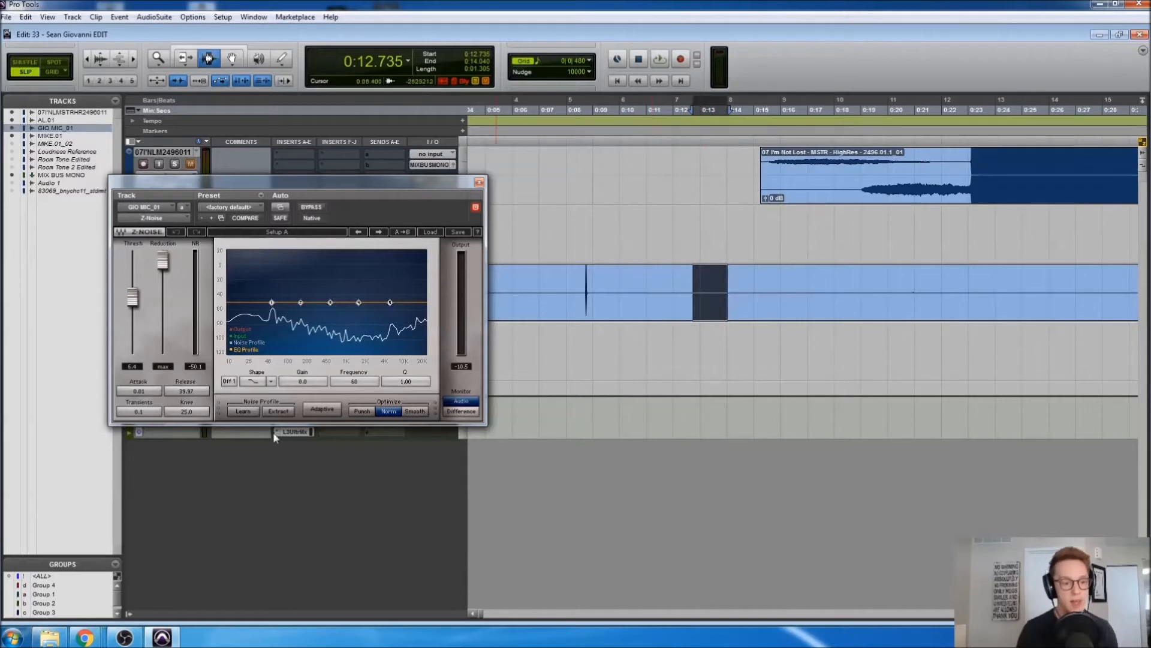
Have Z-Noise learn the noise profile from the looped quiet stretch
{"action": "left_click", "coordinate": [243, 412]}
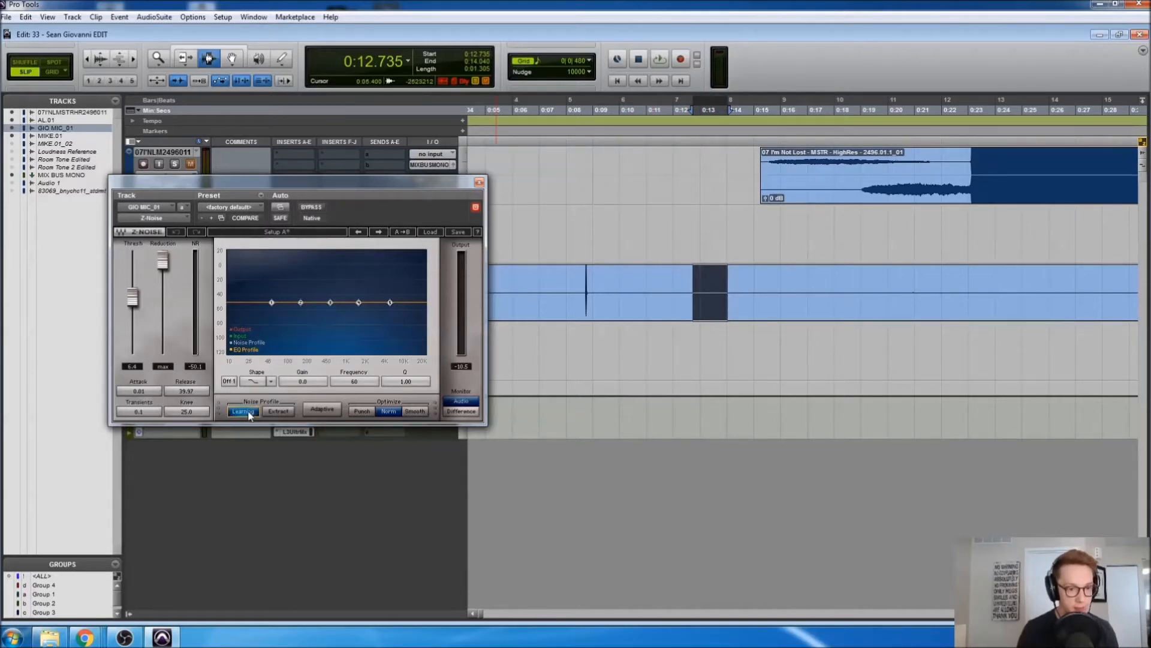
{"action": "key", "text": "space"}
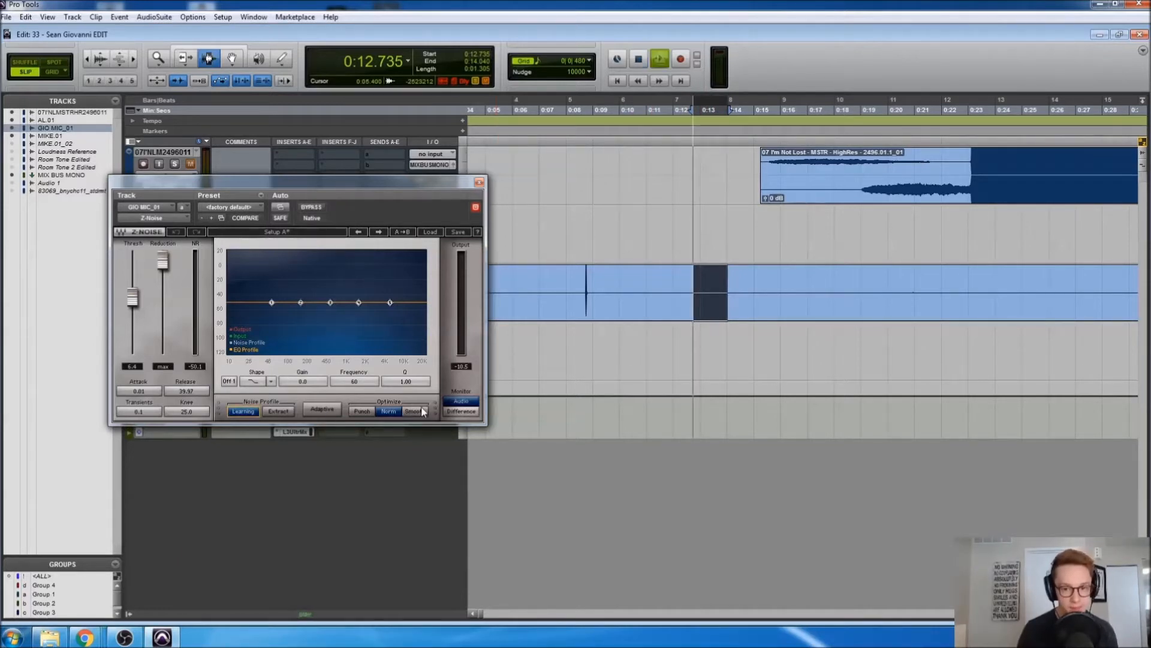
{"action": "key", "text": "space"}
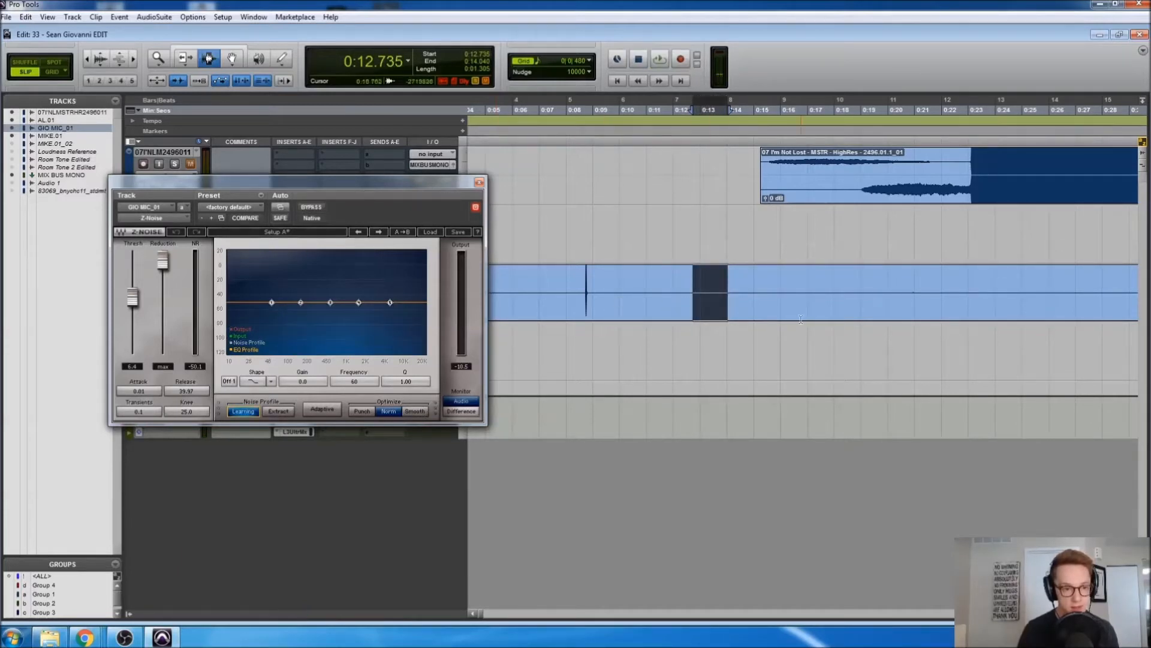
{"action": "left_click", "coordinate": [243, 412]}
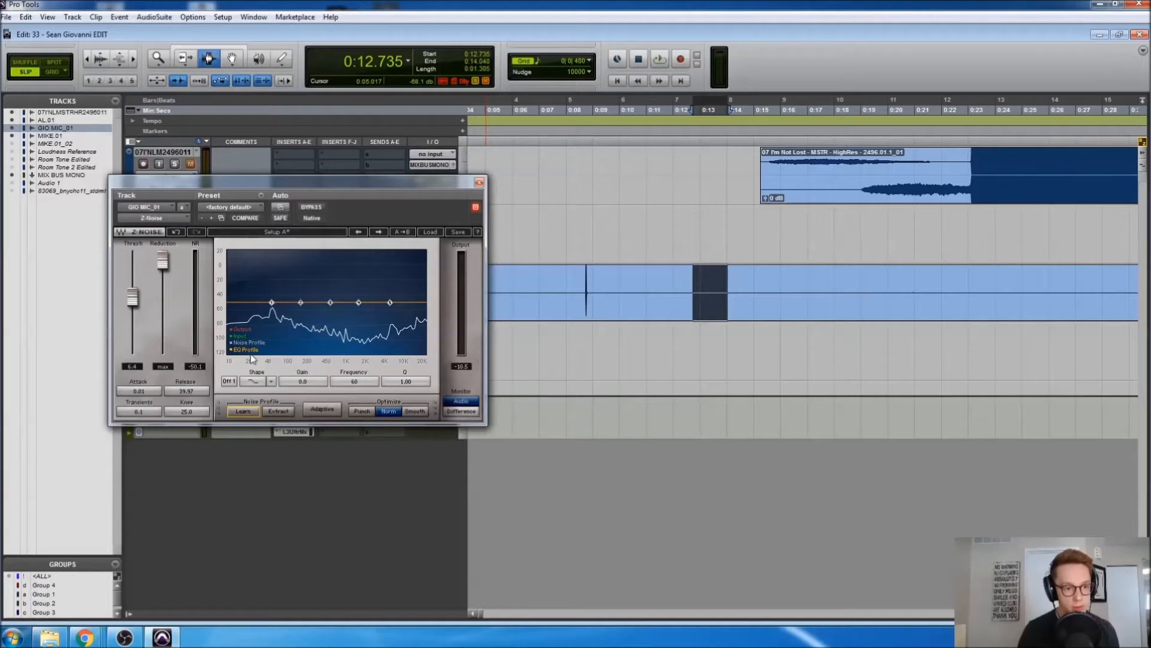
Adjust the Z-Noise threshold down and back up while loop-playing the selection
{"action": "mouse_move", "coordinate": [162, 260]}
{"action": "left_mouse_down"}
{"action": "mouse_move", "coordinate": [162, 345]}
{"action": "mouse_move", "coordinate": [162, 260]}
{"action": "left_mouse_up"}
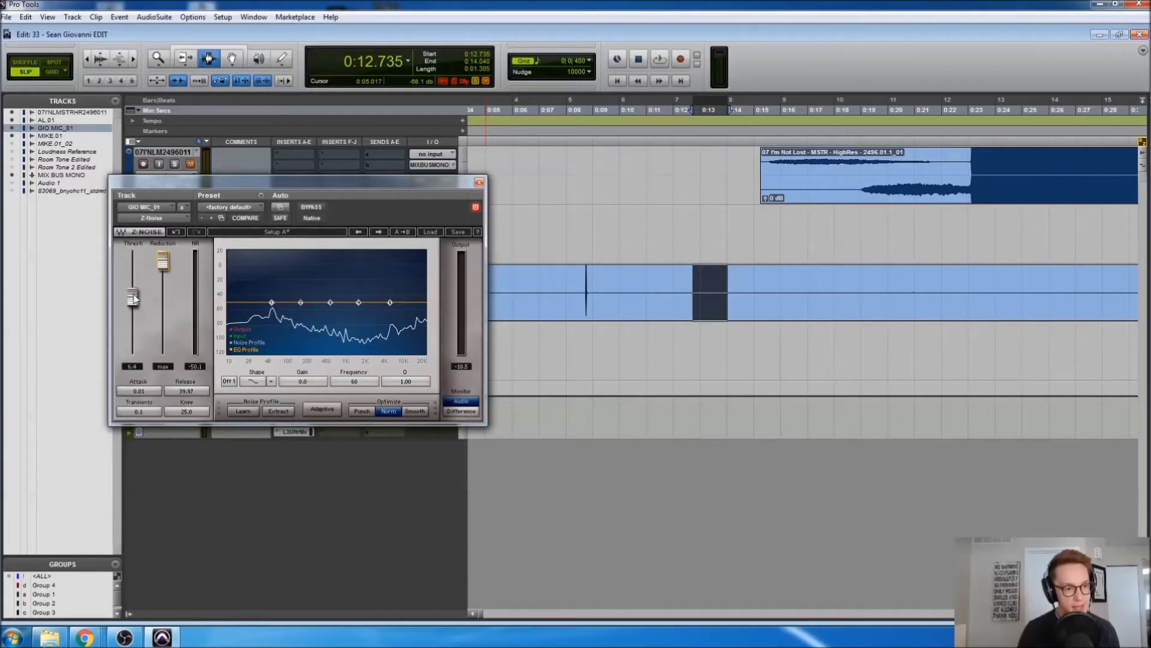
{"action": "left_click_drag", "start_coordinate": [133, 298], "coordinate": [134, 312]}
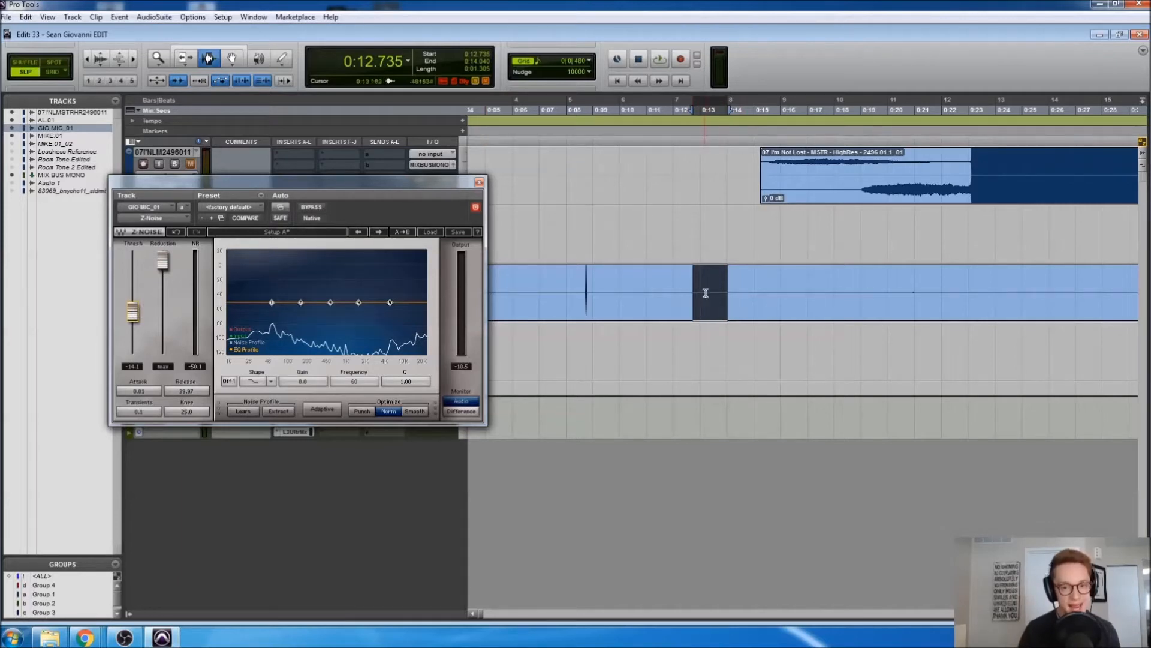
{"action": "right_click", "coordinate": [660, 59]}
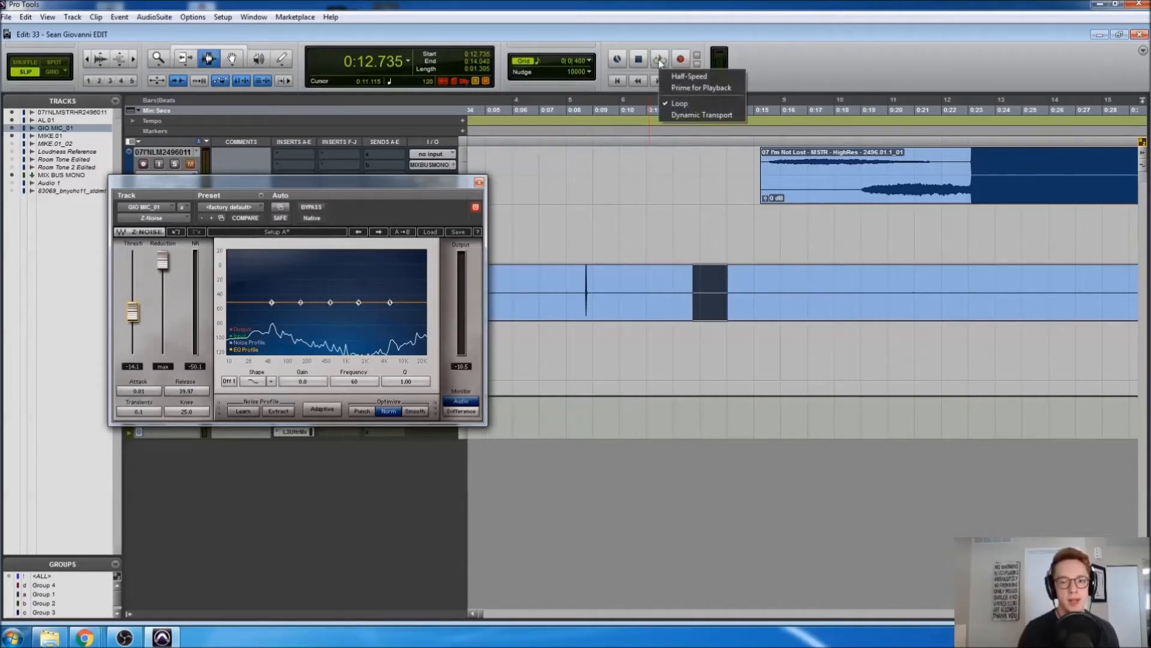
{"action": "left_click", "coordinate": [779, 73]}
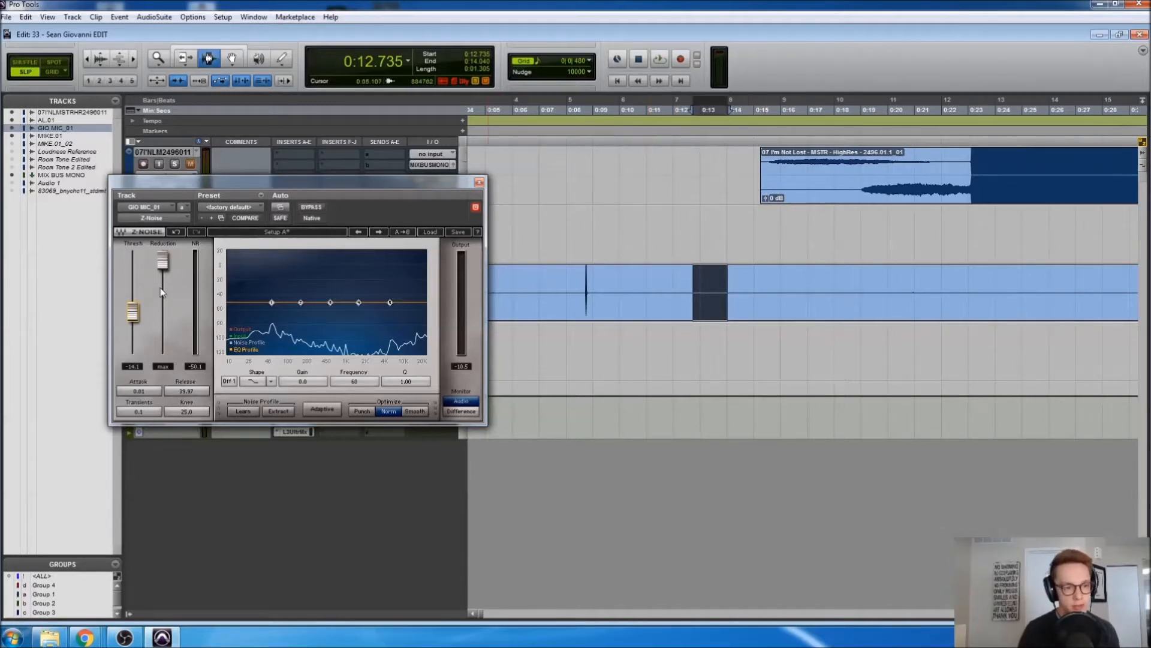
{"action": "key", "text": "space"}
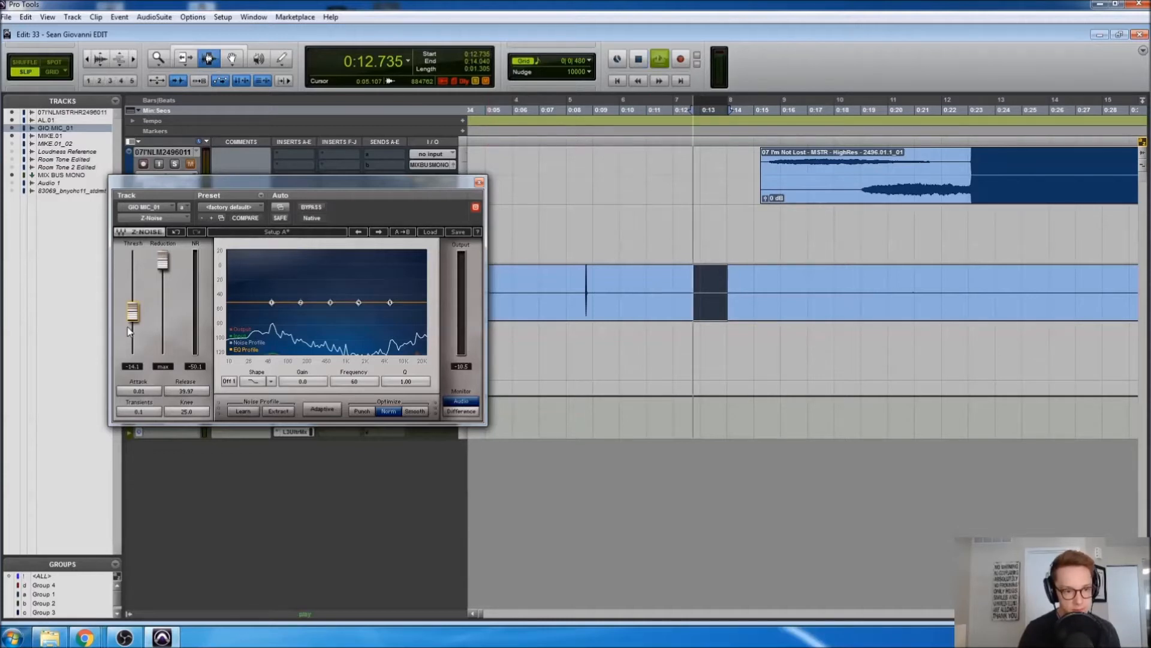
{"action": "left_click_drag", "start_coordinate": [129, 330], "coordinate": [132, 298]}
{"action": "key", "text": "space"}
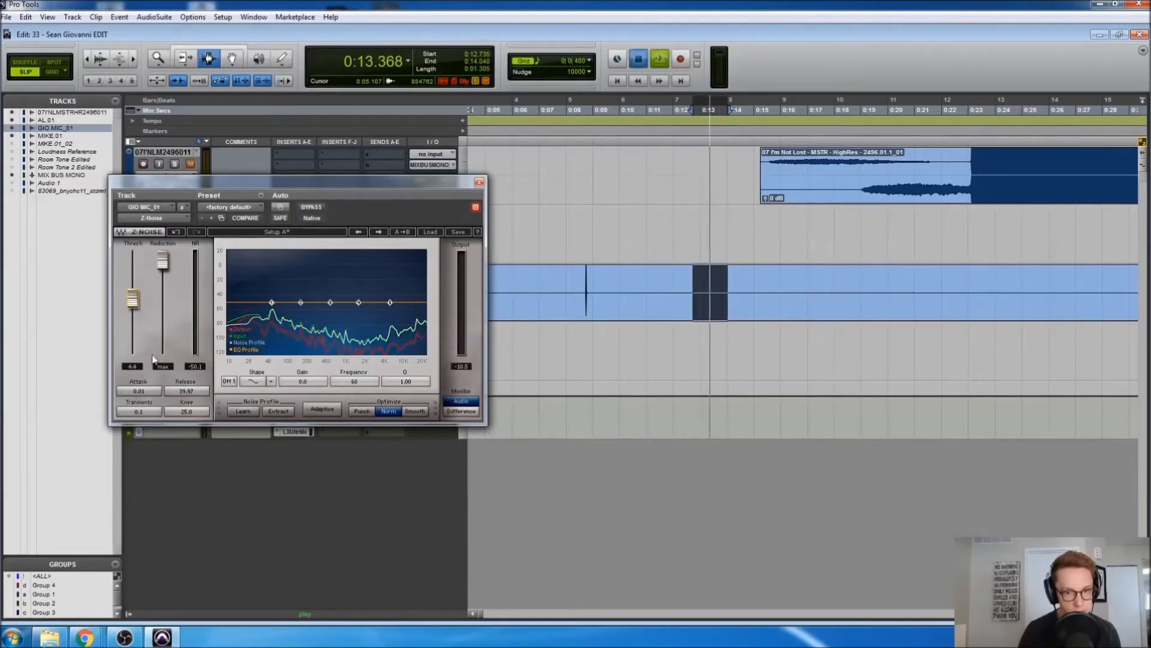
Play the dialogue from 2:41.460, nudge the Z-Noise threshold upward, then close Z-Noise
{"action": "left_click", "coordinate": [723, 303]}
{"action": "key", "text": "ctrl+bracketleft"}
{"action": "key", "text": "ctrl+bracketleft"}
{"action": "key", "text": "ctrl+bracketleft"}
{"action": "key", "text": "ctrl+bracketleft"}
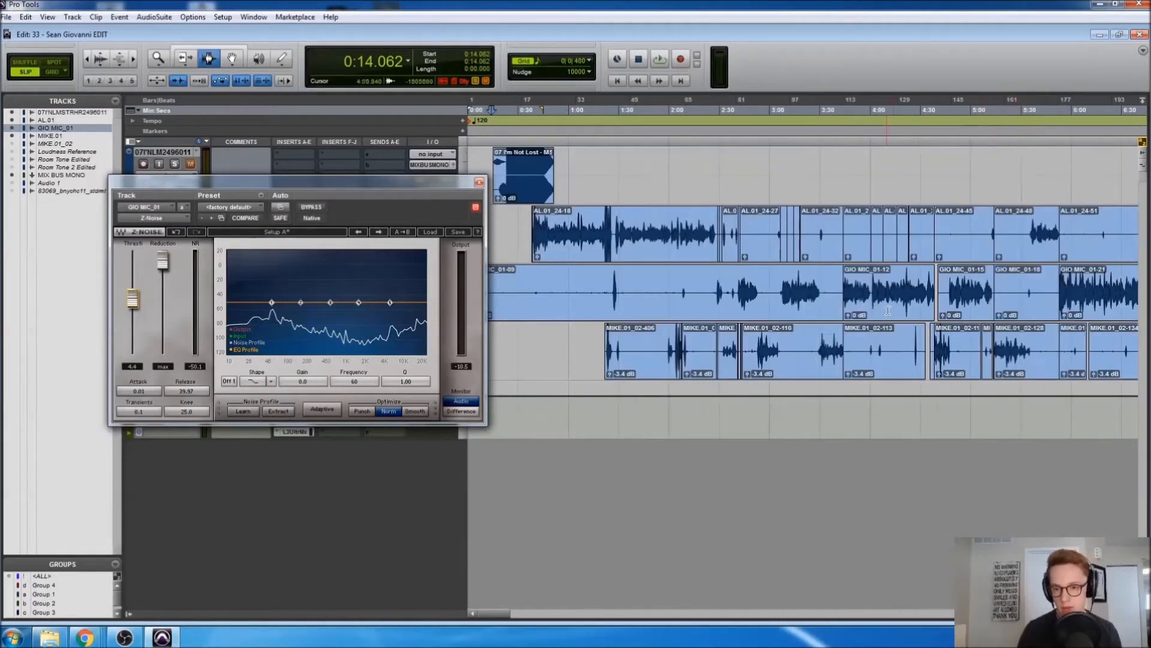
{"action": "left_click", "coordinate": [889, 310]}
{"action": "key", "text": "ctrl+bracketright"}
{"action": "key", "text": "ctrl+bracketright"}
{"action": "scroll", "coordinate": [700, 301], "scroll_direction": "left", "scroll_amount": 3}
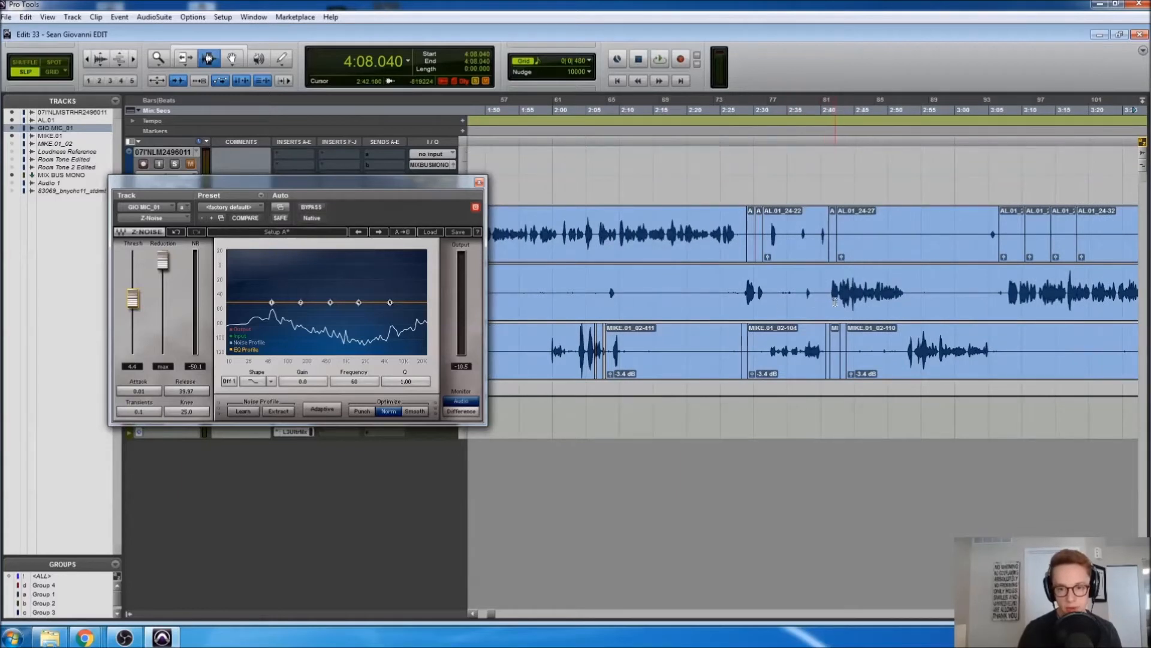
{"action": "left_click", "coordinate": [830, 298]}
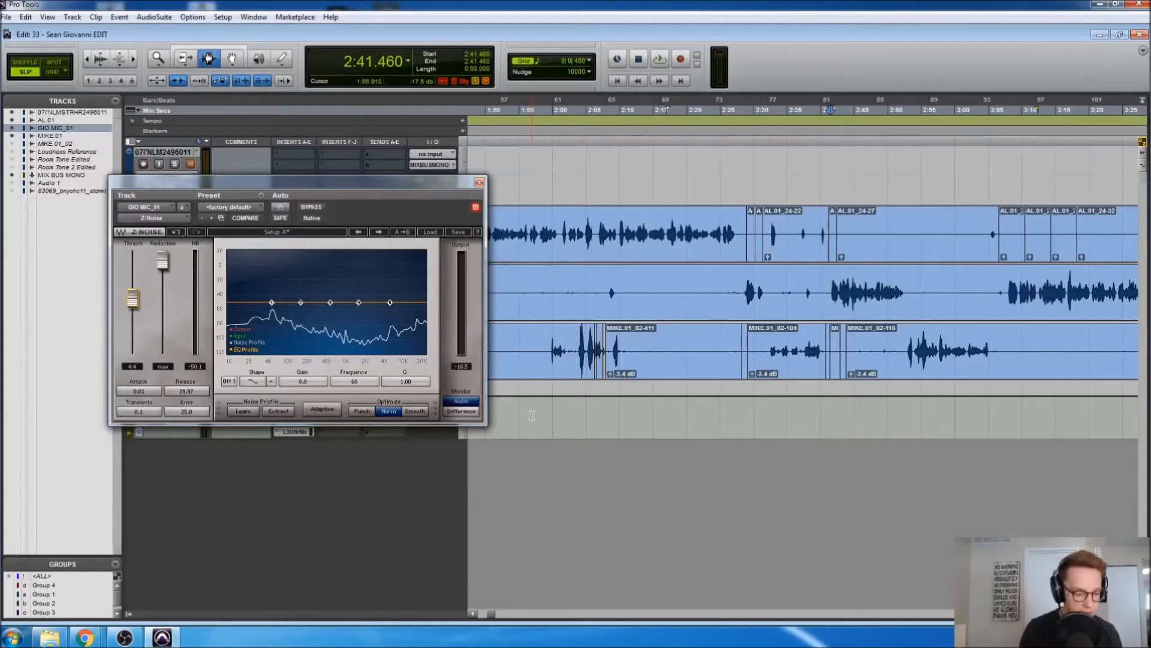
{"action": "key", "text": "space"}
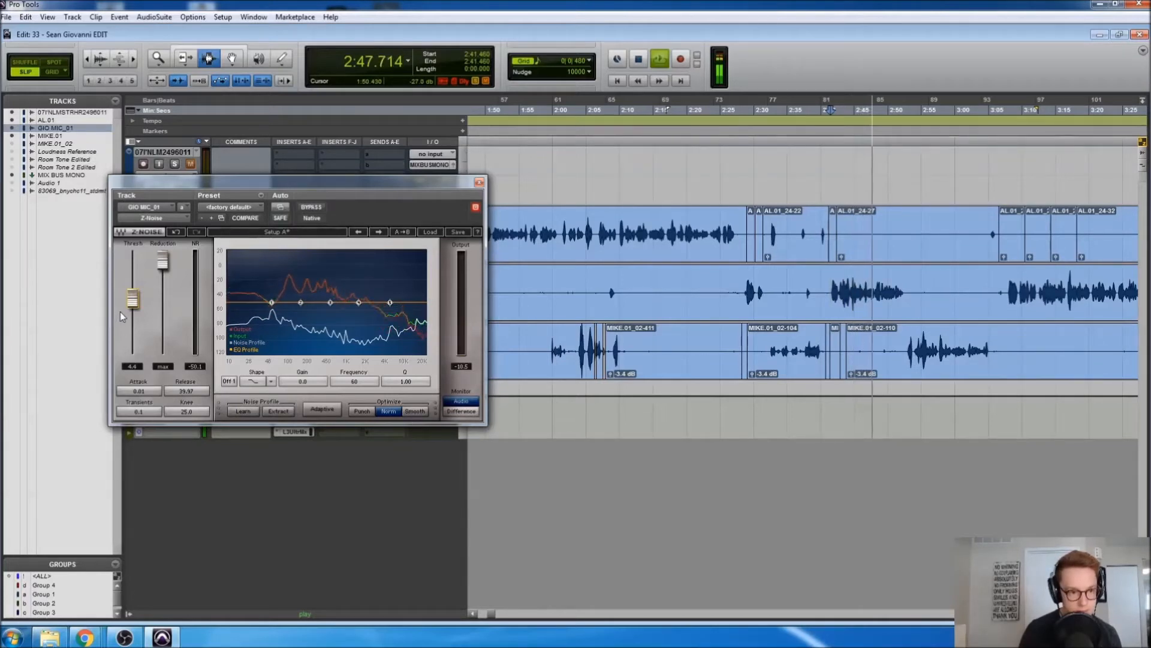
{"action": "left_click_drag", "start_coordinate": [131, 309], "coordinate": [131, 307]}
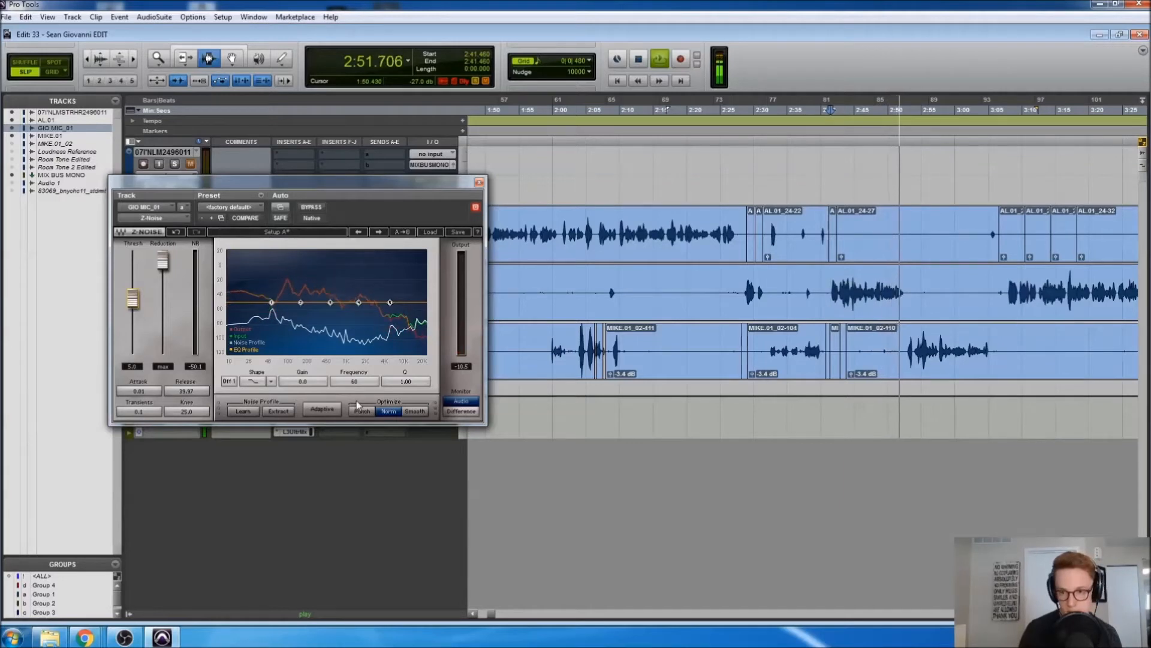
{"action": "key", "text": "space"}
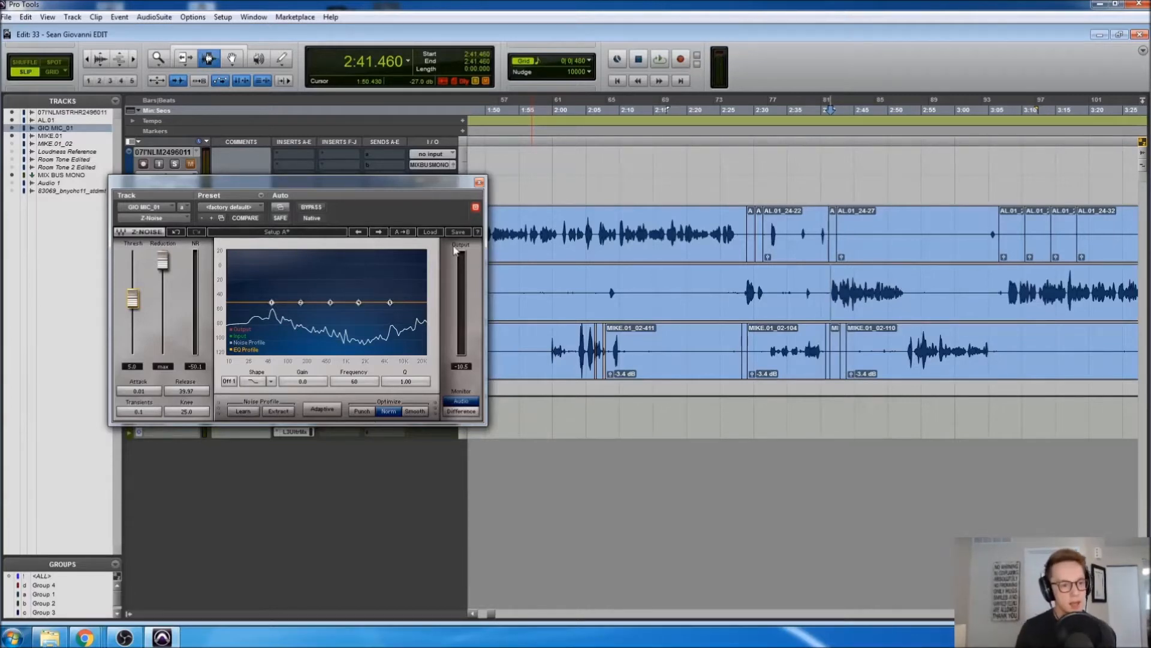
{"action": "left_click", "coordinate": [479, 181]}
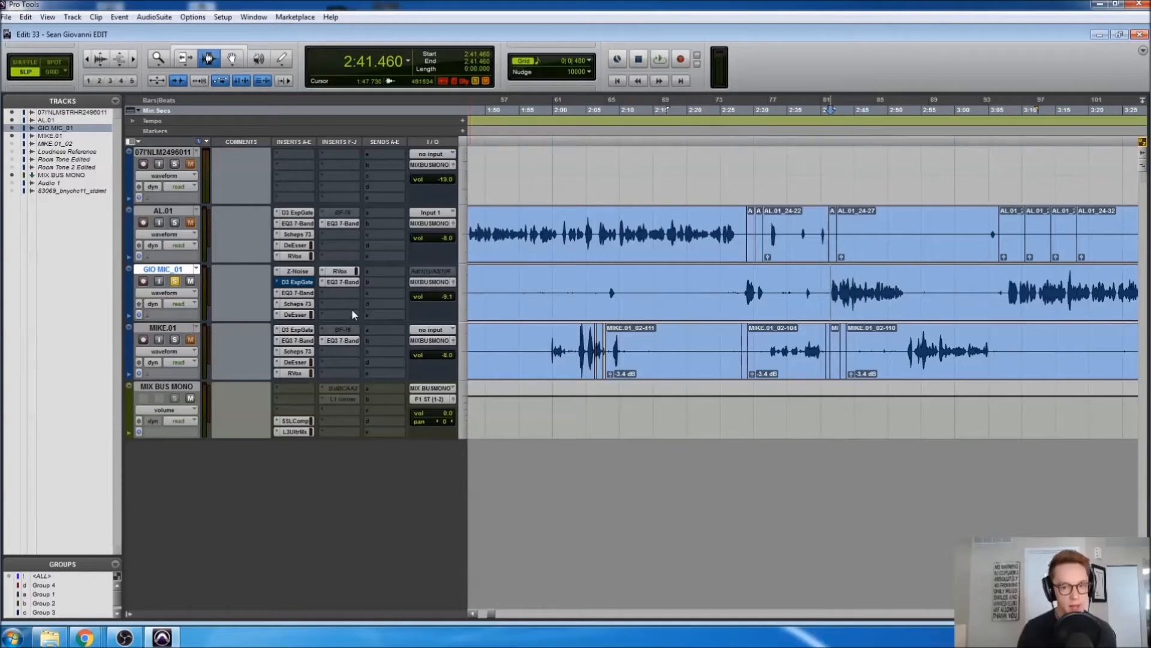
Freeze GIO MIC_01 up to the Z-Noise insert
{"action": "left_click", "coordinate": [711, 303]}
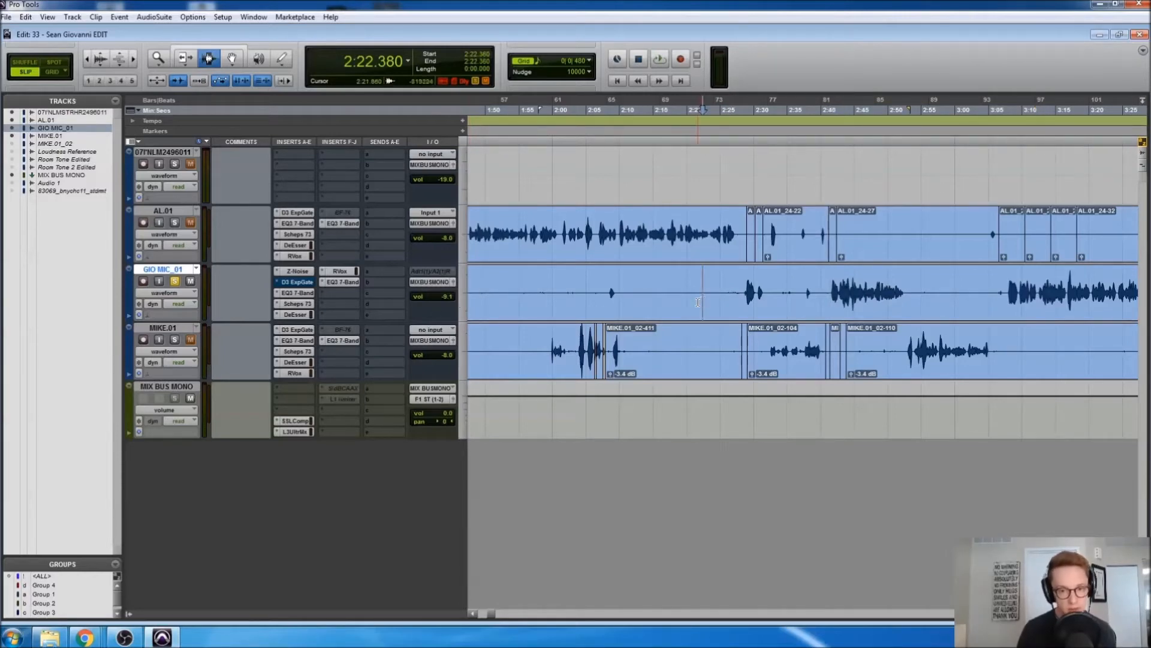
{"action": "key", "text": "alt+a"}
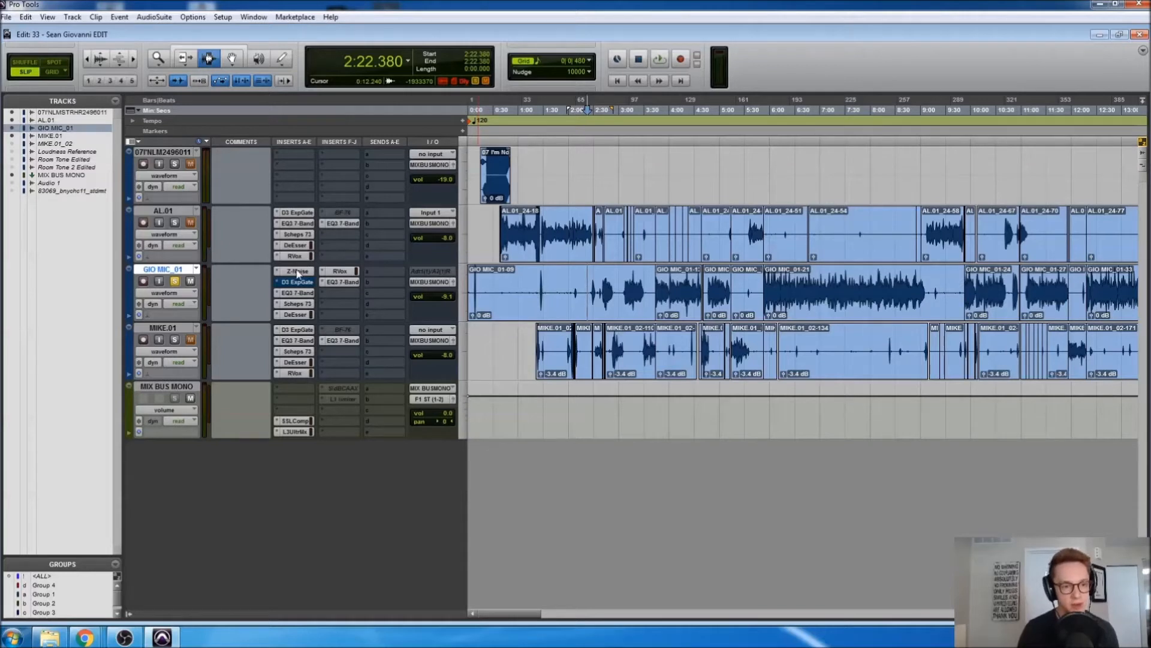
{"action": "right_click", "coordinate": [298, 273]}
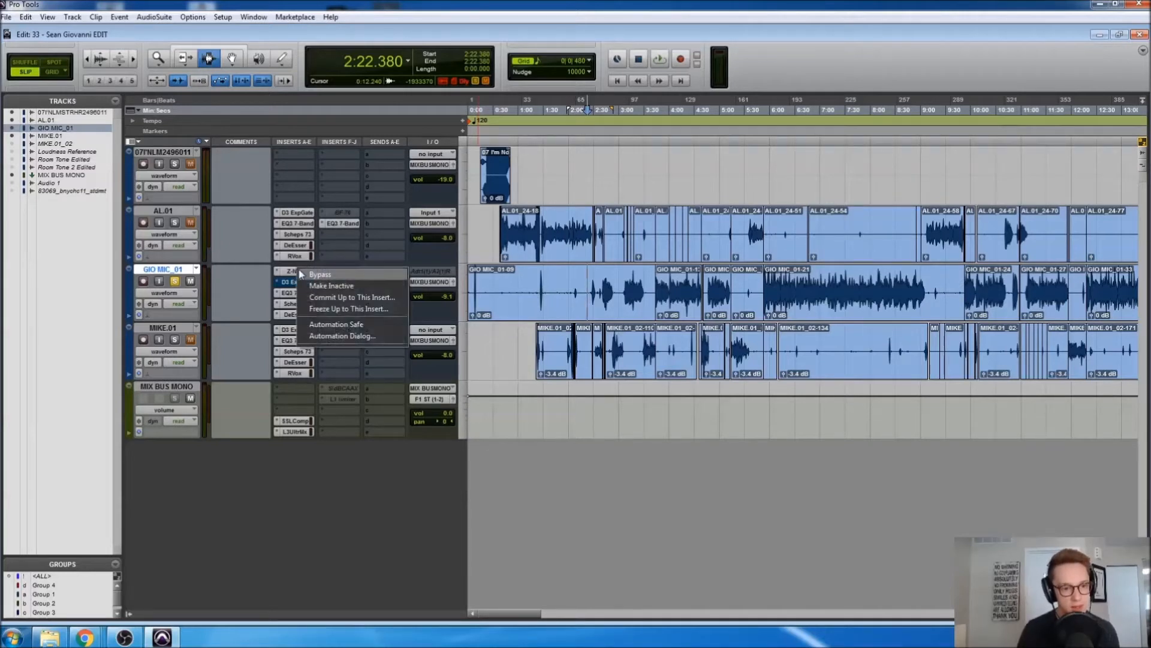
{"action": "left_click", "coordinate": [327, 309]}
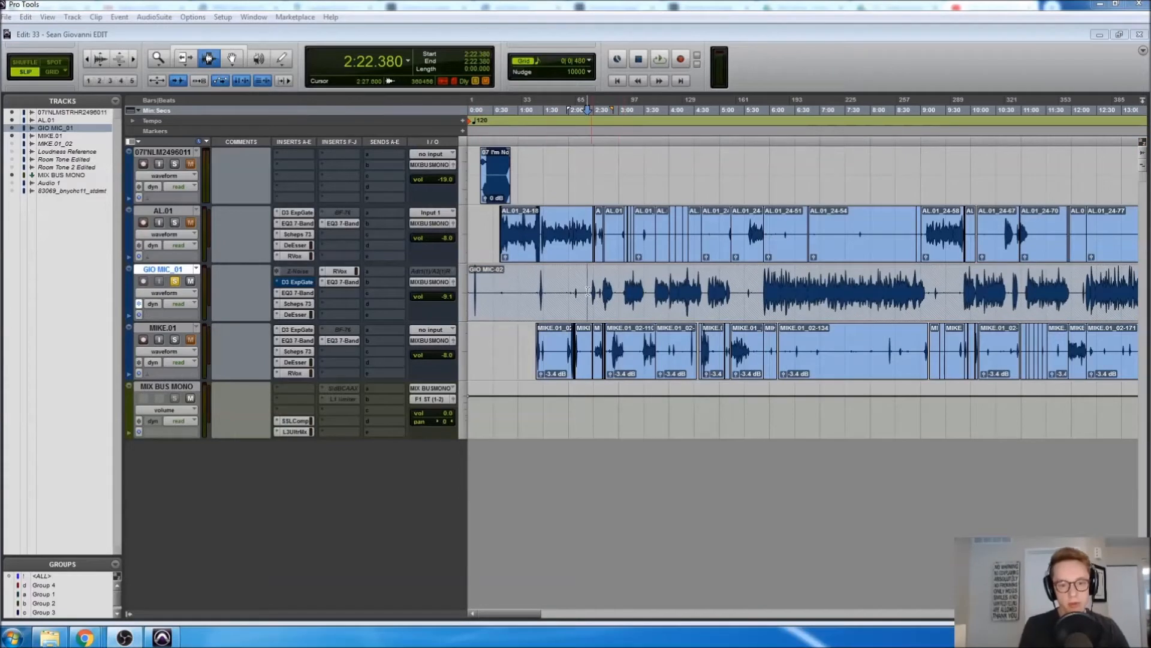
Check the frozen Z-Noise and track freeze options, leaving the track frozen
{"action": "left_click", "coordinate": [627, 298]}
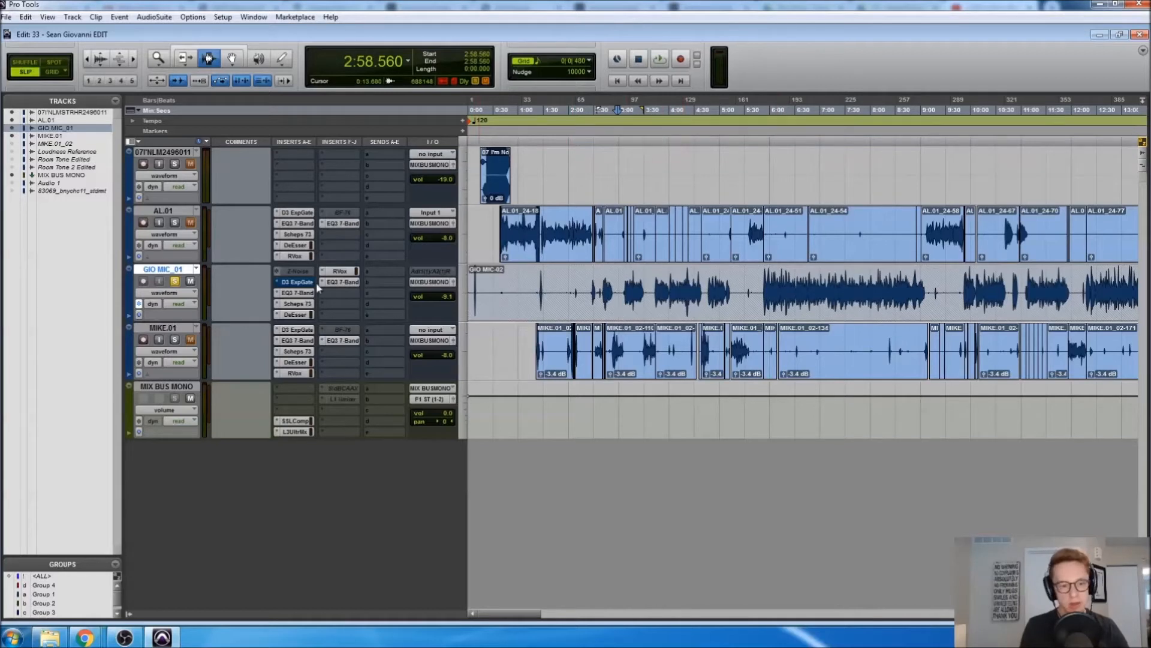
{"action": "right_click", "coordinate": [290, 275]}
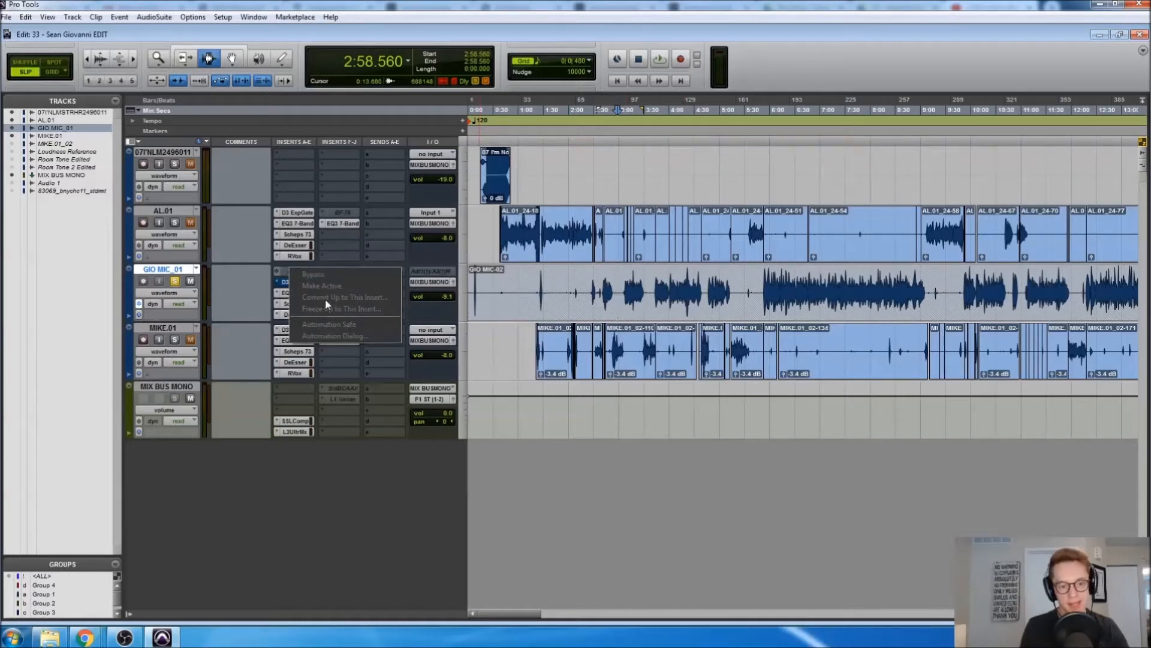
{"action": "left_click", "coordinate": [643, 299]}
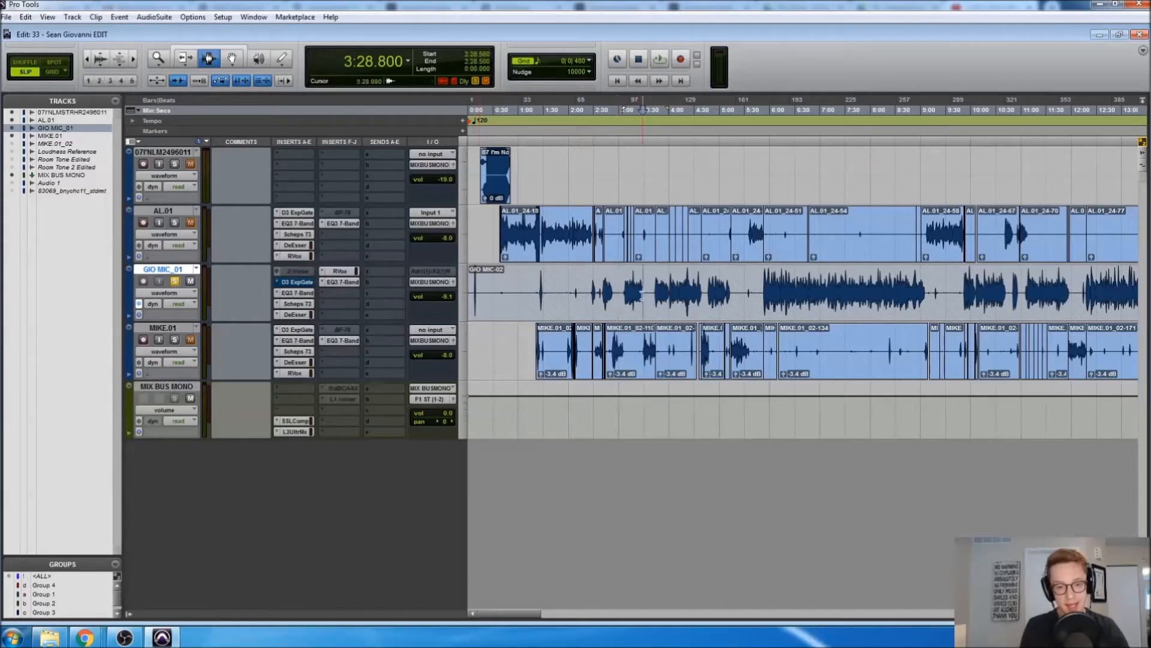
{"action": "right_click", "coordinate": [159, 274]}
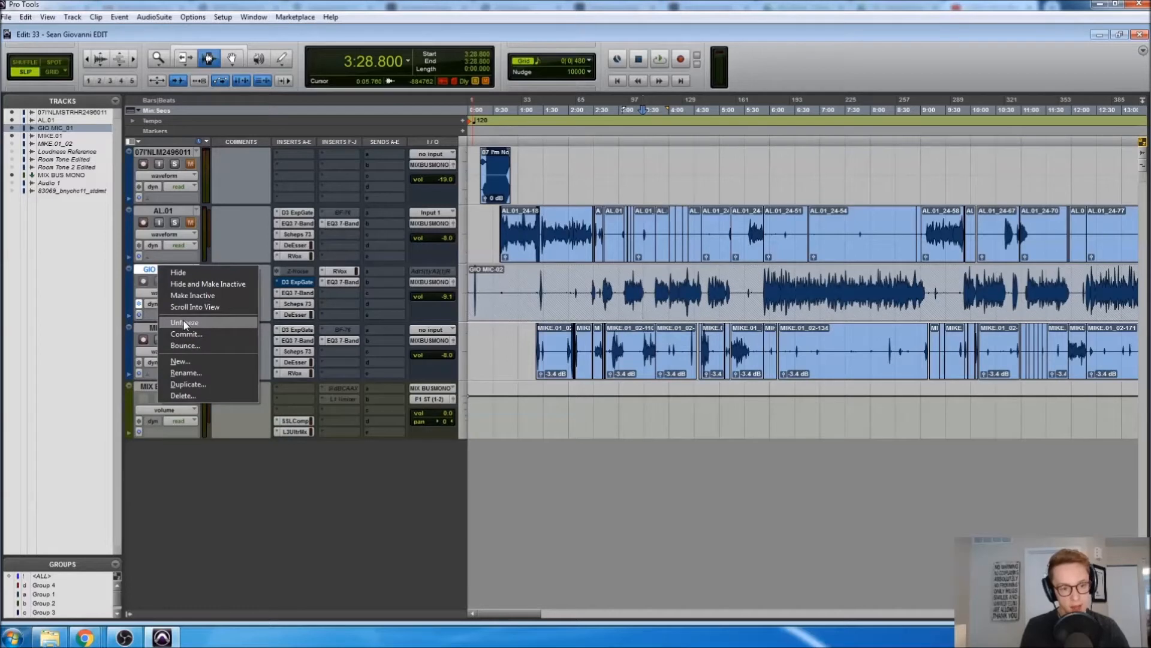
{"action": "left_click", "coordinate": [642, 307]}
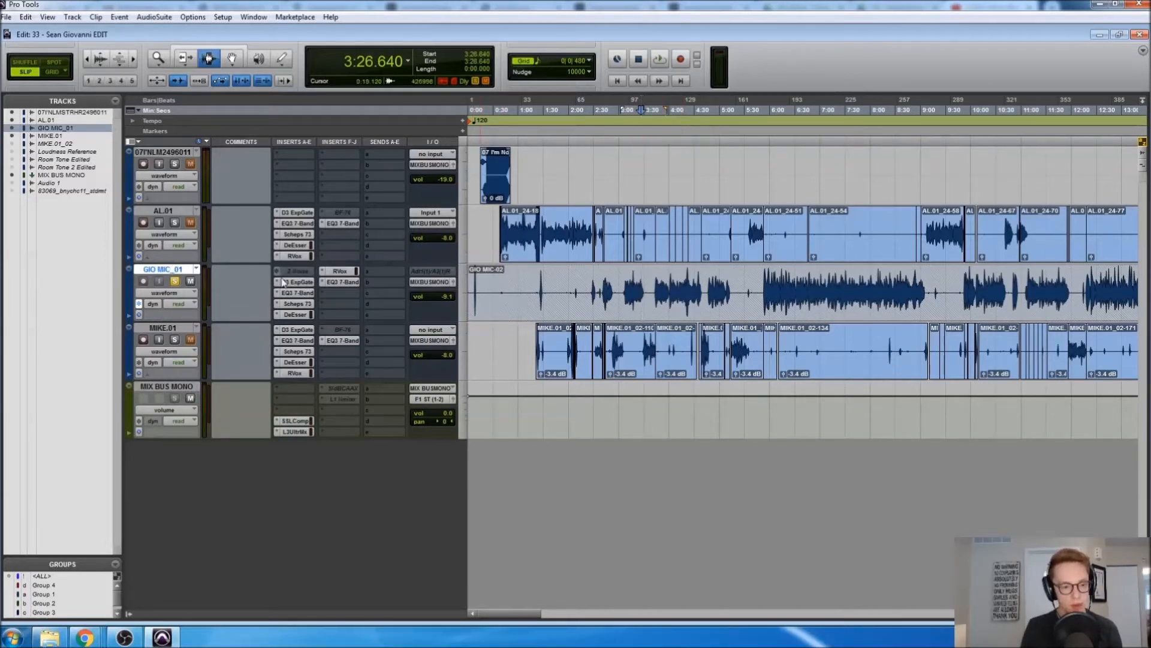
Open the EQ3 7-Band on GIO MIC_01 and move its window below the tracks
{"action": "left_click", "coordinate": [297, 281]}
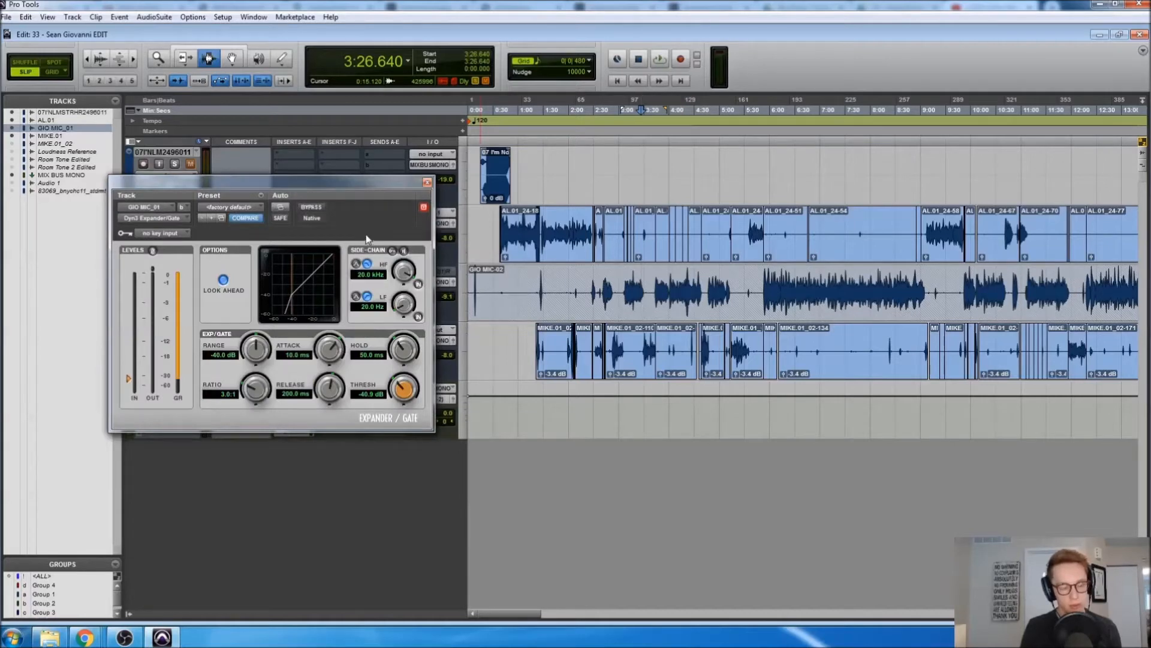
{"action": "left_click", "coordinate": [427, 183]}
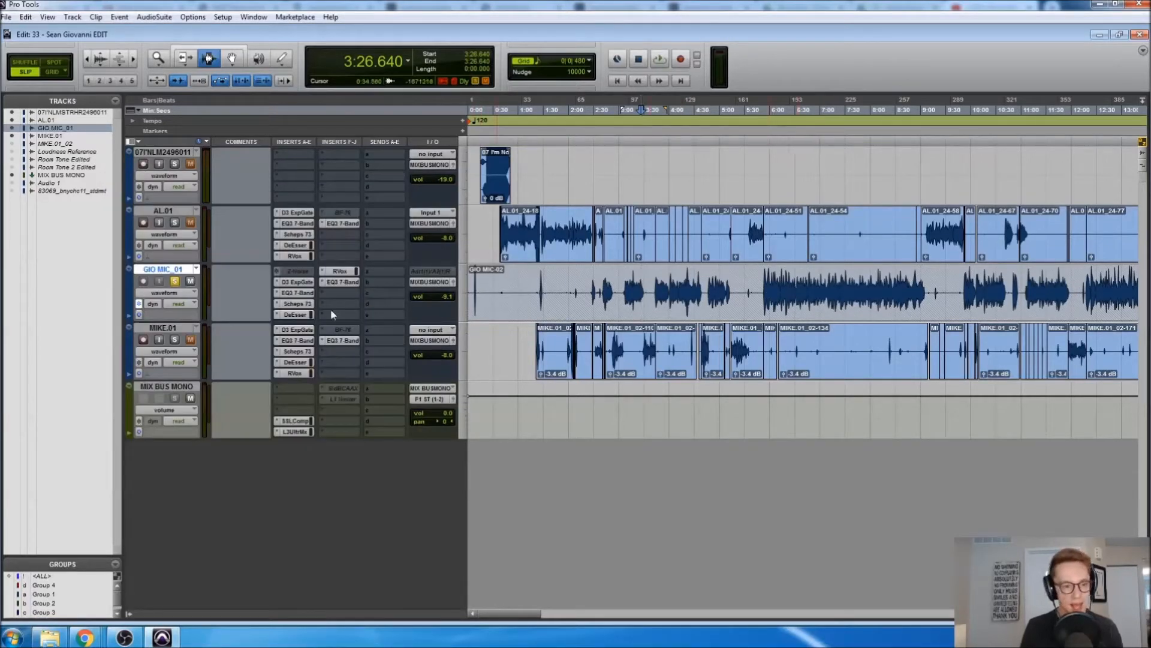
{"action": "left_click", "coordinate": [298, 292]}
{"action": "left_click_drag", "start_coordinate": [398, 190], "coordinate": [769, 346]}
Zoom the timeline in around 3:09.000 on GIO MIC_01
{"action": "left_click", "coordinate": [663, 293]}
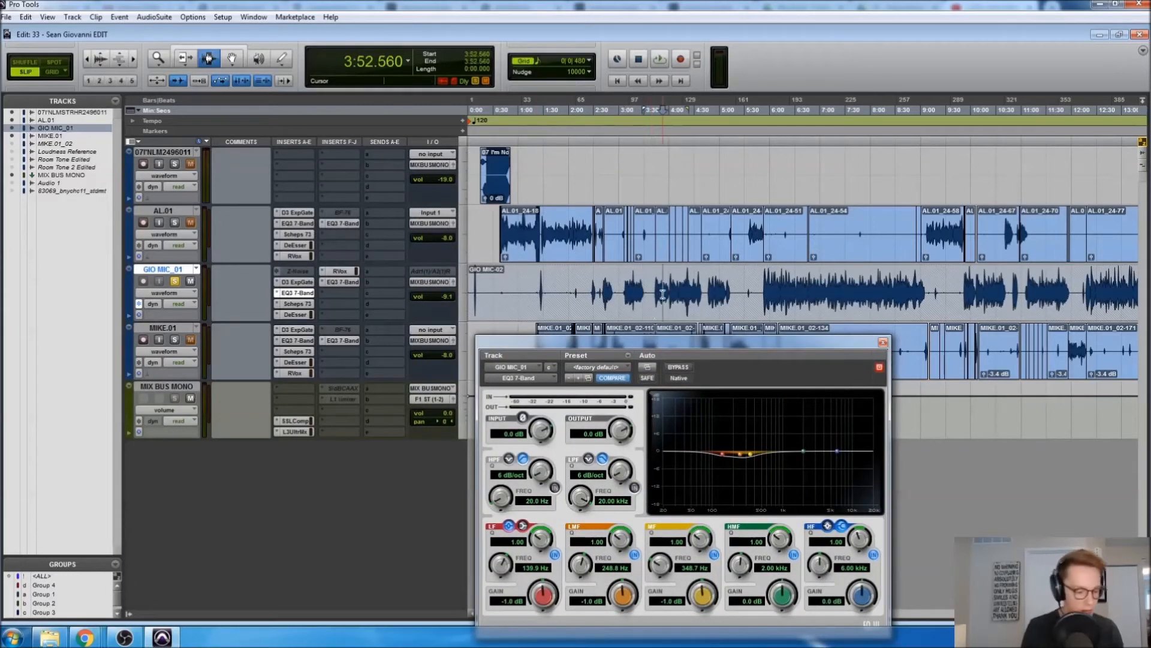
{"action": "key", "text": "ctrl+bracketright"}
{"action": "key", "text": "ctrl+bracketright"}
{"action": "key", "text": "ctrl+bracketright"}
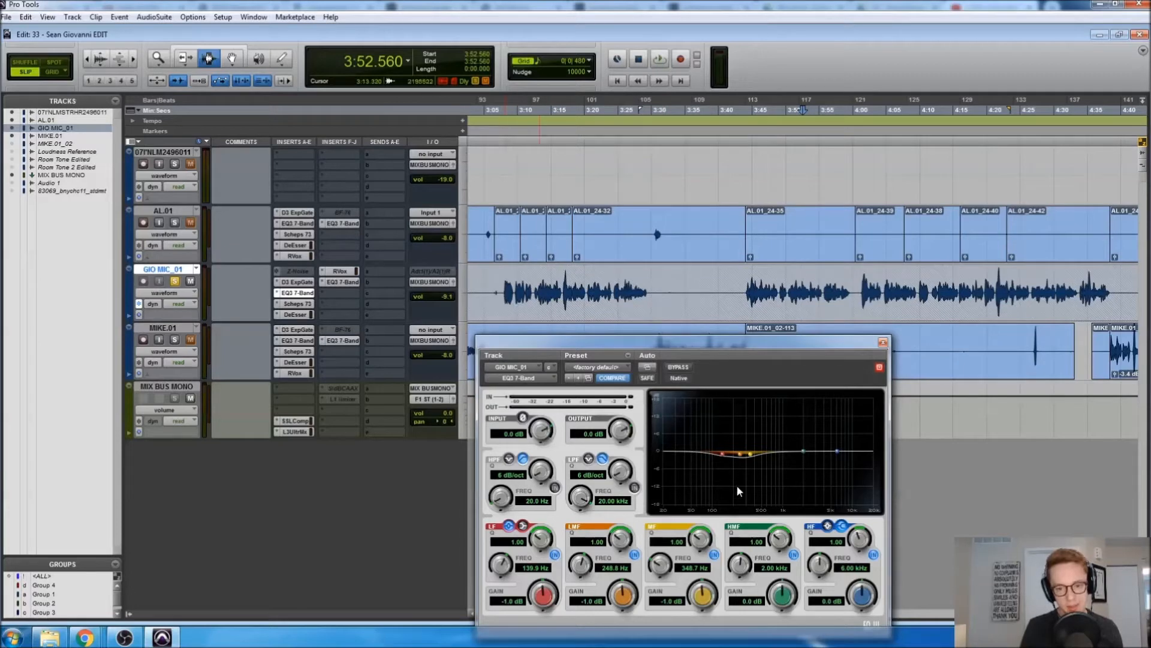
{"action": "left_click", "coordinate": [510, 294]}
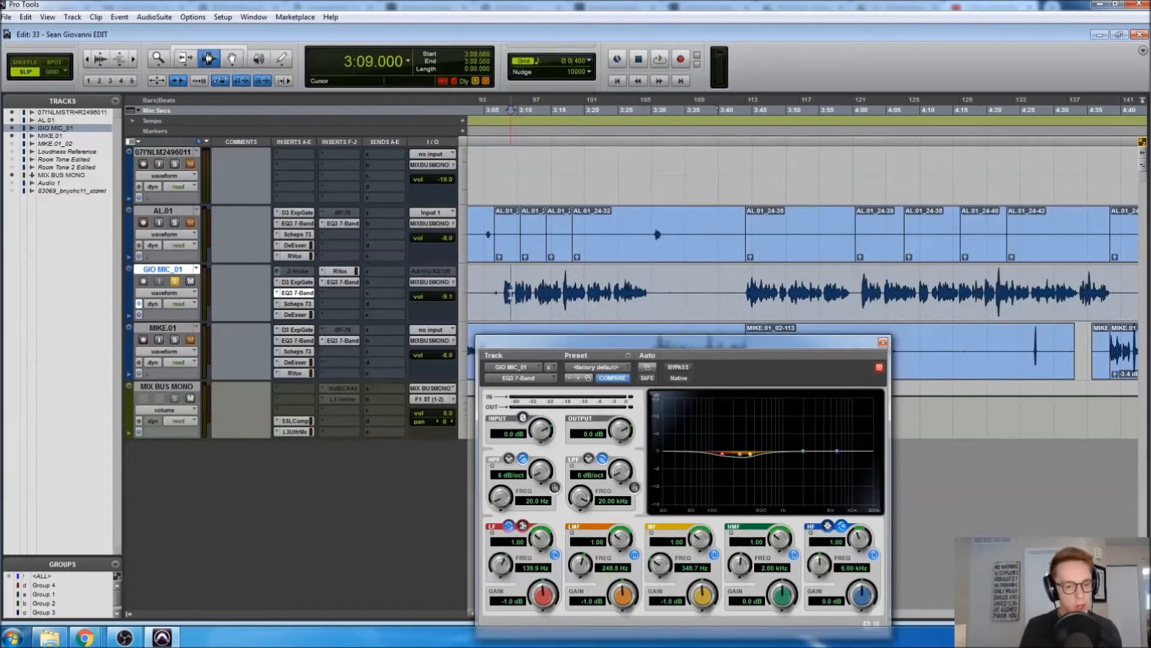
{"action": "key", "text": "t"}
{"action": "scroll", "coordinate": [761, 308], "scroll_direction": "left", "scroll_amount": 4}
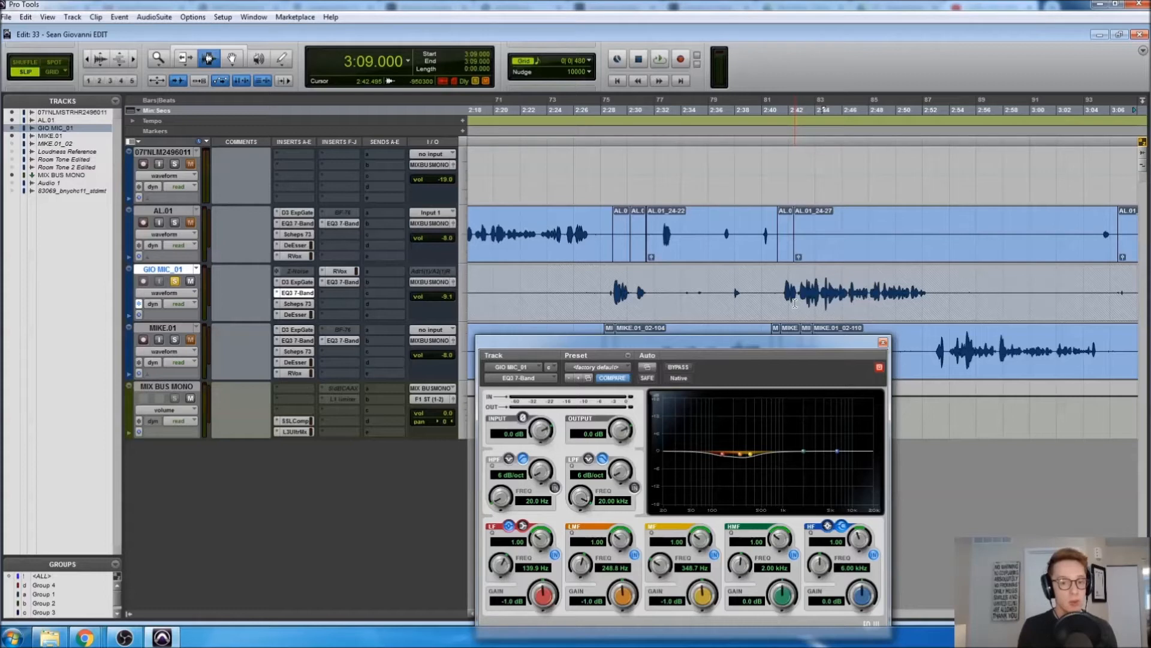
Set the edit point at 2:41.662 and narrow the LF Q to 10.00
{"action": "left_click", "coordinate": [784, 310]}
{"action": "key", "text": "Tab"}
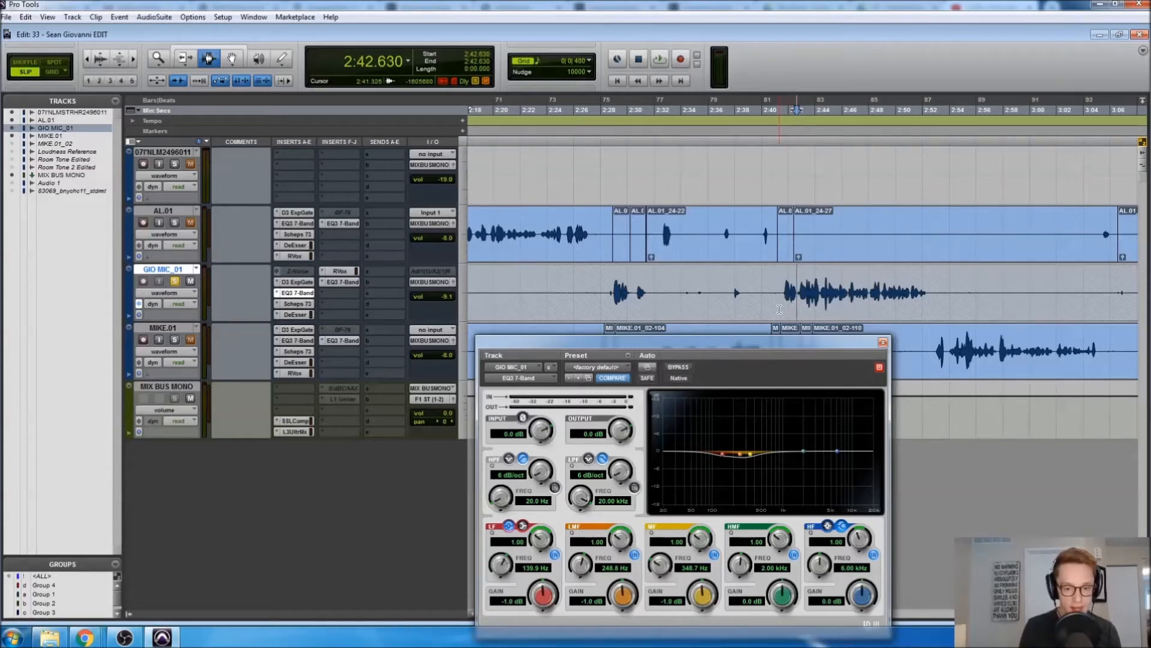
{"action": "left_click", "coordinate": [792, 298]}
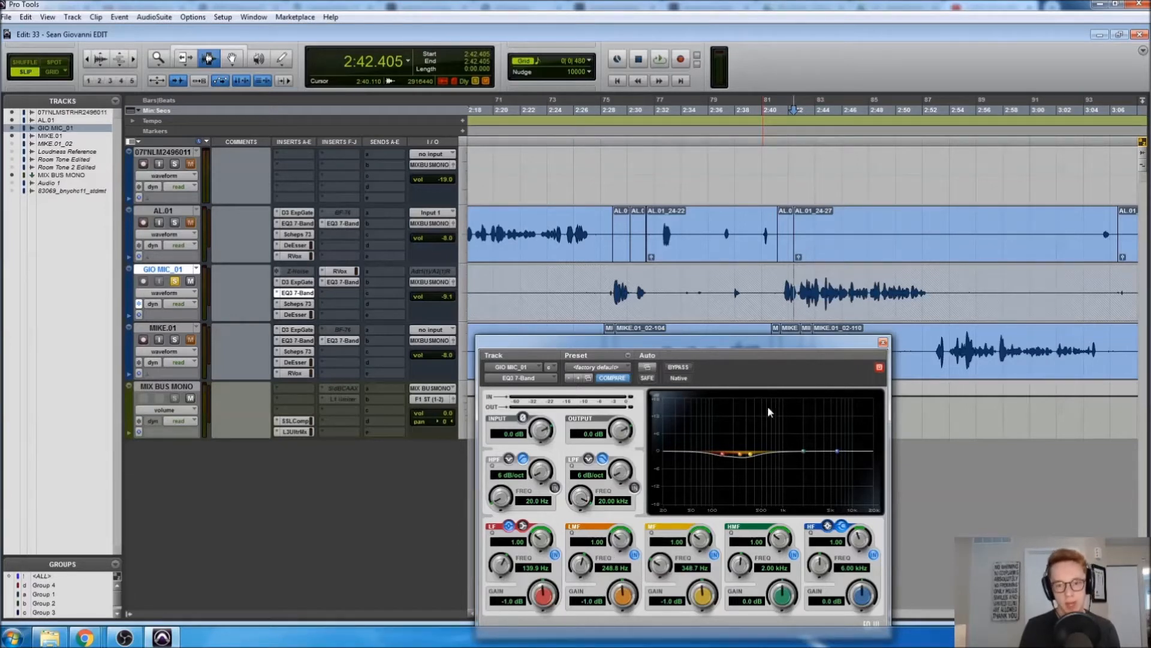
{"action": "left_click", "coordinate": [785, 292]}
{"action": "key", "text": "ctrl+bracketright"}
{"action": "key", "text": "ctrl+bracketright"}
{"action": "left_click", "coordinate": [791, 292]}
{"action": "left_click_drag", "start_coordinate": [539, 546], "coordinate": [541, 447]}
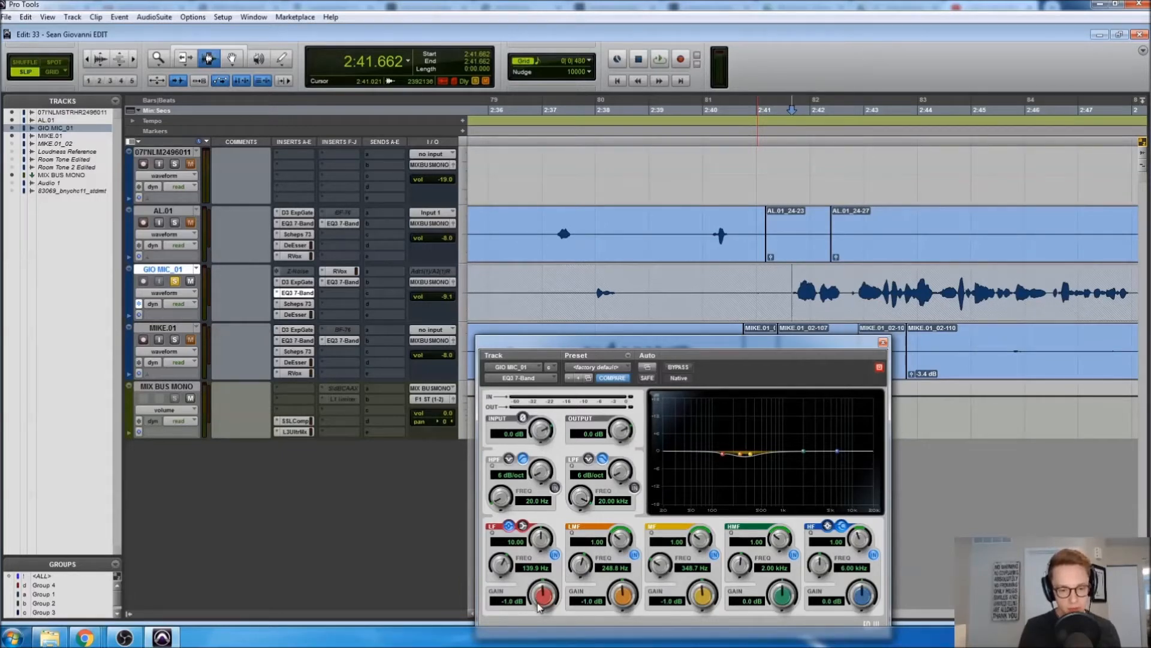
Boost the low band to 18.0 dB and compare it with the EQ bypassed during playback
{"action": "left_click_drag", "start_coordinate": [542, 604], "coordinate": [596, 367]}
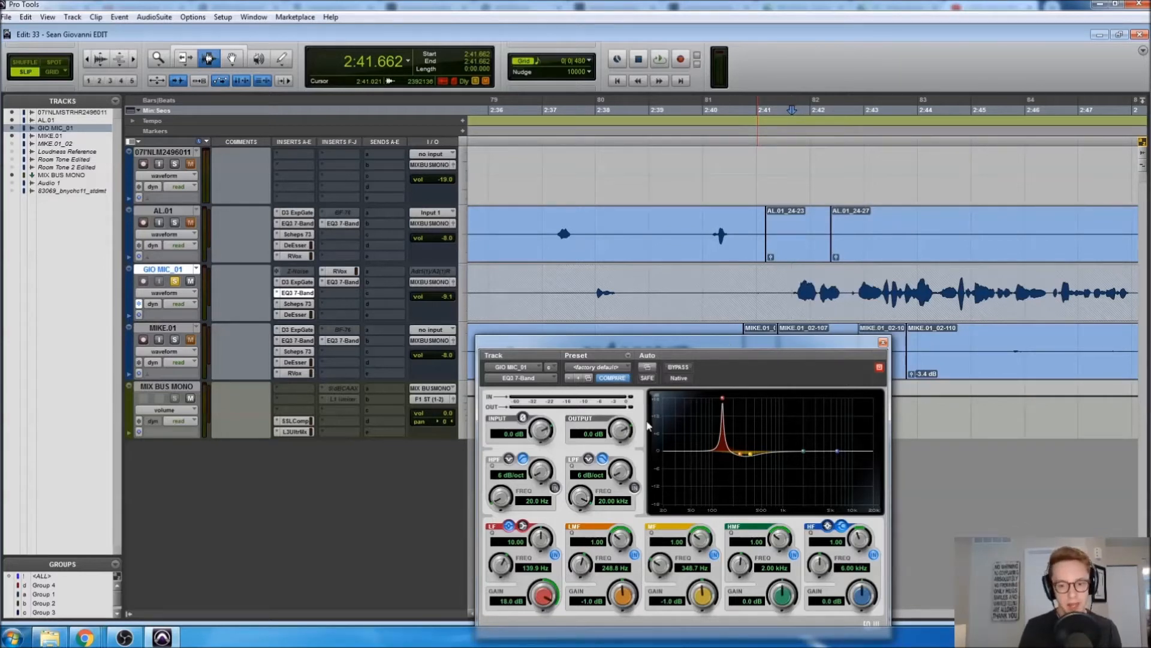
{"action": "key", "text": "space"}
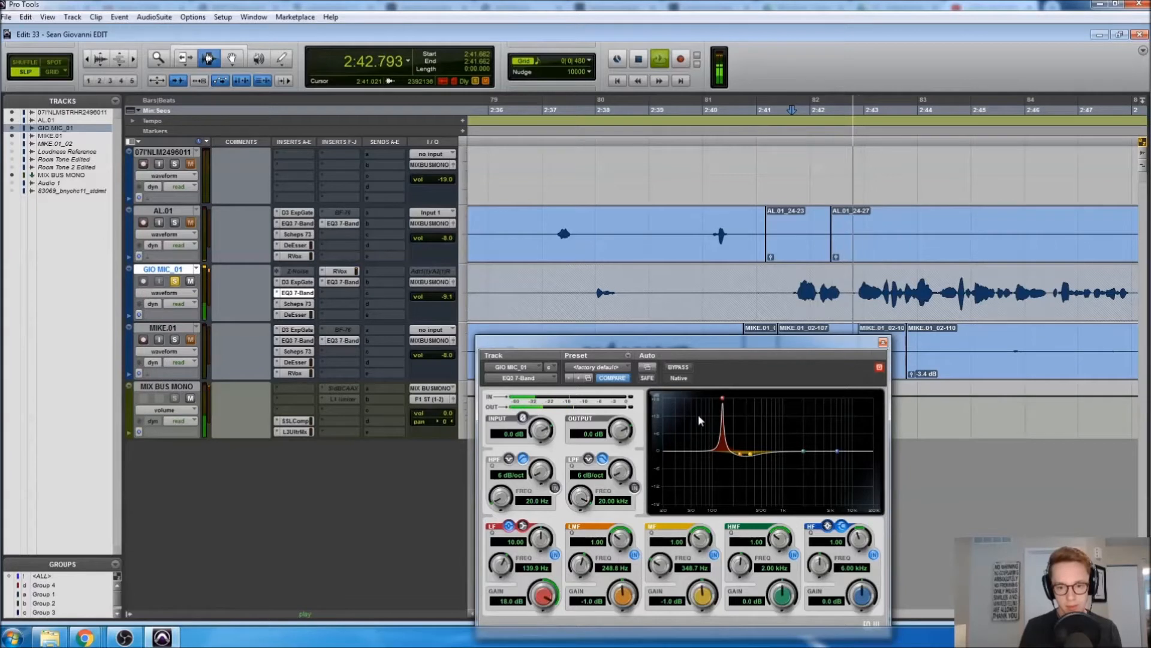
{"action": "left_click", "coordinate": [684, 370]}
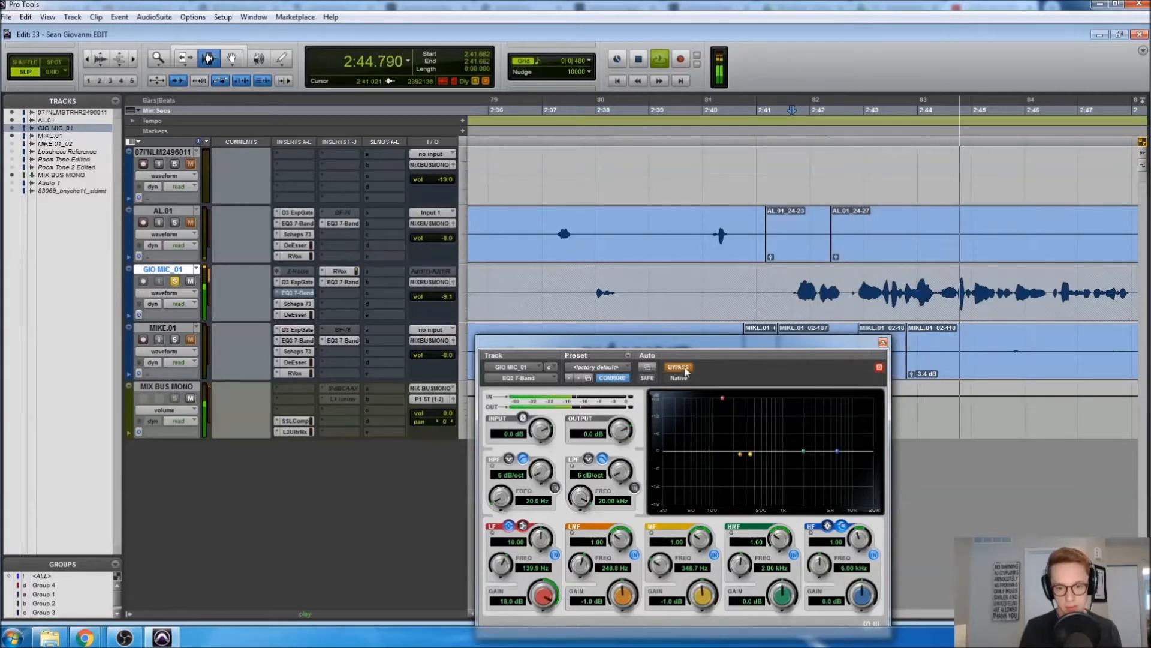
{"action": "left_click", "coordinate": [684, 369]}
Sweep the low boost to 142.7 Hz while listening, then stop playback
{"action": "mouse_move", "coordinate": [723, 398]}
{"action": "left_mouse_down"}
{"action": "mouse_move", "coordinate": [749, 401]}
{"action": "mouse_move", "coordinate": [723, 399]}
{"action": "left_mouse_up"}
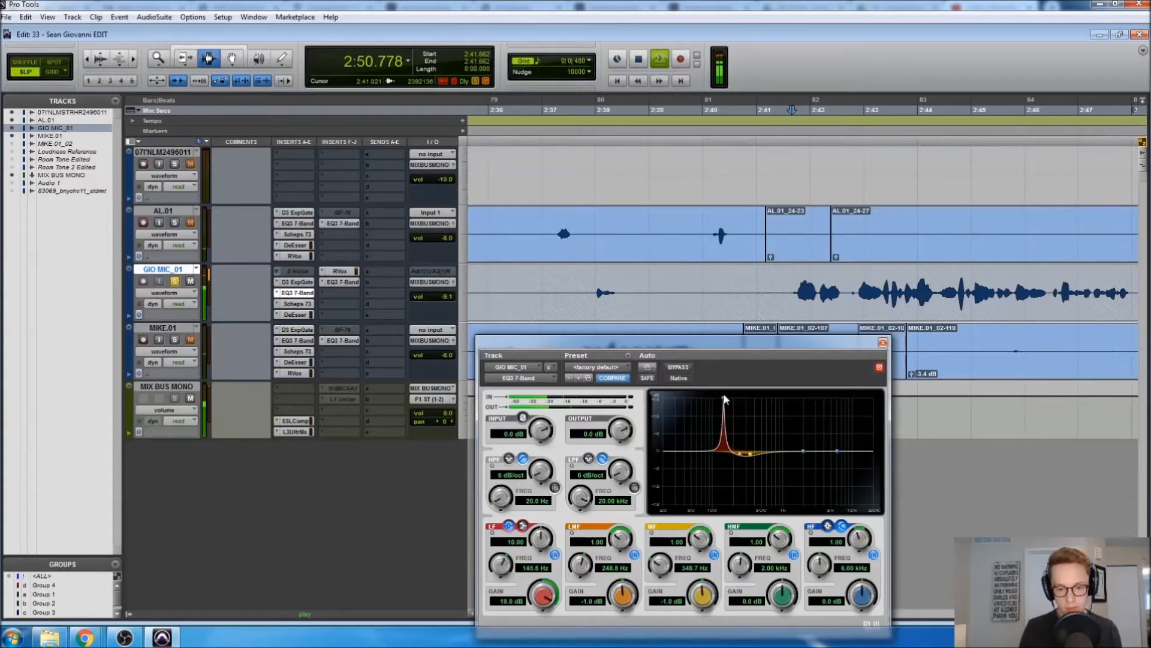
{"action": "left_click_drag", "start_coordinate": [723, 398], "coordinate": [724, 398]}
{"action": "key", "text": "space"}
{"action": "key", "text": "space"}
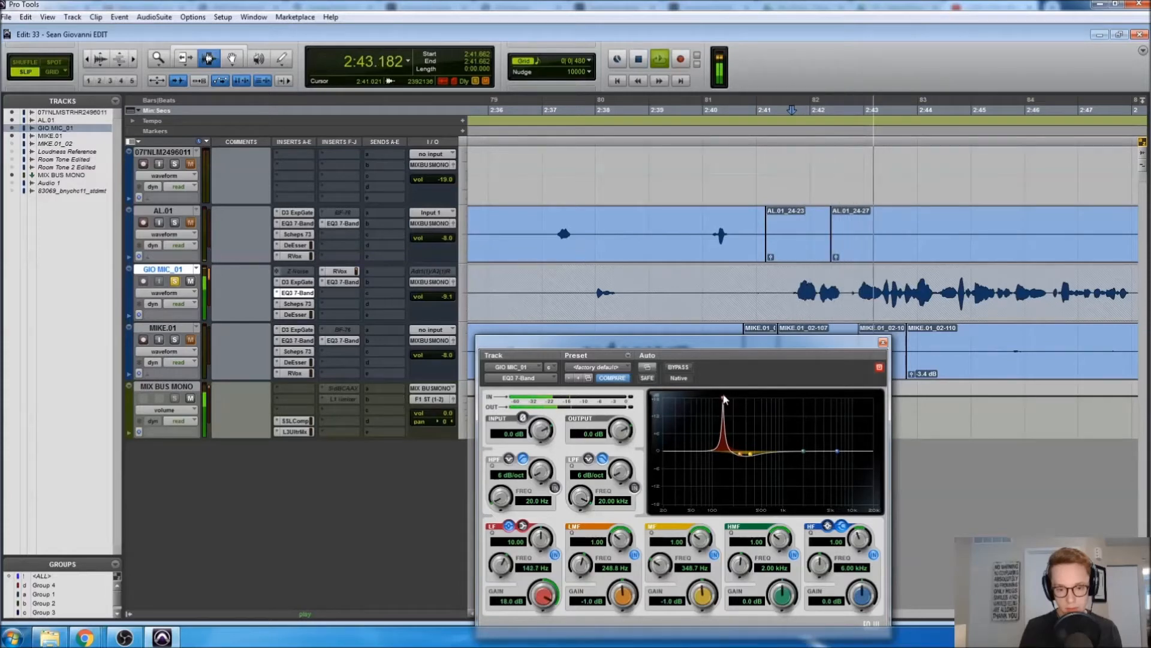
{"action": "key", "text": "space"}
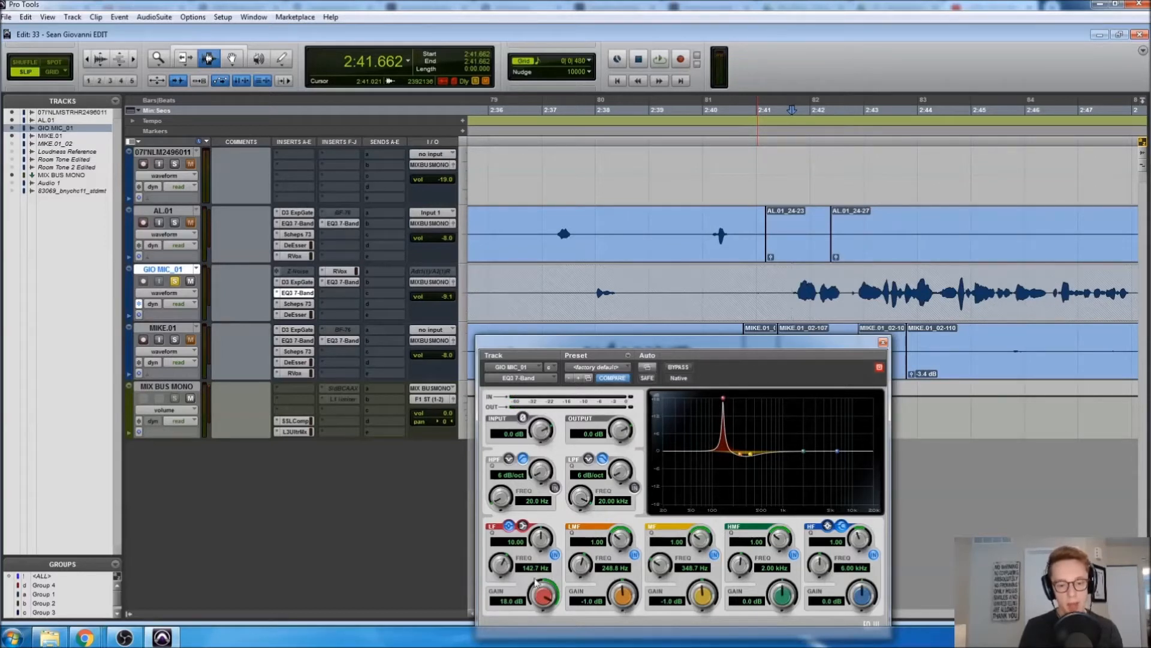
Set the low band gain back to -1.0 dB
{"action": "left_click", "coordinate": [507, 607]}
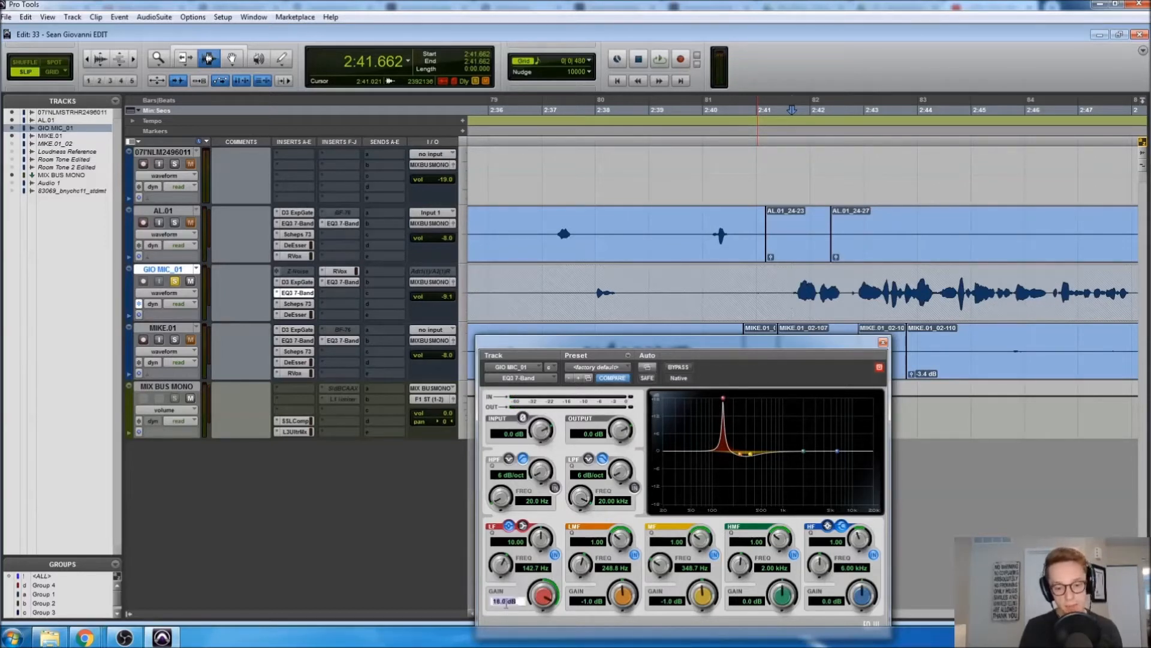
{"action": "type", "text": "-1"}
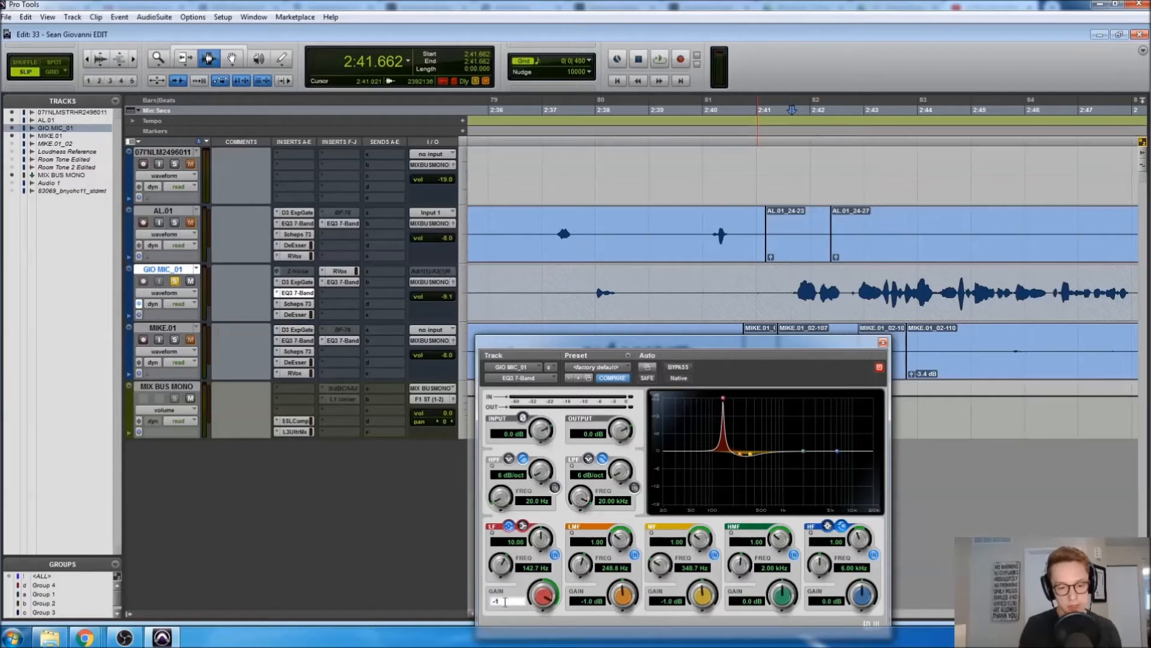
{"action": "key", "text": "Return"}
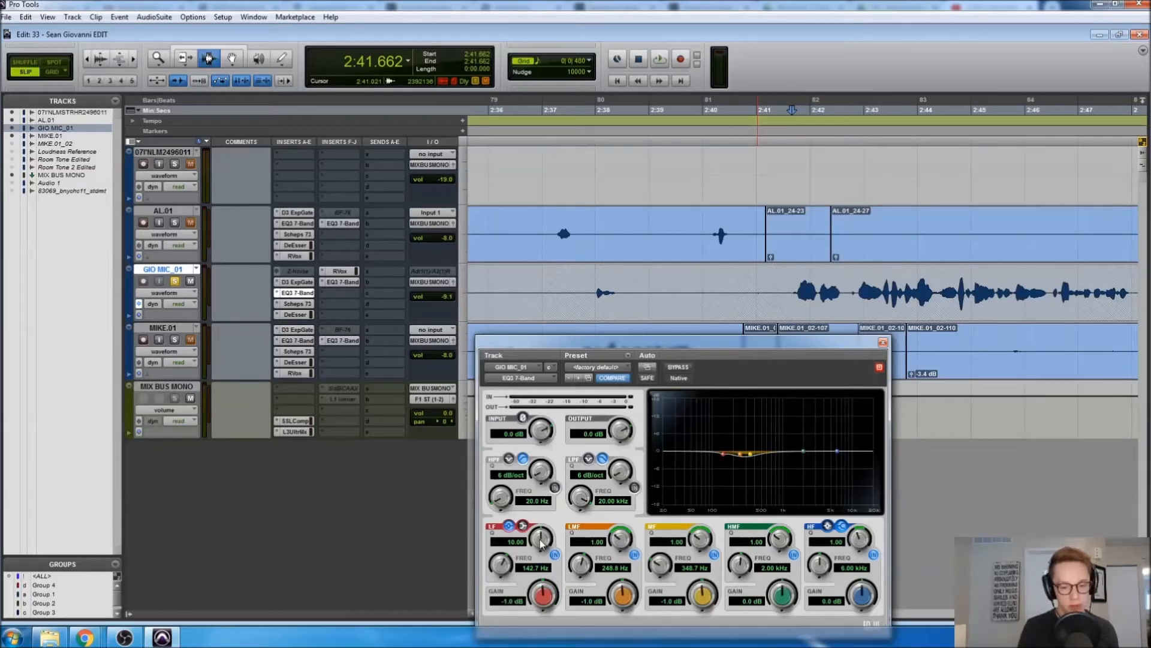
Reset the low band Q to 1.00, audition an 18 dB low-mid boost, then set low-mid to -1.0 dB, Q 1.00
{"action": "left_click", "coordinate": [541, 540], "text": "alt"}
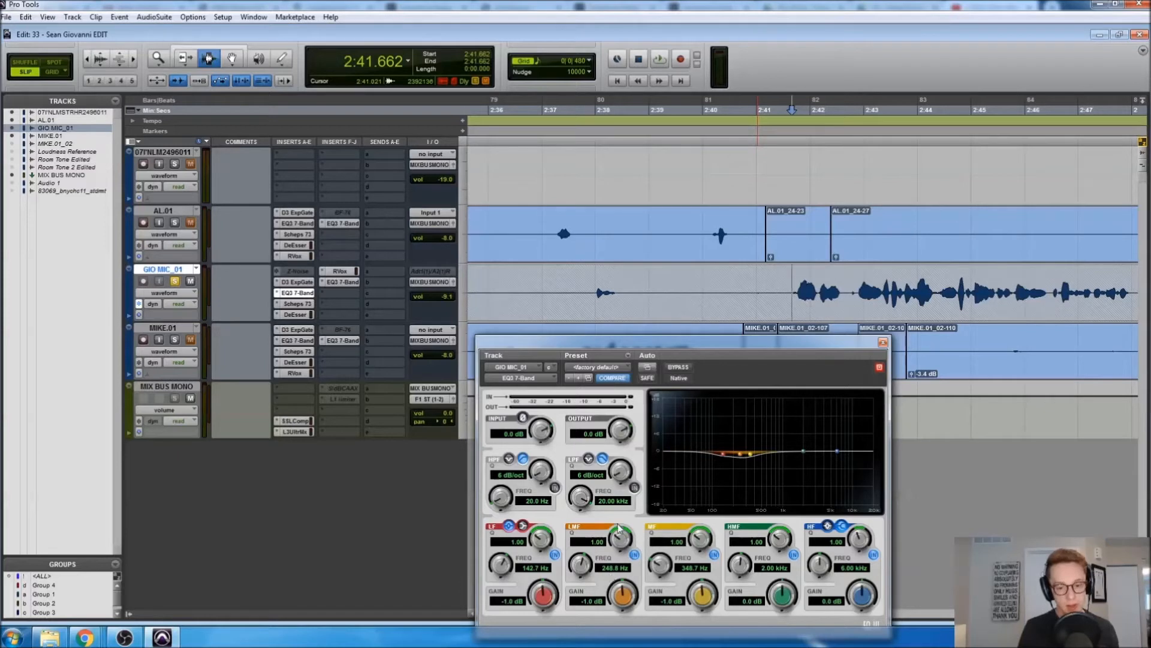
{"action": "key", "text": "space"}
{"action": "left_click_drag", "start_coordinate": [613, 548], "coordinate": [623, 524]}
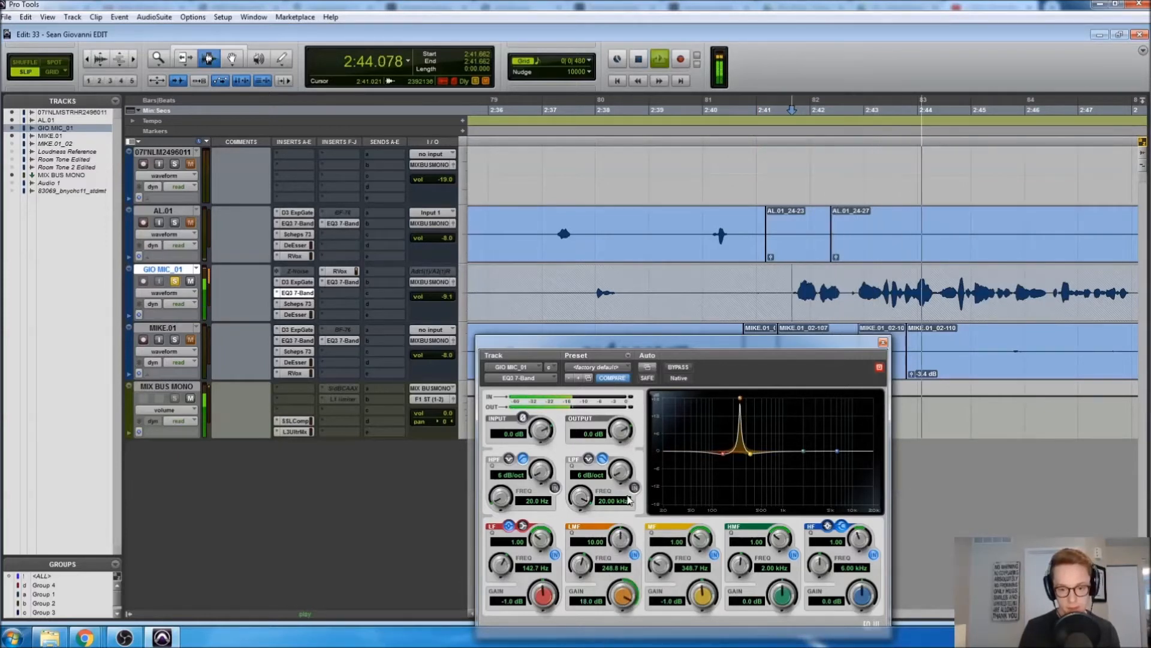
{"action": "key", "text": "space"}
{"action": "left_click", "coordinate": [586, 602]}
{"action": "type", "text": "-1"}
{"action": "key", "text": "Return"}
{"action": "left_click", "coordinate": [621, 538], "text": "alt"}
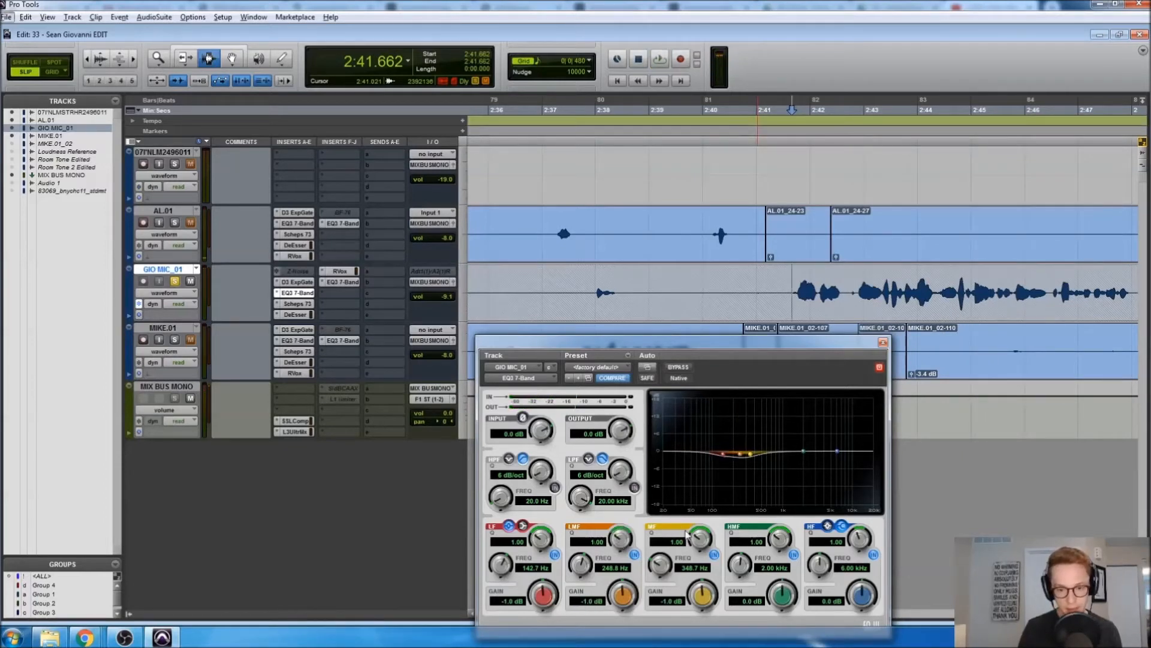
Audition a narrow 18 dB mid boost at Q 10.00, then set it to -1.0 dB, Q 1.00 and close the EQ
{"action": "left_click_drag", "start_coordinate": [699, 538], "coordinate": [751, 408]}
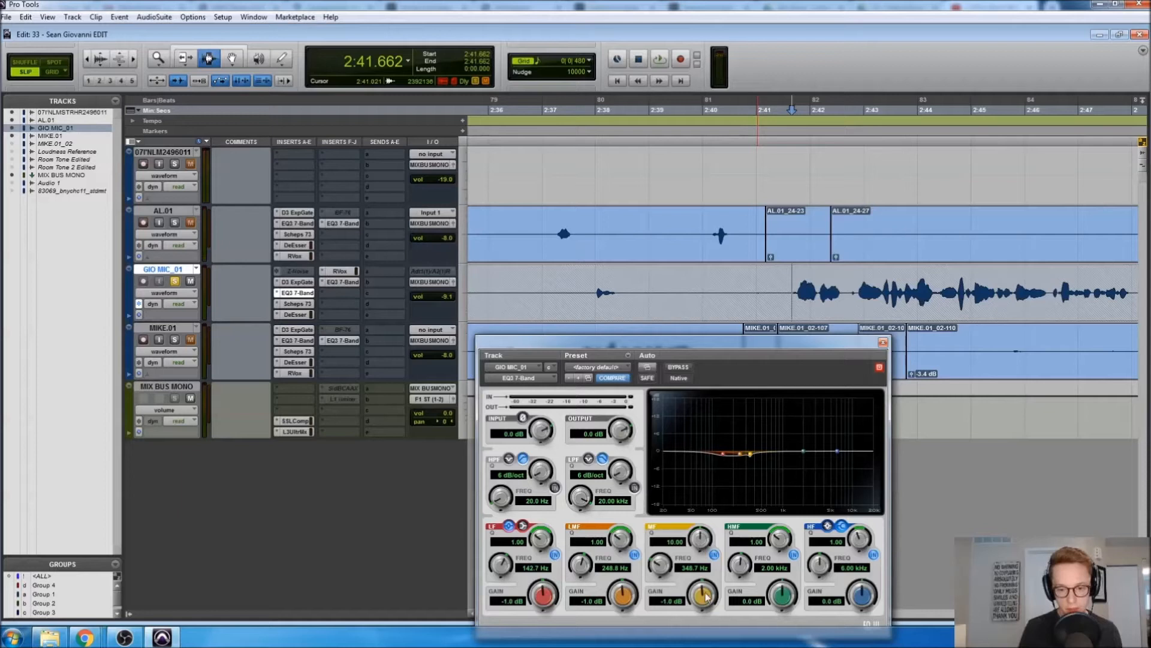
{"action": "left_click_drag", "start_coordinate": [706, 596], "coordinate": [701, 600]}
{"action": "key", "text": "space"}
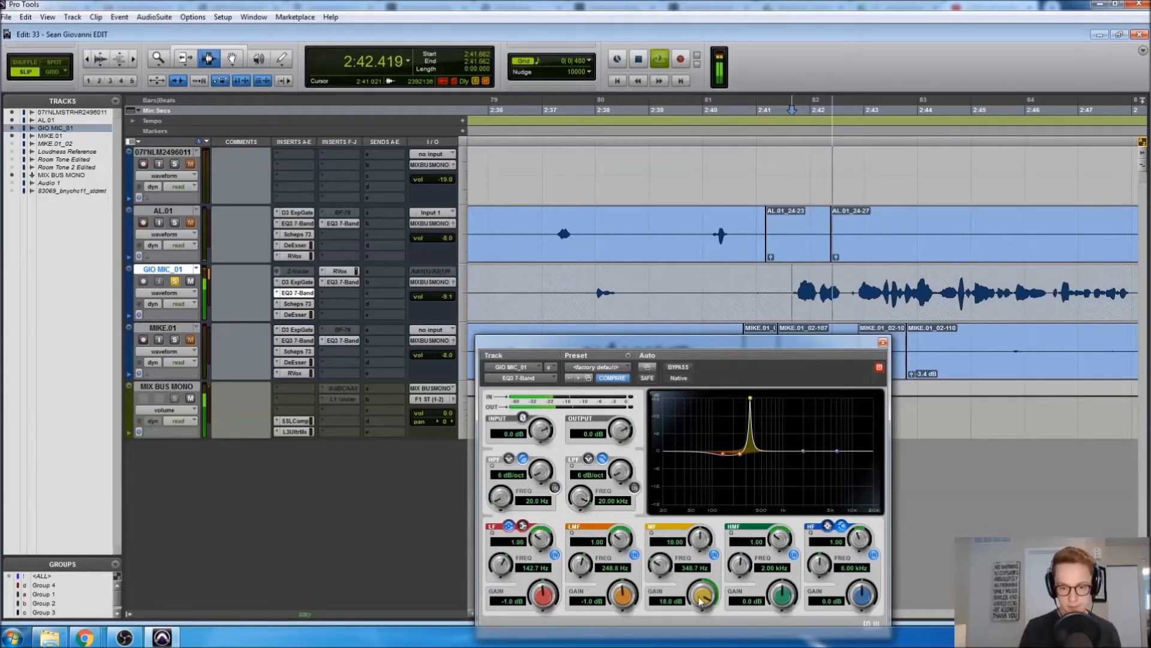
{"action": "key", "text": "space"}
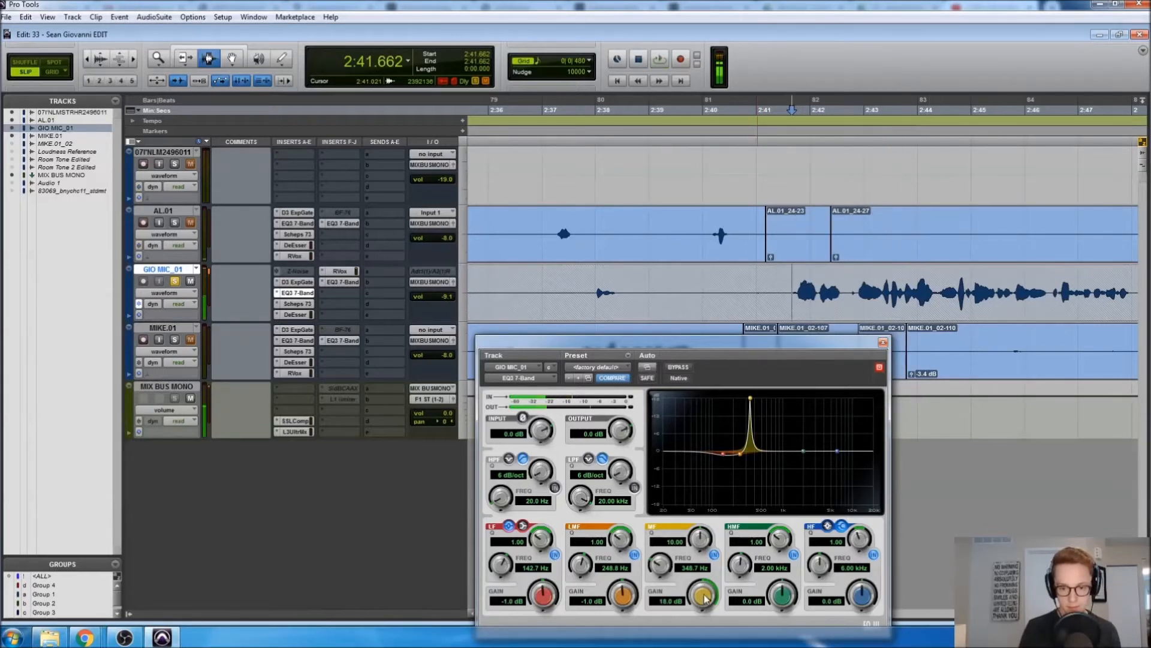
{"action": "left_click", "coordinate": [665, 601]}
{"action": "type", "text": "-1"}
{"action": "key", "text": "Return"}
{"action": "left_click", "coordinate": [699, 538], "text": "alt"}
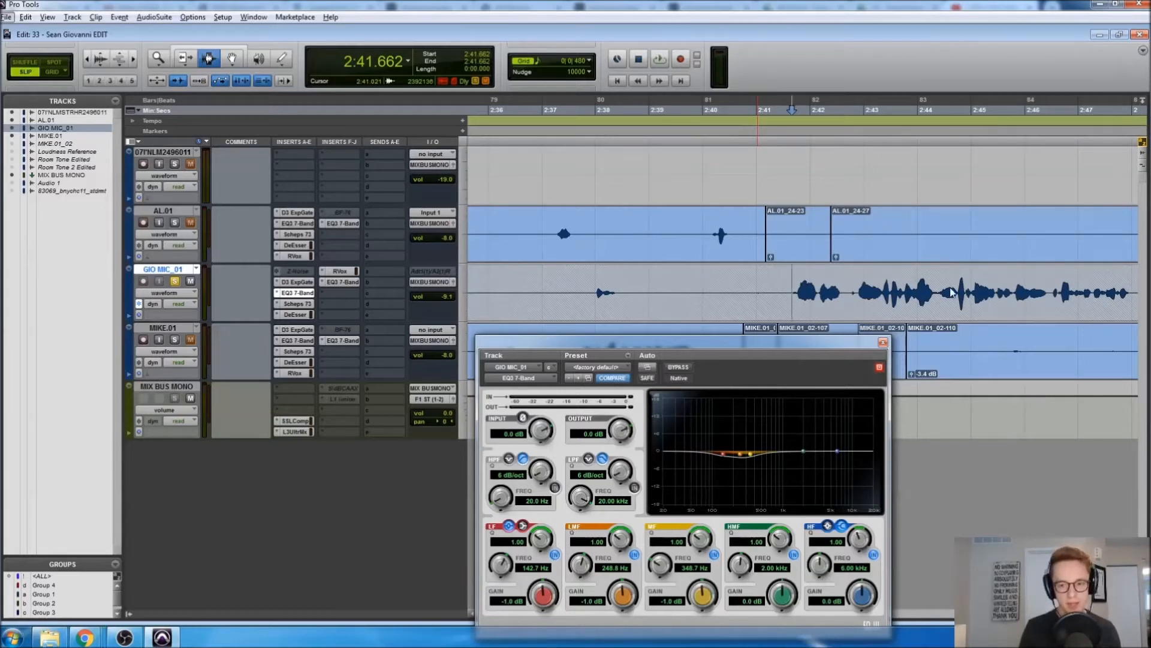
{"action": "left_click", "coordinate": [883, 342]}
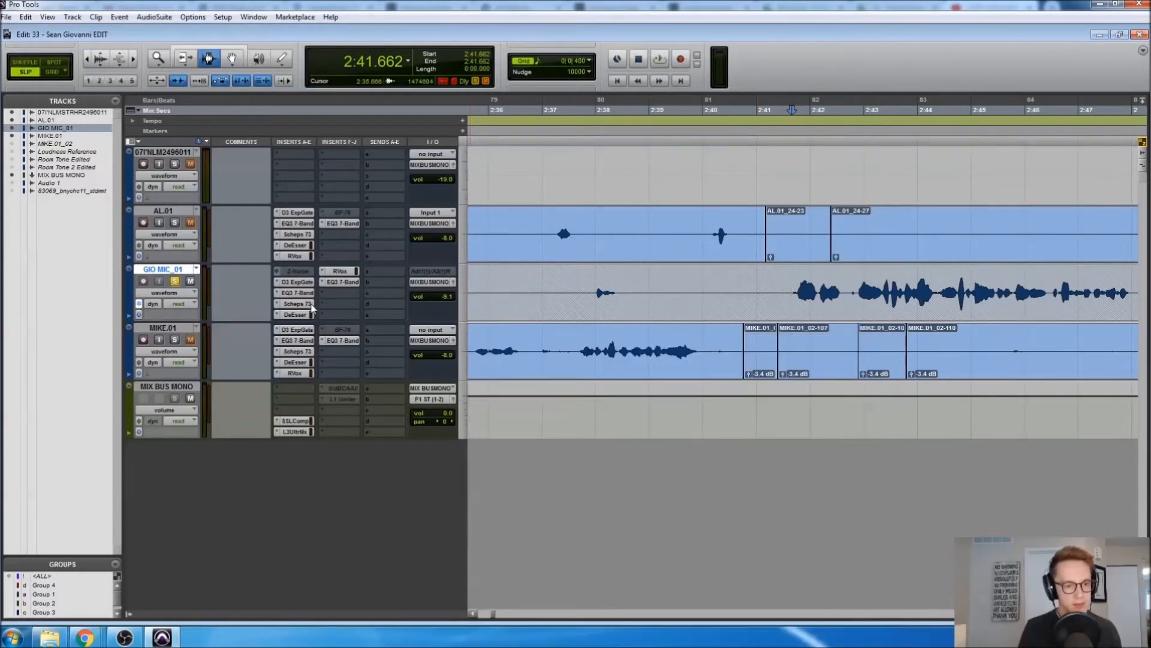
{"action": "left_click", "coordinate": [297, 303]}
Compare the vocal with Scheps 73 bypassed and active during playback, then open GIO MIC_01's DeEsser
{"action": "left_click_drag", "start_coordinate": [500, 342], "coordinate": [519, 128]}
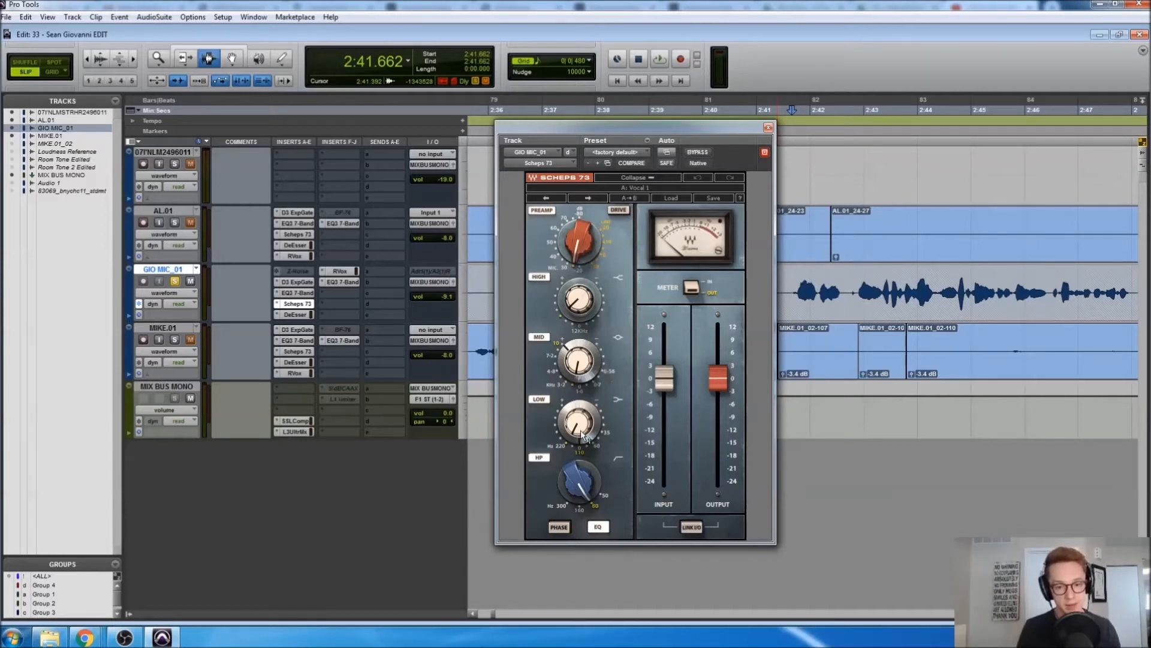
{"action": "mouse_move", "coordinate": [580, 312]}
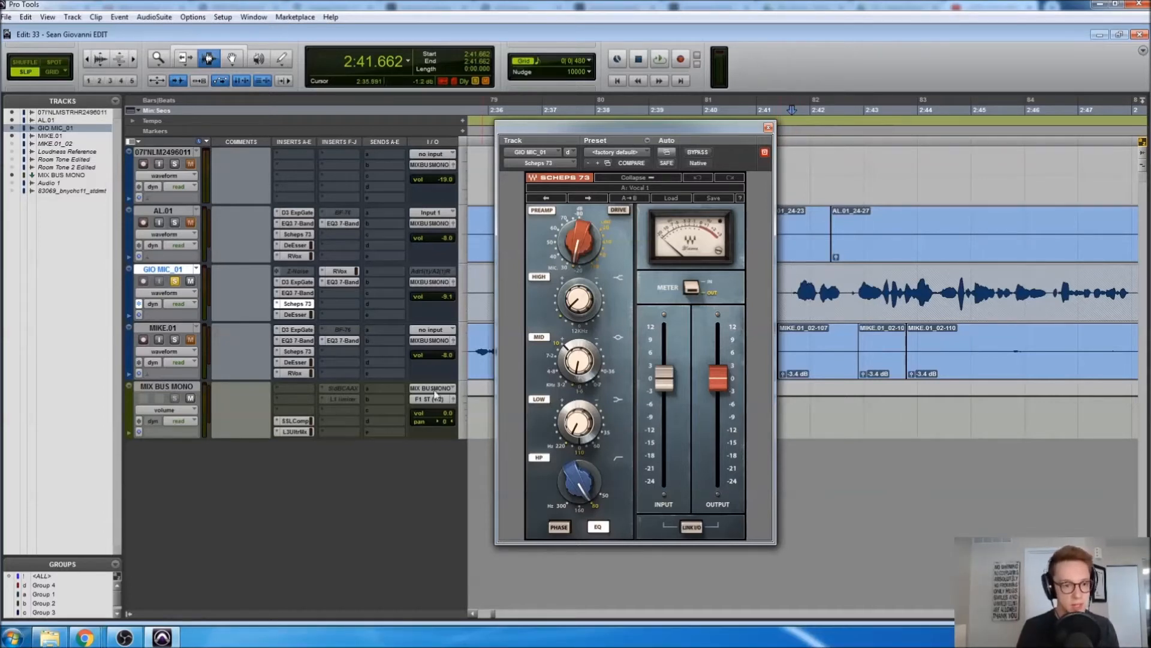
{"action": "key", "text": "space"}
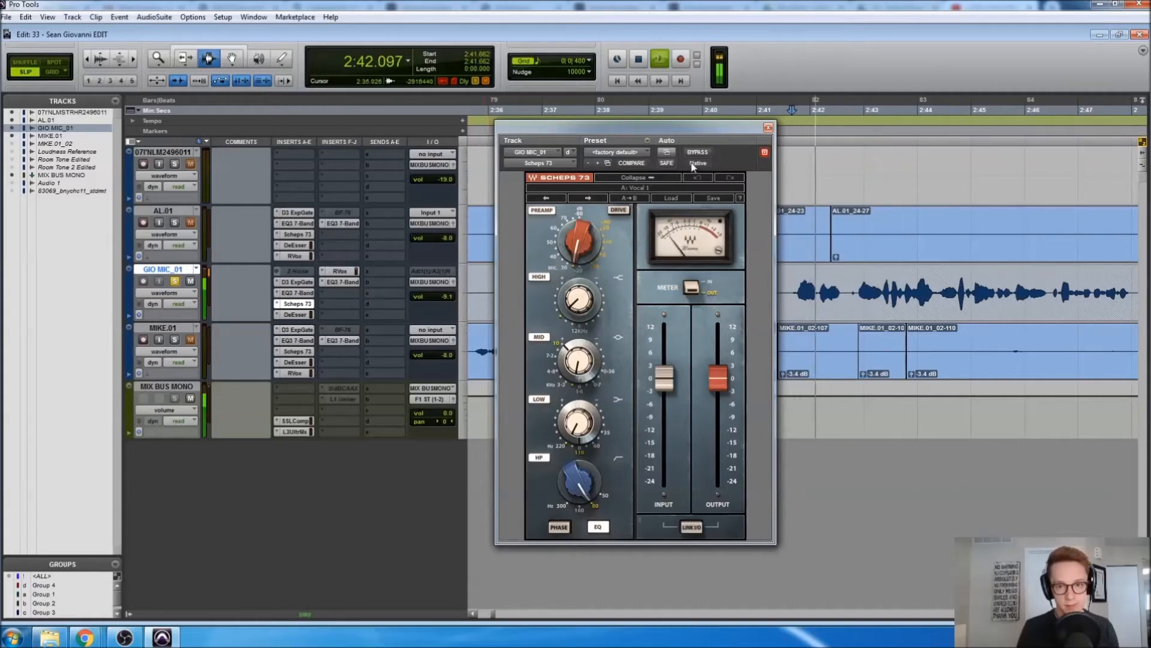
{"action": "left_click", "coordinate": [694, 157]}
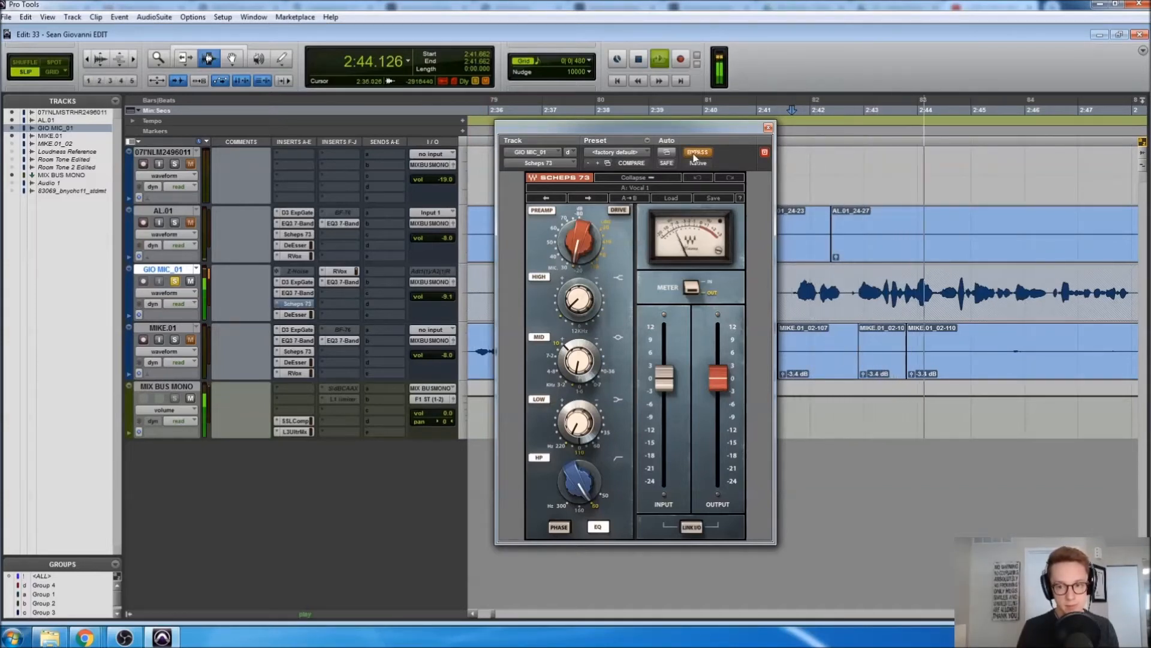
{"action": "left_click", "coordinate": [694, 158]}
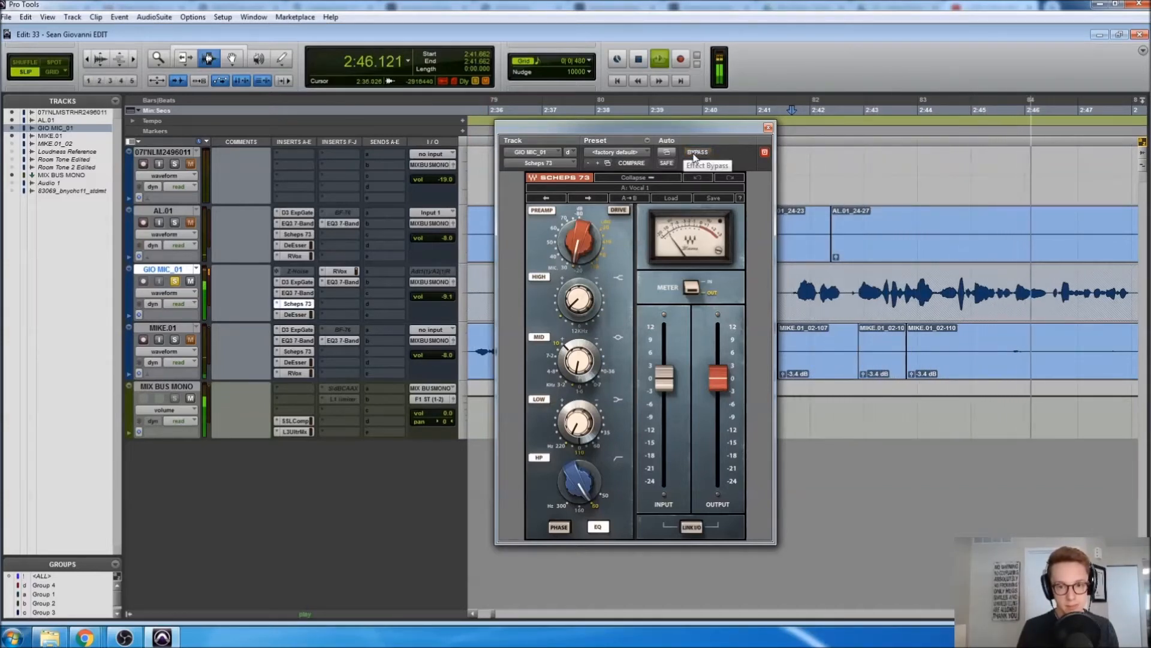
{"action": "key", "text": "space"}
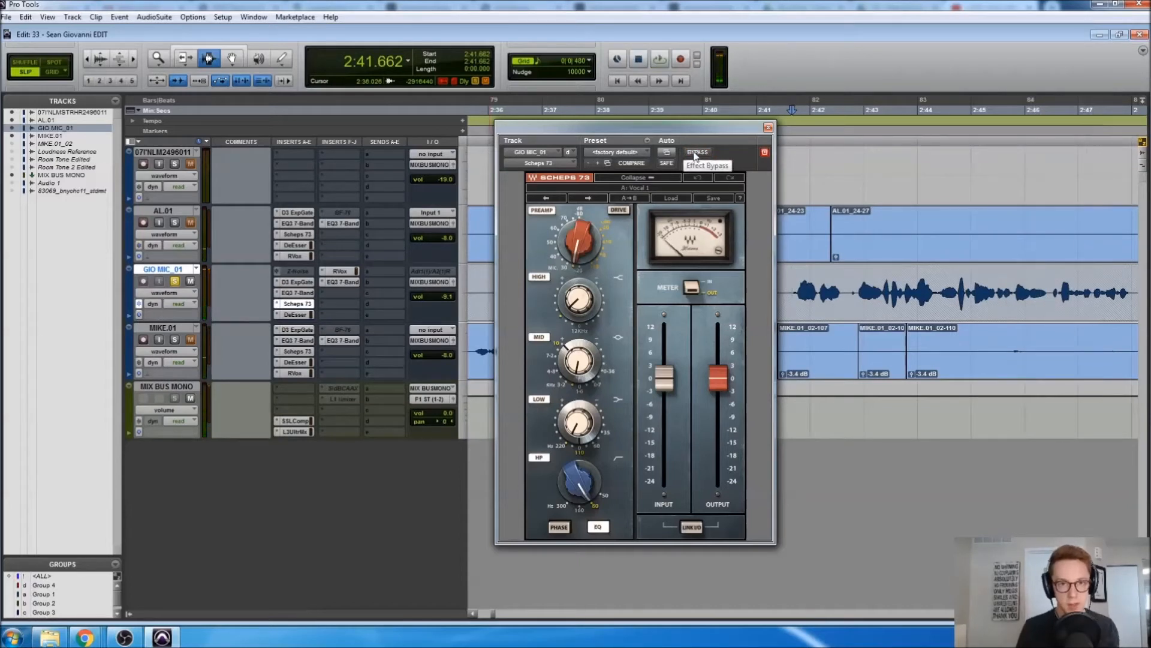
{"action": "left_click", "coordinate": [304, 317]}
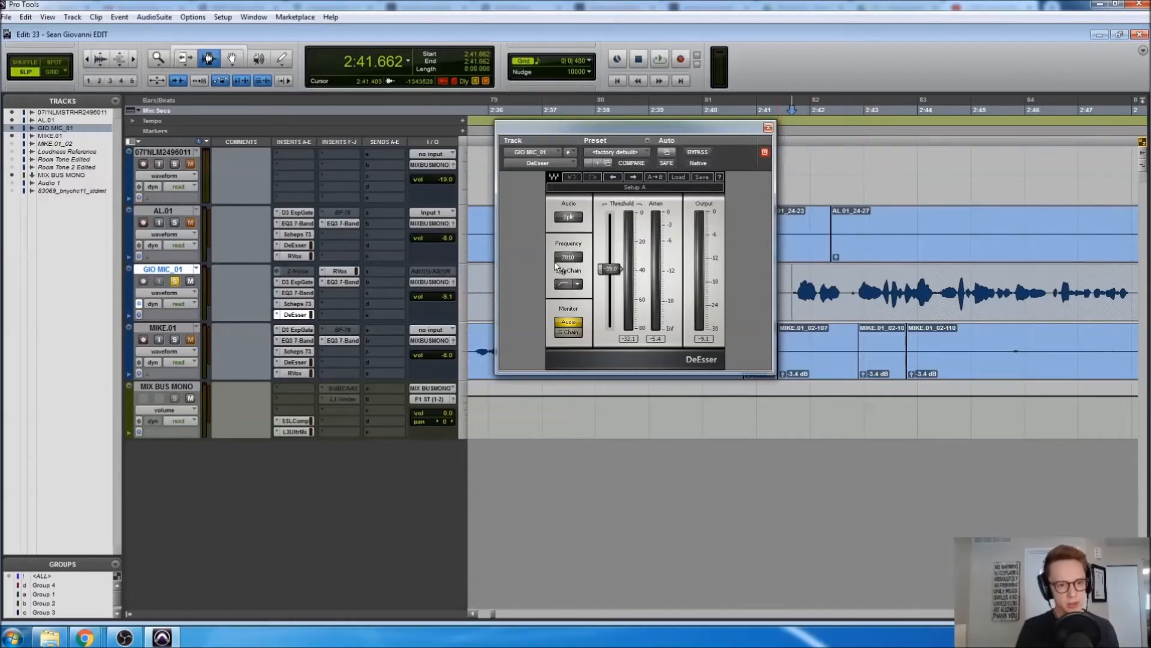
Insert Sound Field > PAZ- Frequency (mono) on an empty GIO MIC_01 insert slot
{"action": "left_click", "coordinate": [351, 294]}
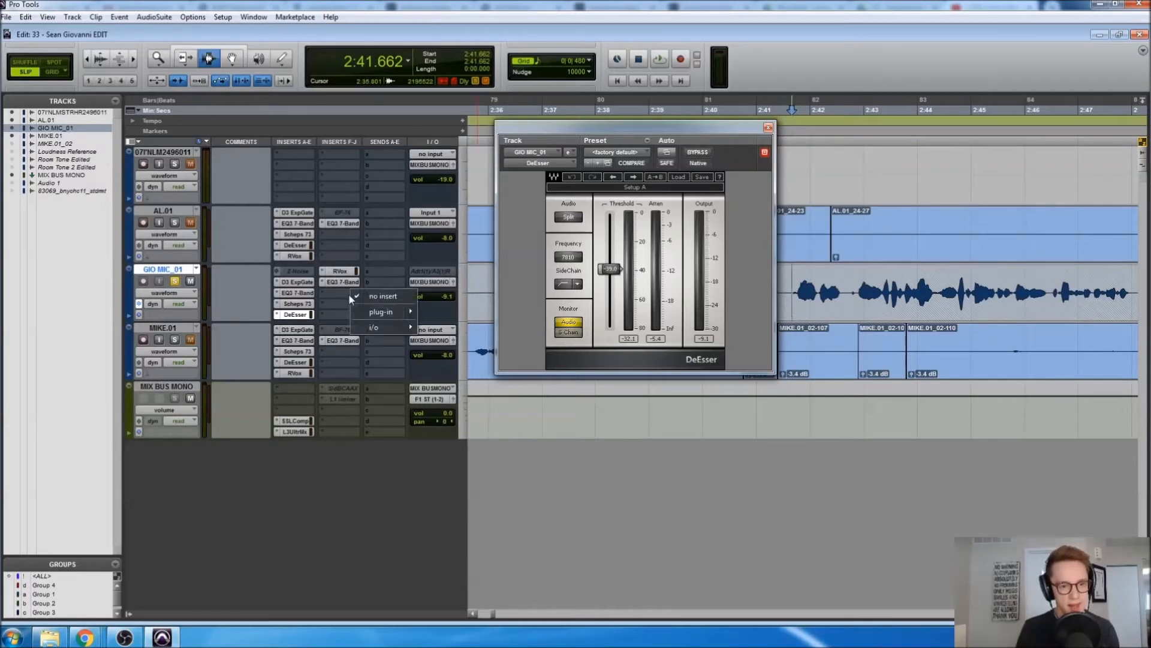
{"action": "mouse_move", "coordinate": [369, 310]}
{"action": "mouse_move", "coordinate": [461, 384]}
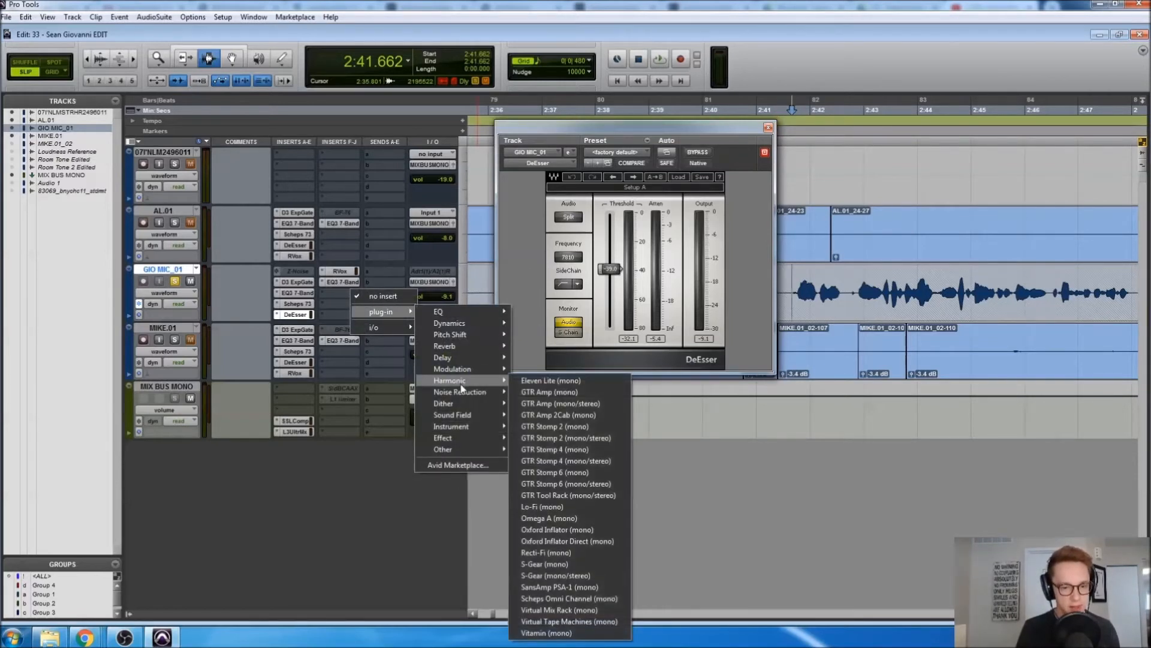
{"action": "mouse_move", "coordinate": [458, 422]}
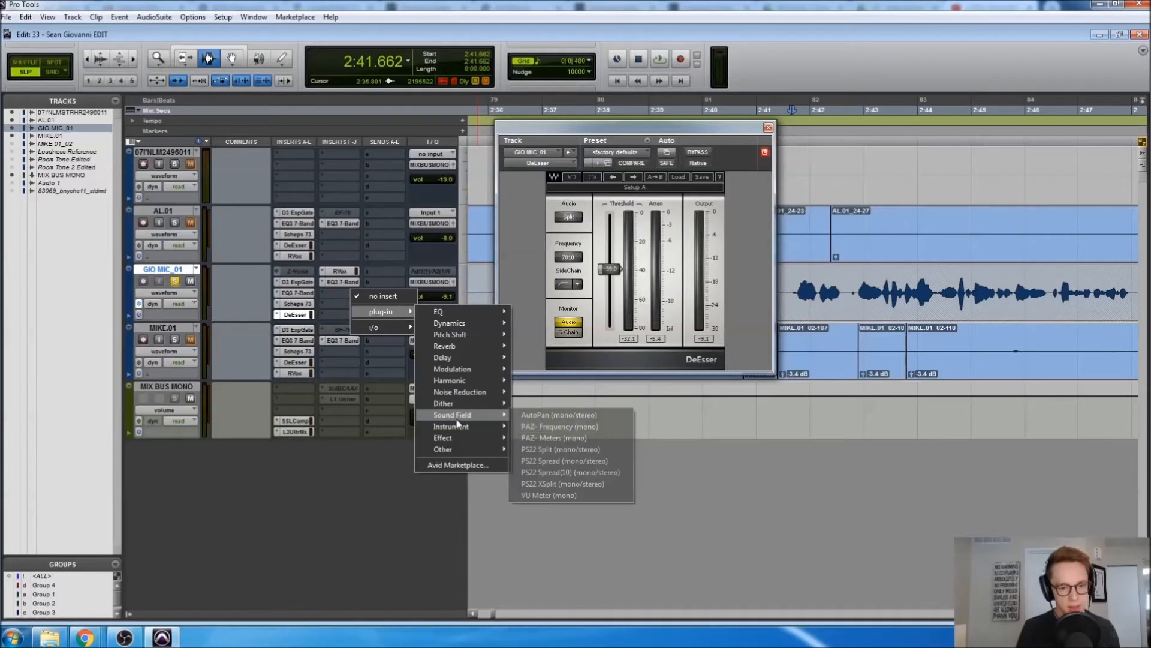
{"action": "left_click", "coordinate": [570, 429]}
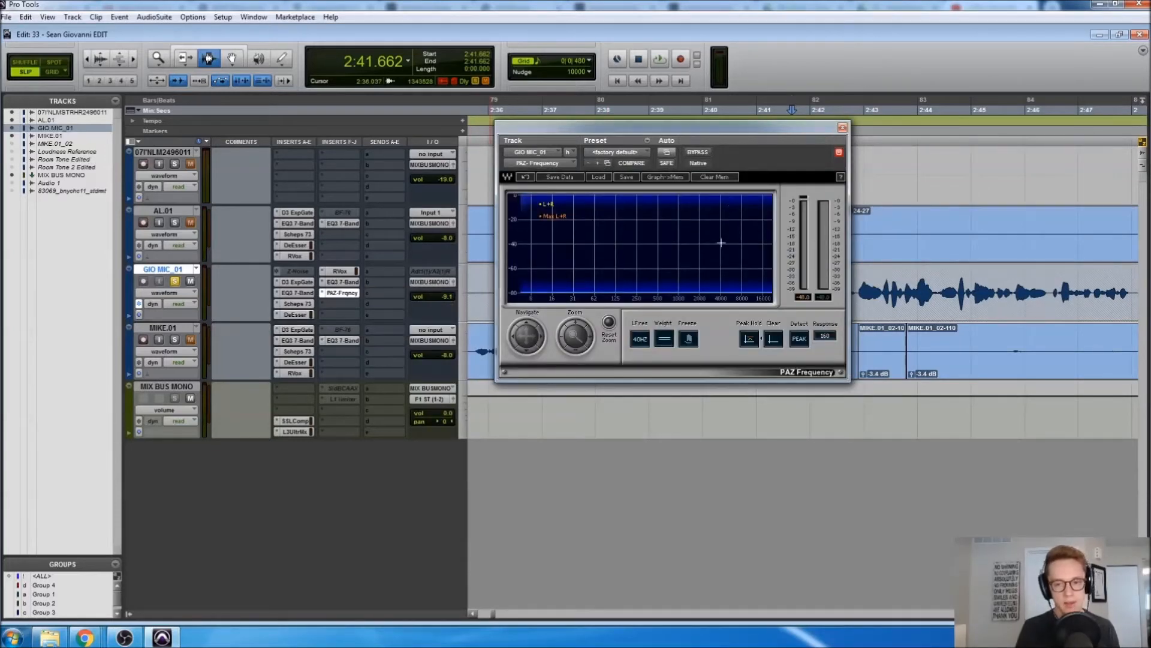
{"action": "left_click_drag", "start_coordinate": [659, 126], "coordinate": [375, 158]}
Play the vocal from about 2:46.4 to fill the spectrum display, then close the analyser
{"action": "key", "text": "space"}
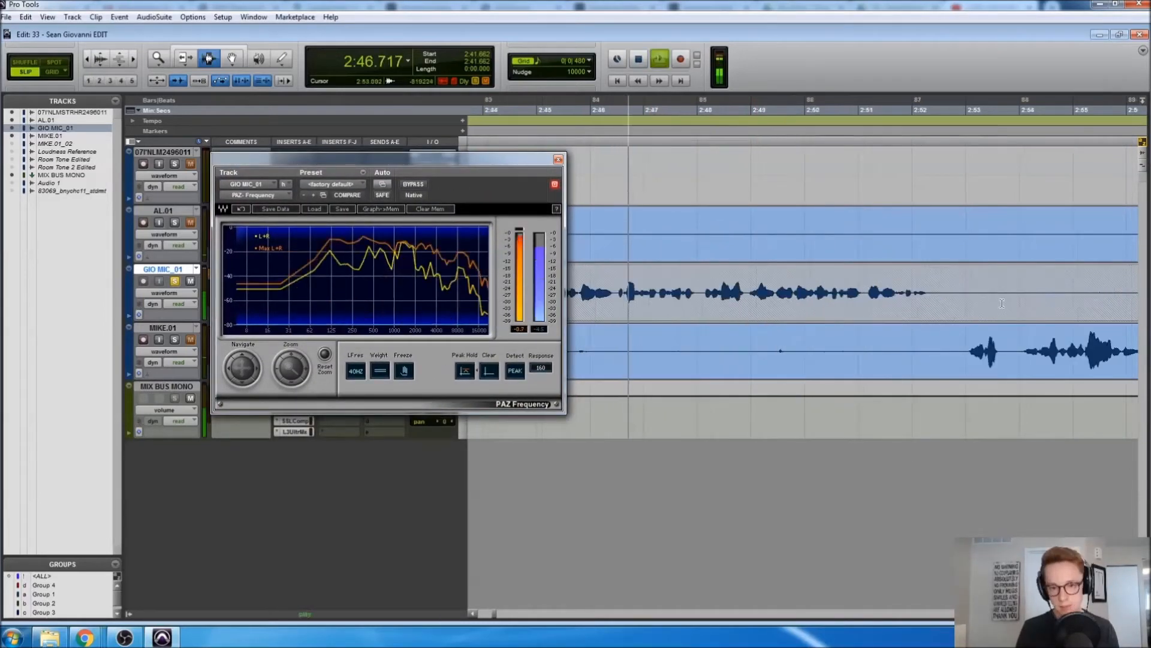
{"action": "key", "text": "space"}
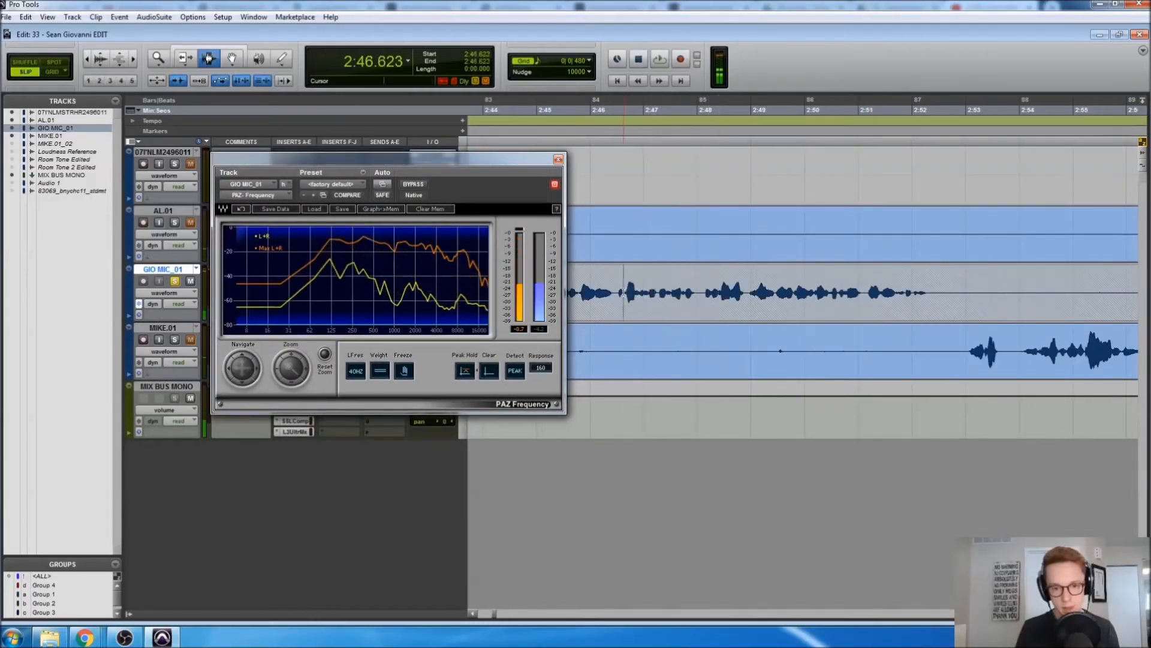
{"action": "left_click_drag", "start_coordinate": [614, 293], "coordinate": [615, 292]}
{"action": "key", "text": "space"}
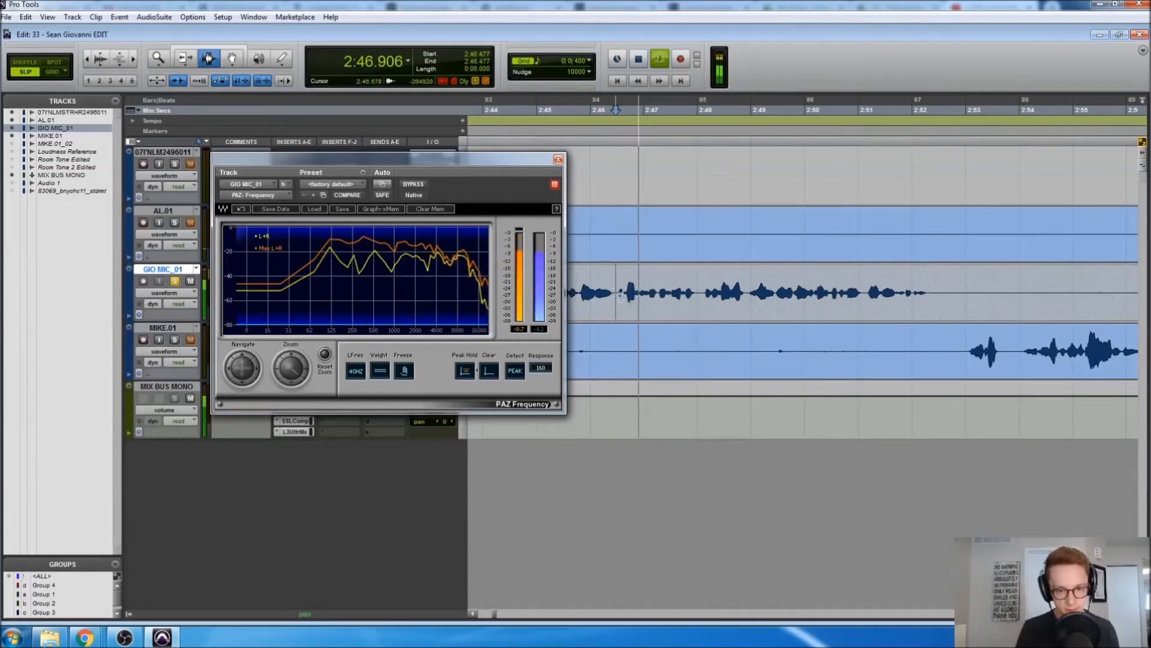
{"action": "key", "text": "space"}
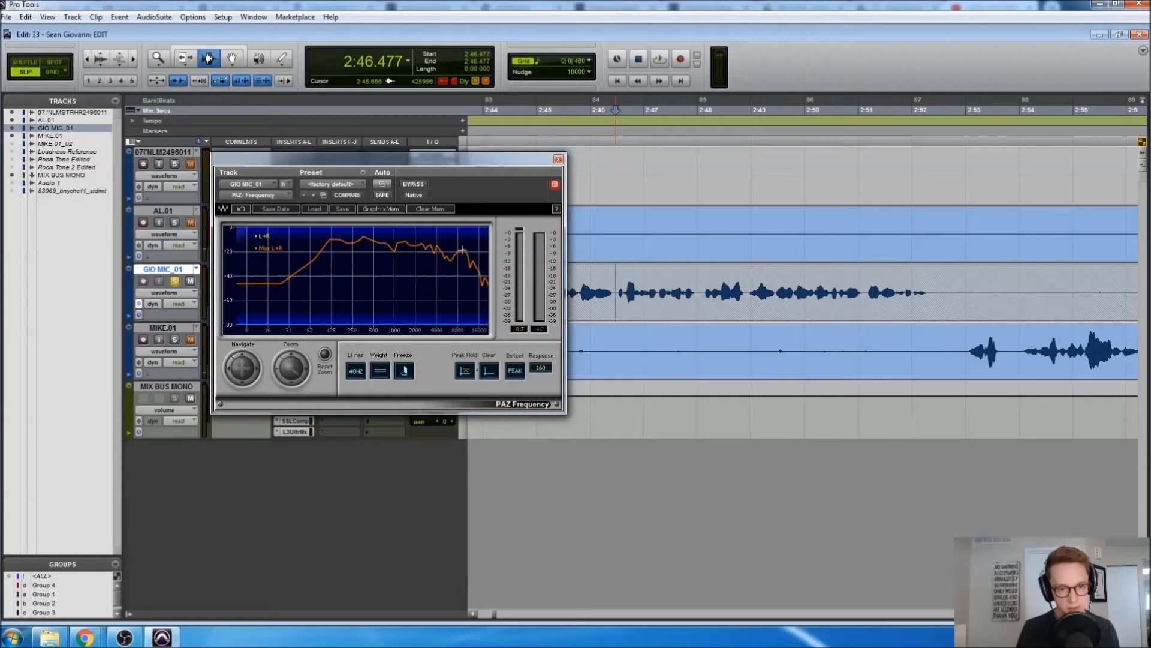
{"action": "mouse_move", "coordinate": [464, 250]}
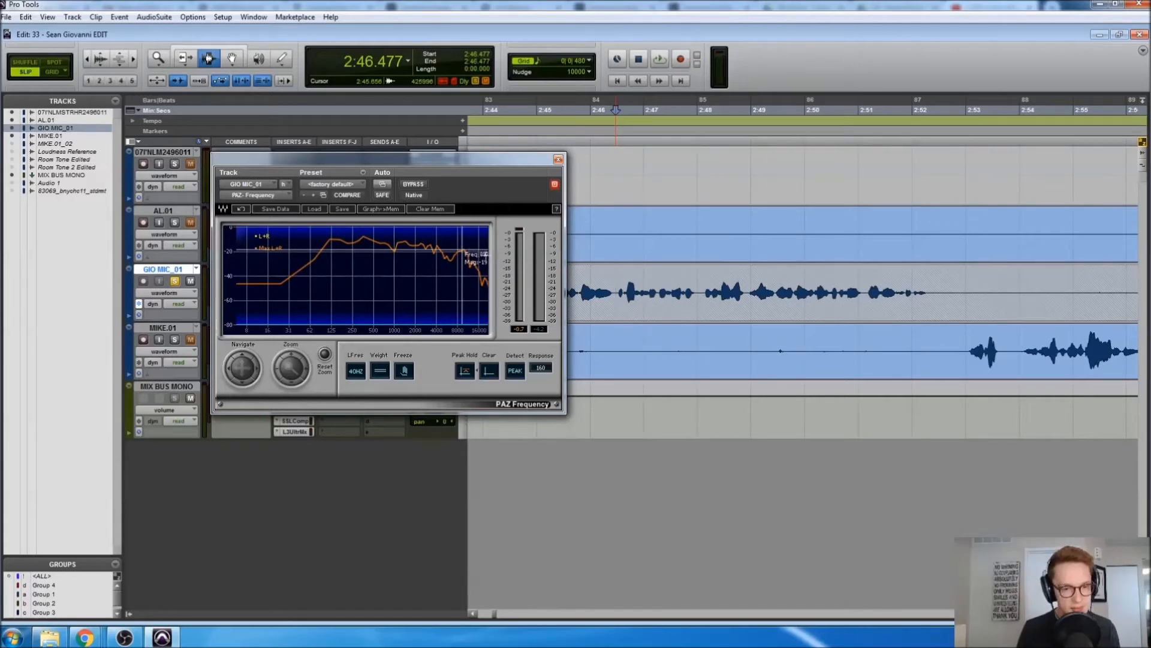
{"action": "left_click", "coordinate": [557, 160]}
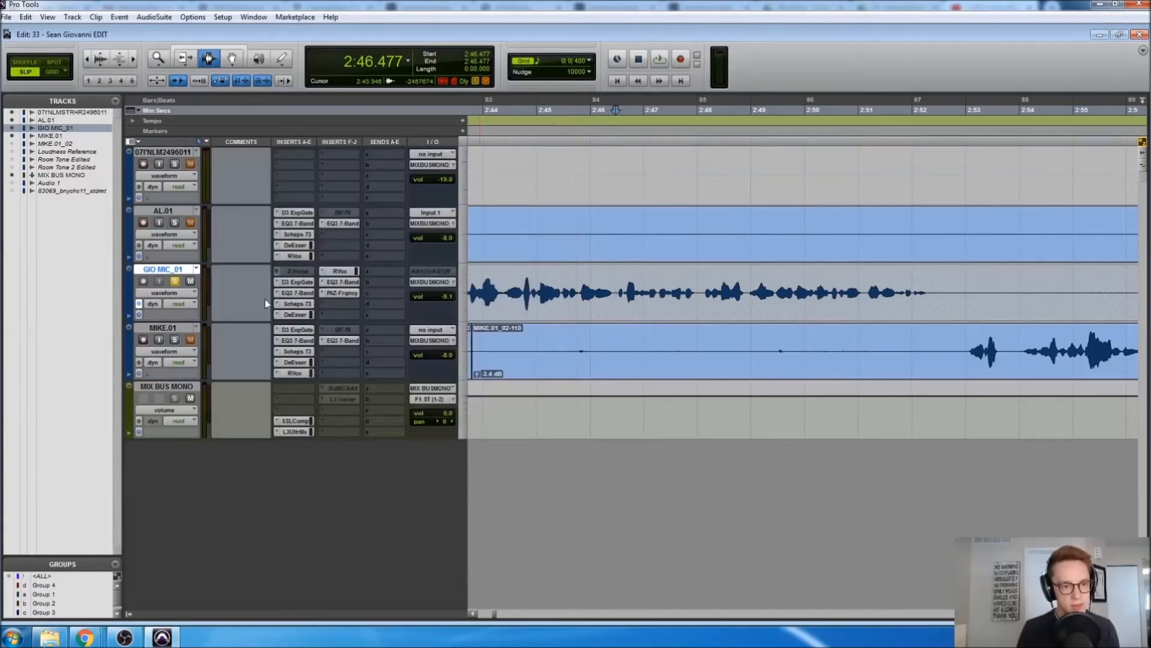
Set the GIO MIC_01 DeEsser frequency to 8970 Hz
{"action": "left_click", "coordinate": [295, 314]}
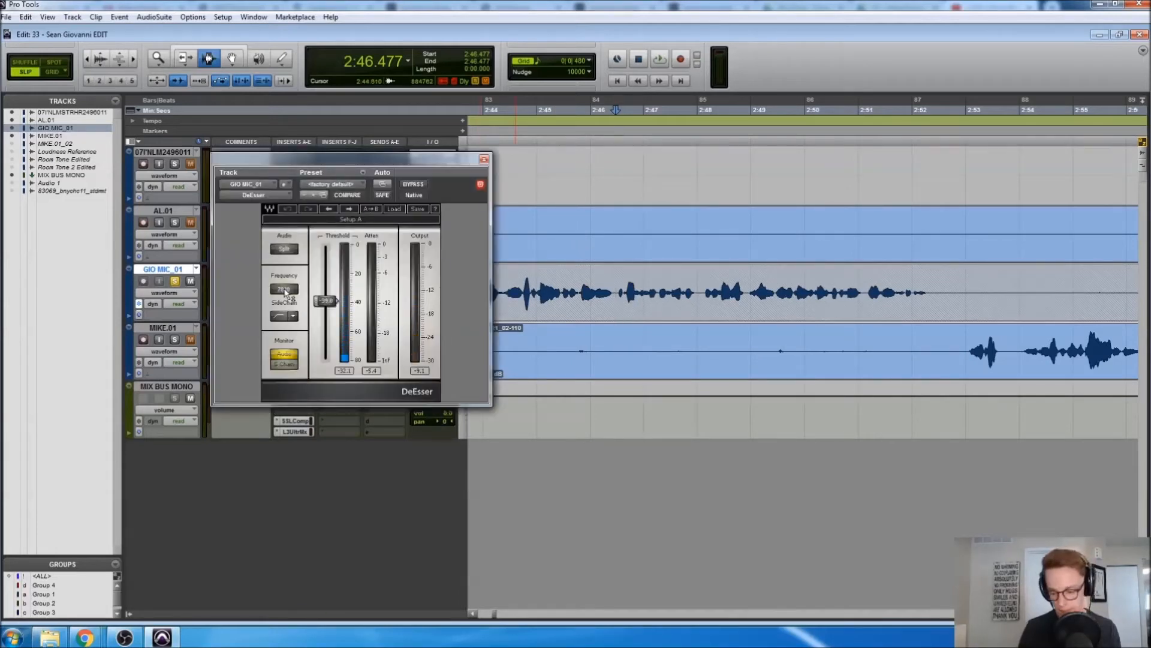
{"action": "left_click", "coordinate": [285, 291]}
{"action": "type", "text": "8970"}
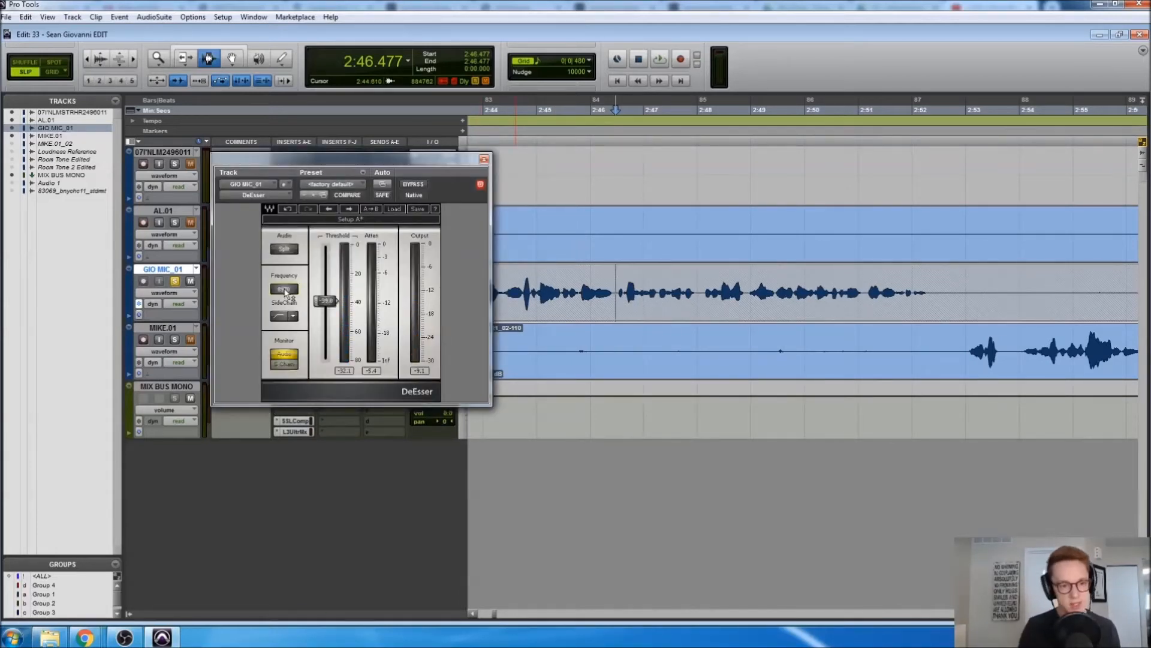
{"action": "key", "text": "Return"}
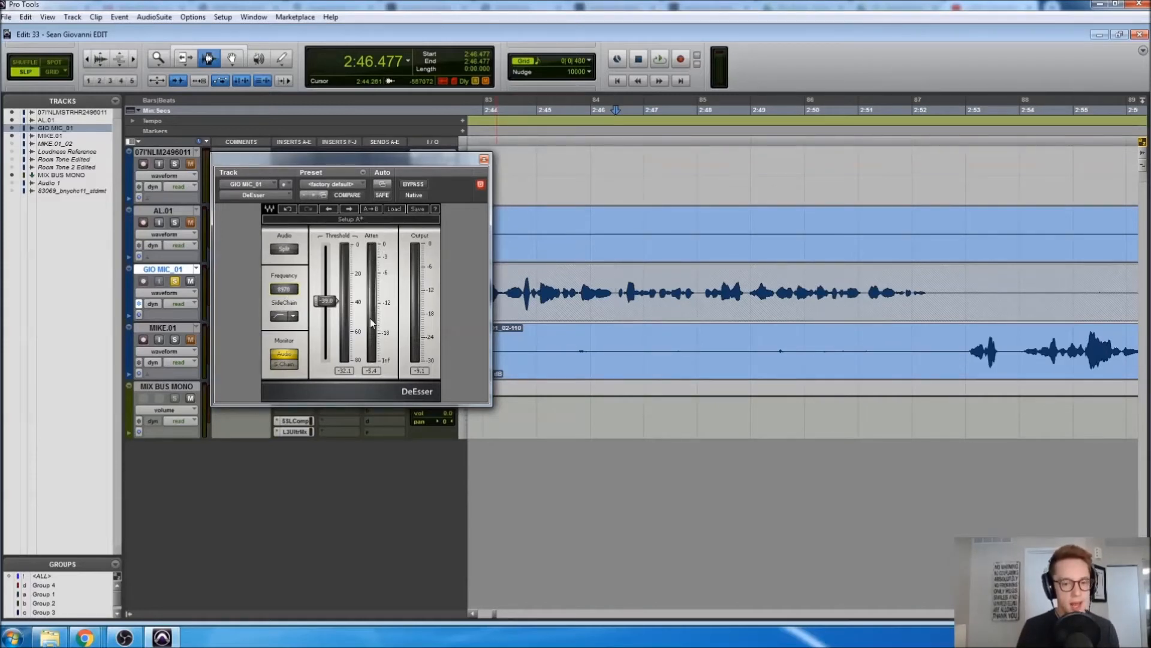
Lower the DeEsser threshold to about -41 while auditioning, then close the DeEsser
{"action": "key", "text": "space"}
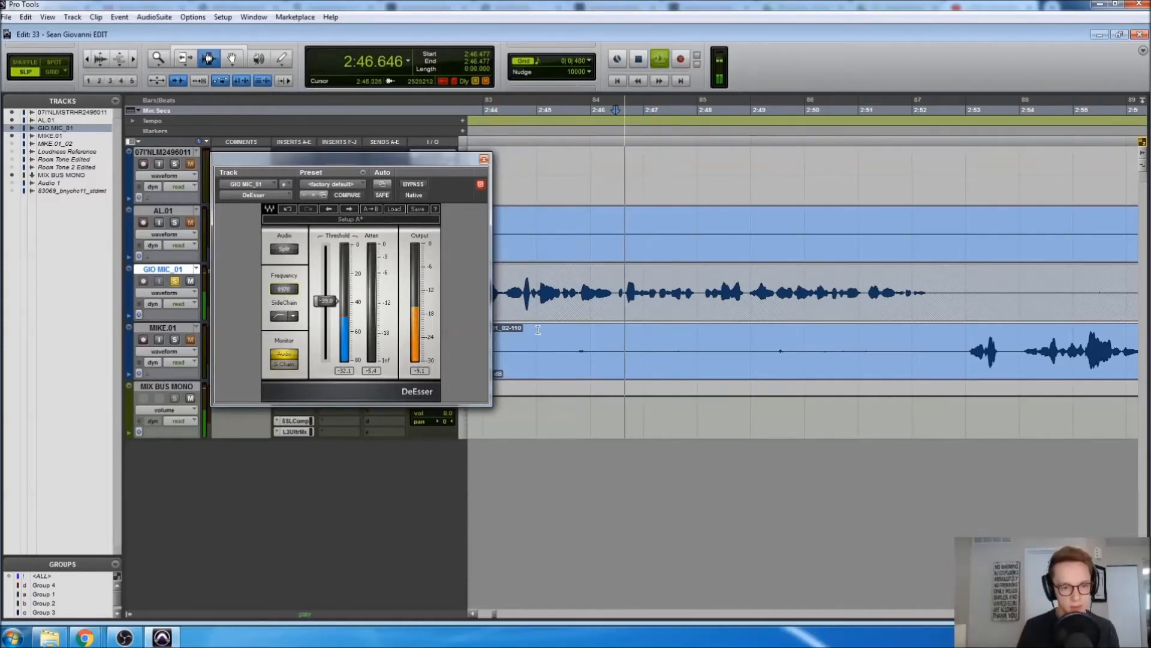
{"action": "key", "text": "space"}
{"action": "left_click_drag", "start_coordinate": [325, 300], "coordinate": [329, 308]}
{"action": "key", "text": "space"}
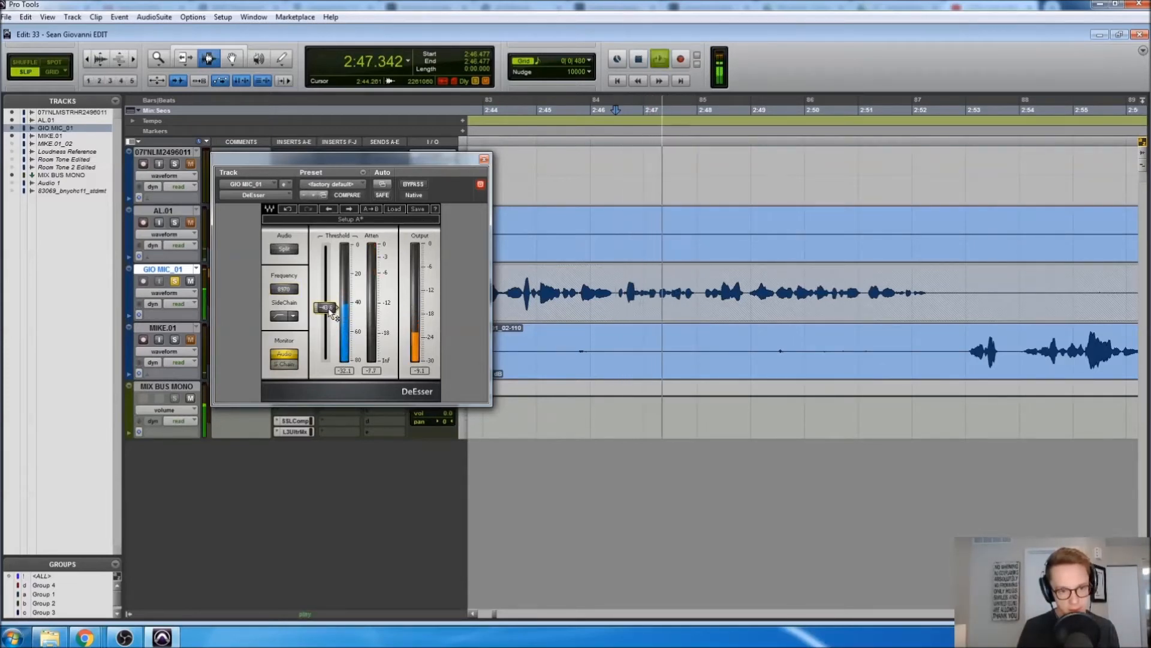
{"action": "key", "text": "space"}
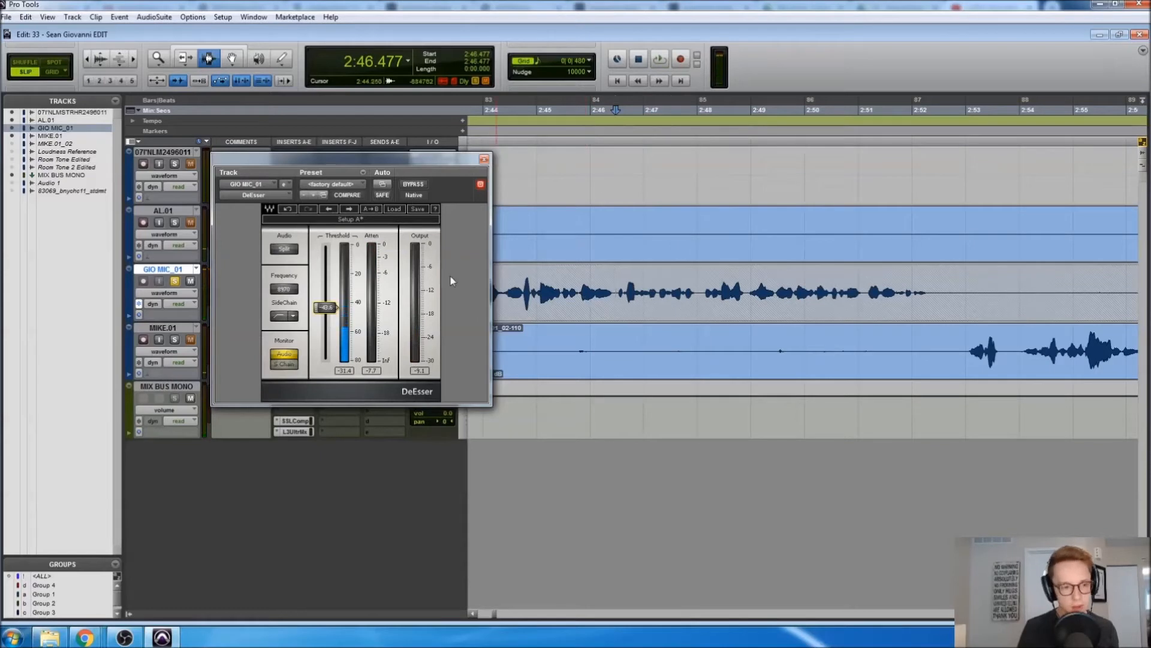
{"action": "left_click", "coordinate": [484, 159]}
{"action": "left_click", "coordinate": [340, 271]}
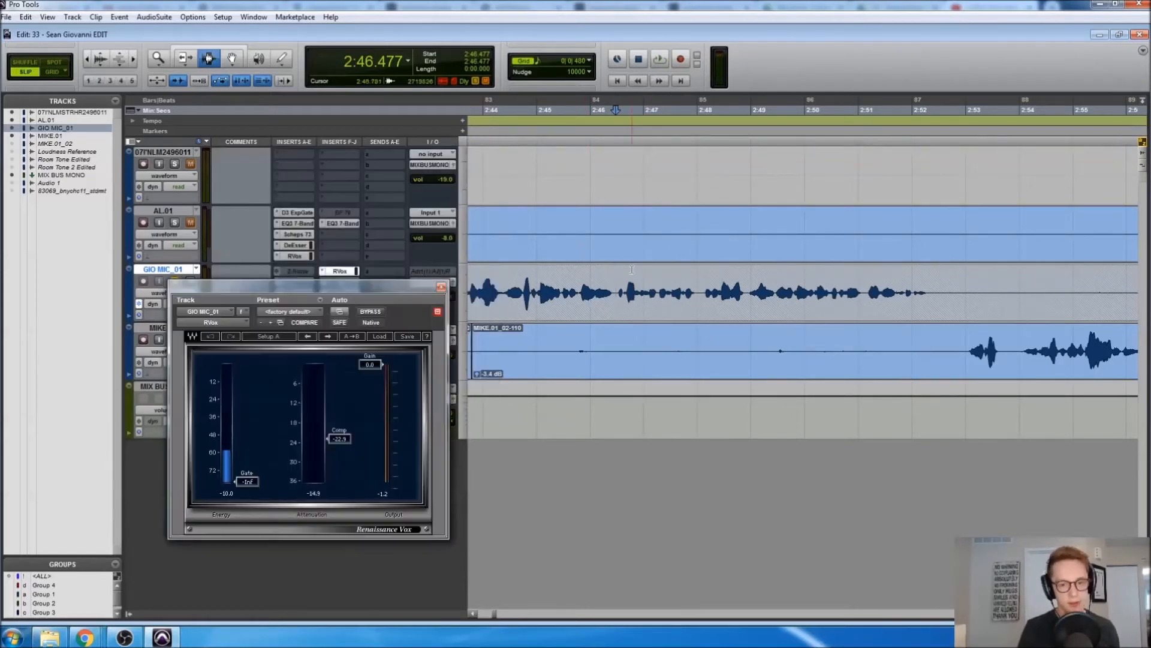
Play from 2:41.730 comparing the vocal with Renaissance Vox bypassed and active, then close it
{"action": "left_click_drag", "start_coordinate": [341, 300], "coordinate": [353, 363]}
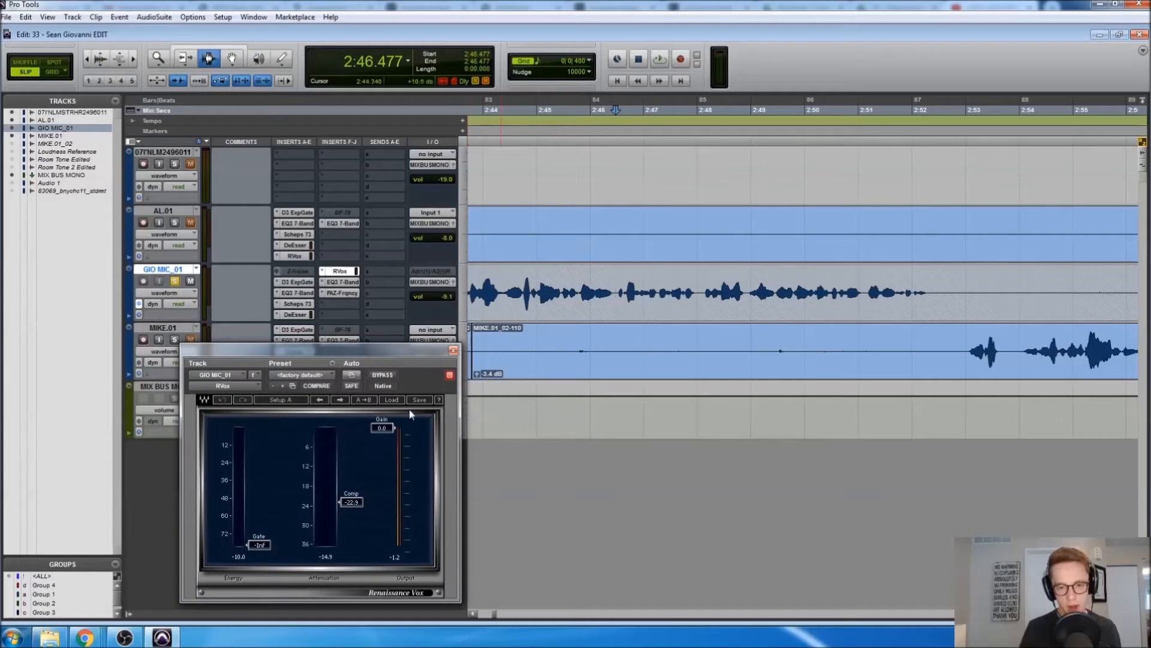
{"action": "left_click", "coordinate": [597, 298]}
{"action": "key", "text": "ctrl+bracketleft"}
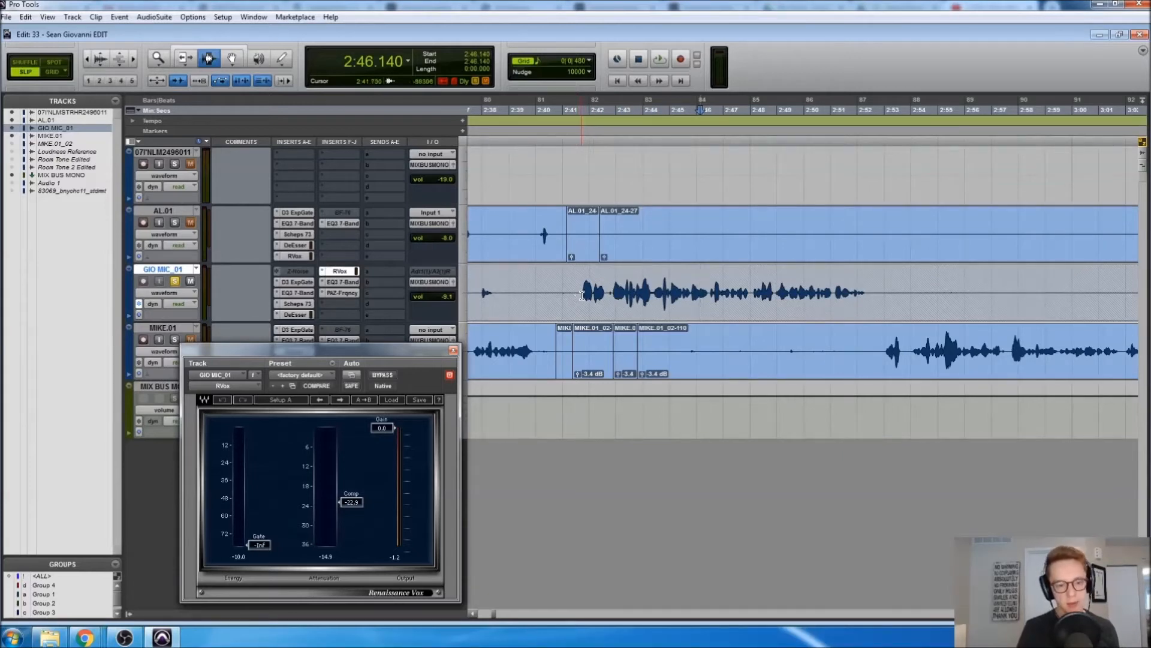
{"action": "left_click", "coordinate": [582, 295]}
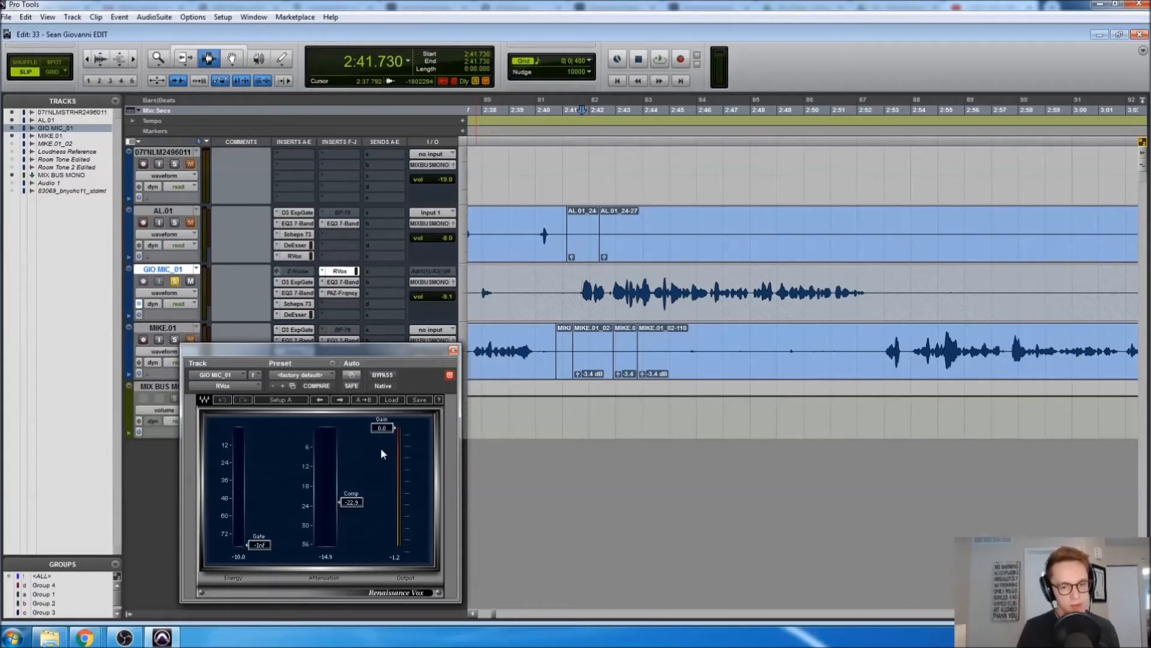
{"action": "key", "text": "space"}
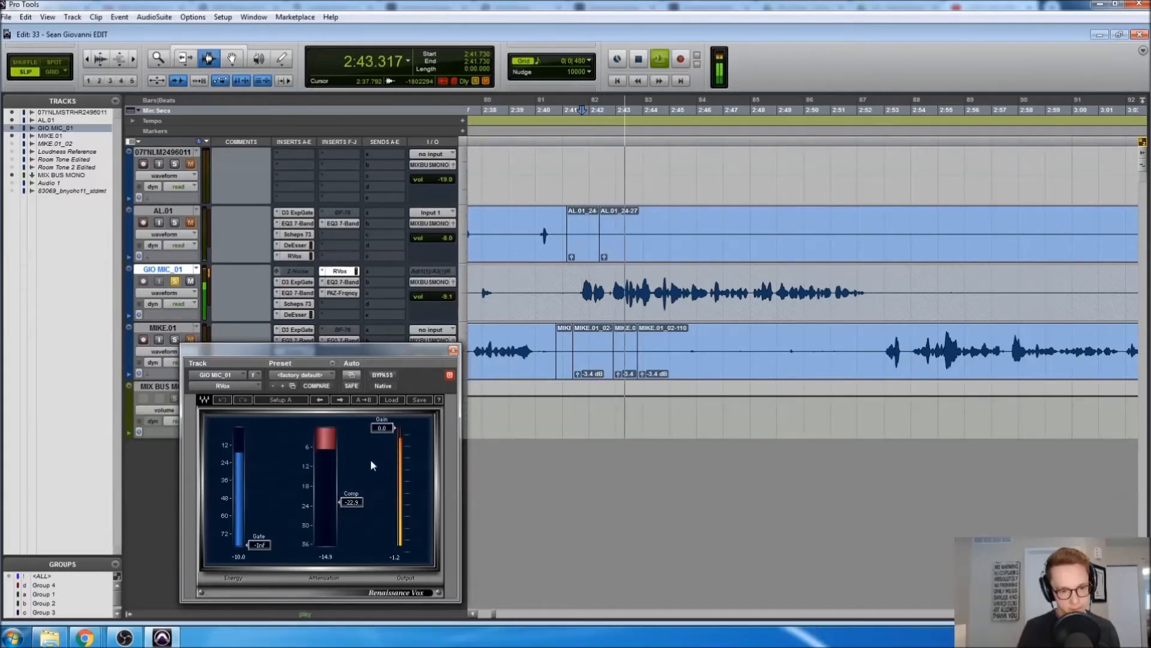
{"action": "left_click", "coordinate": [382, 375]}
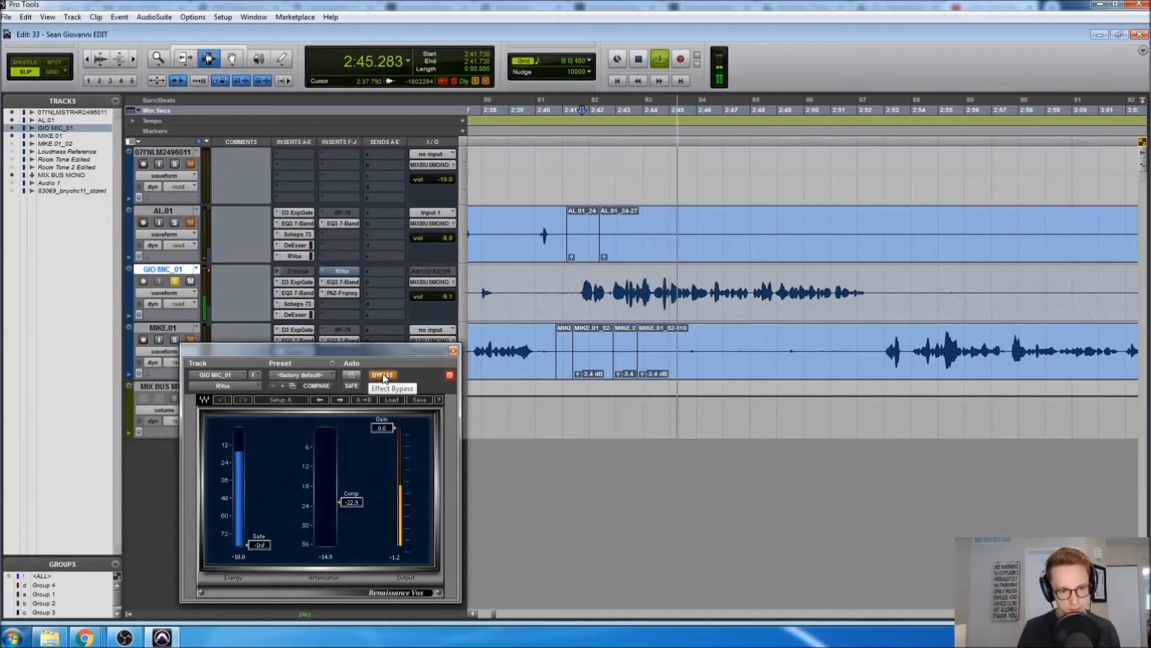
{"action": "left_click", "coordinate": [383, 374]}
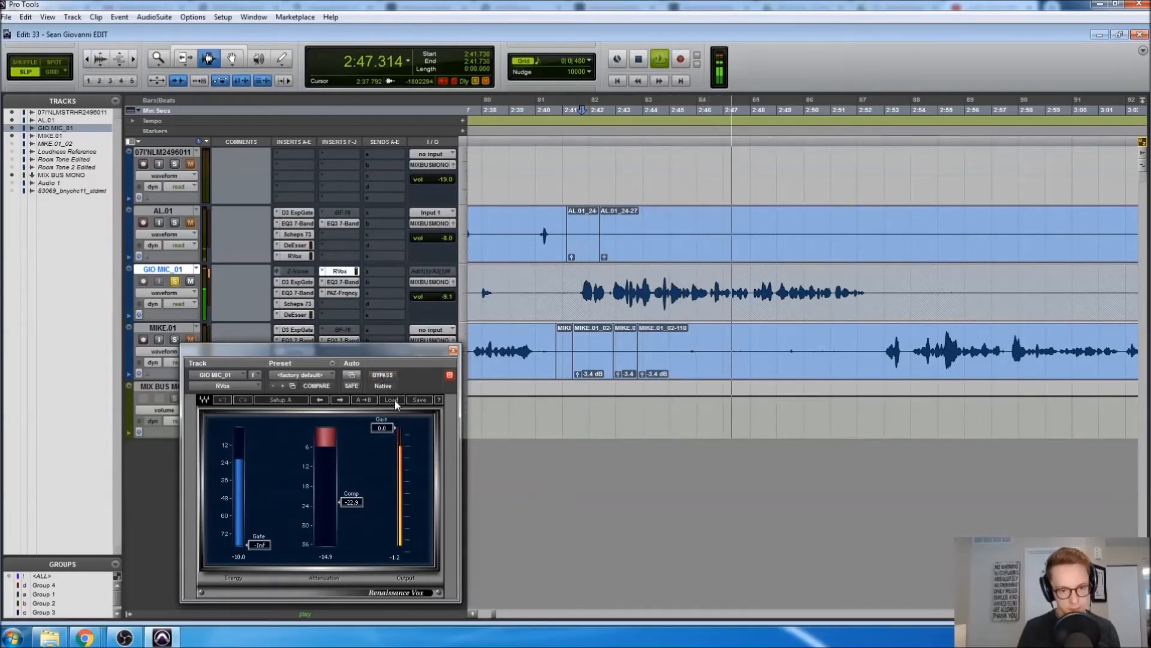
{"action": "key", "text": "space"}
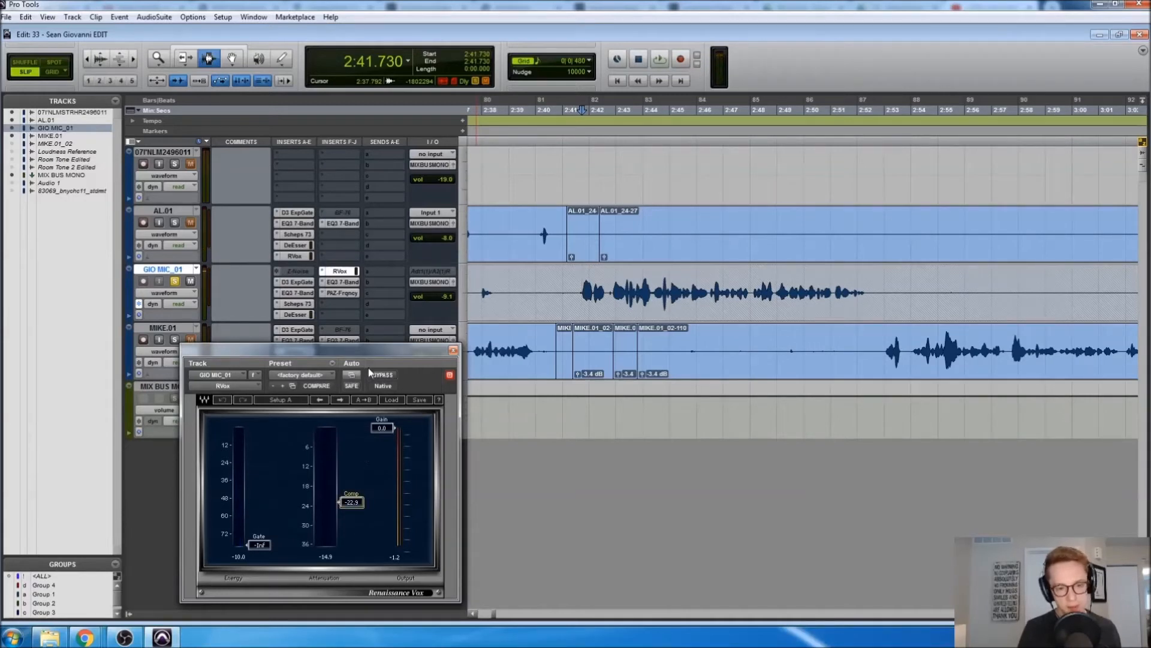
{"action": "left_click", "coordinate": [462, 373]}
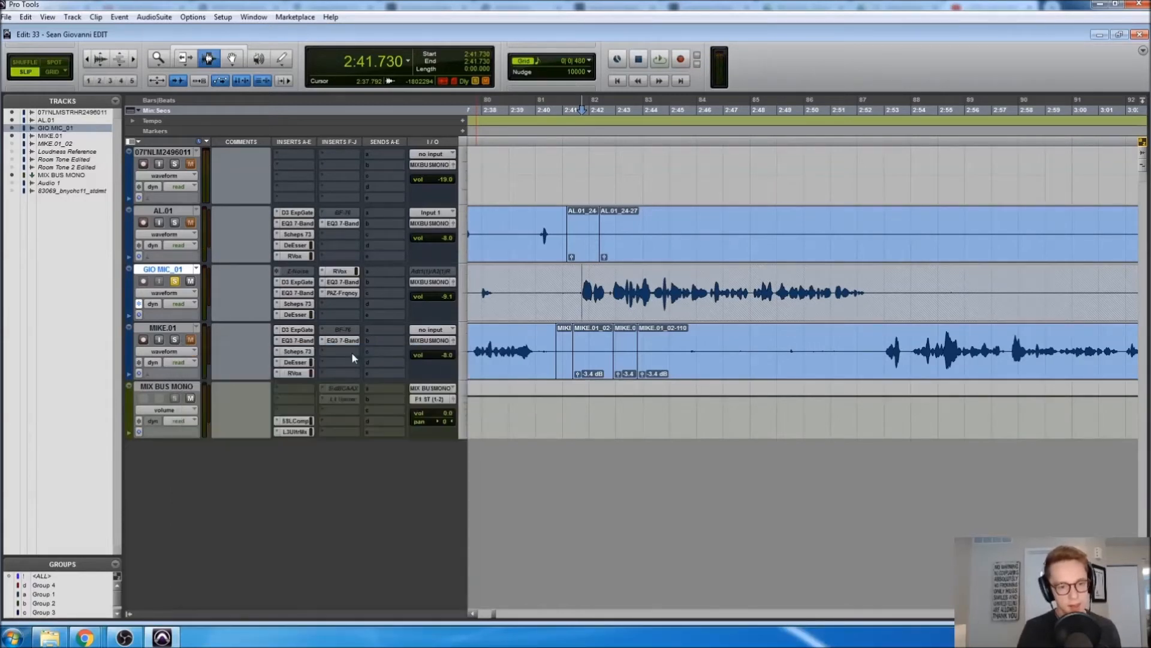
{"action": "left_click", "coordinate": [339, 286]}
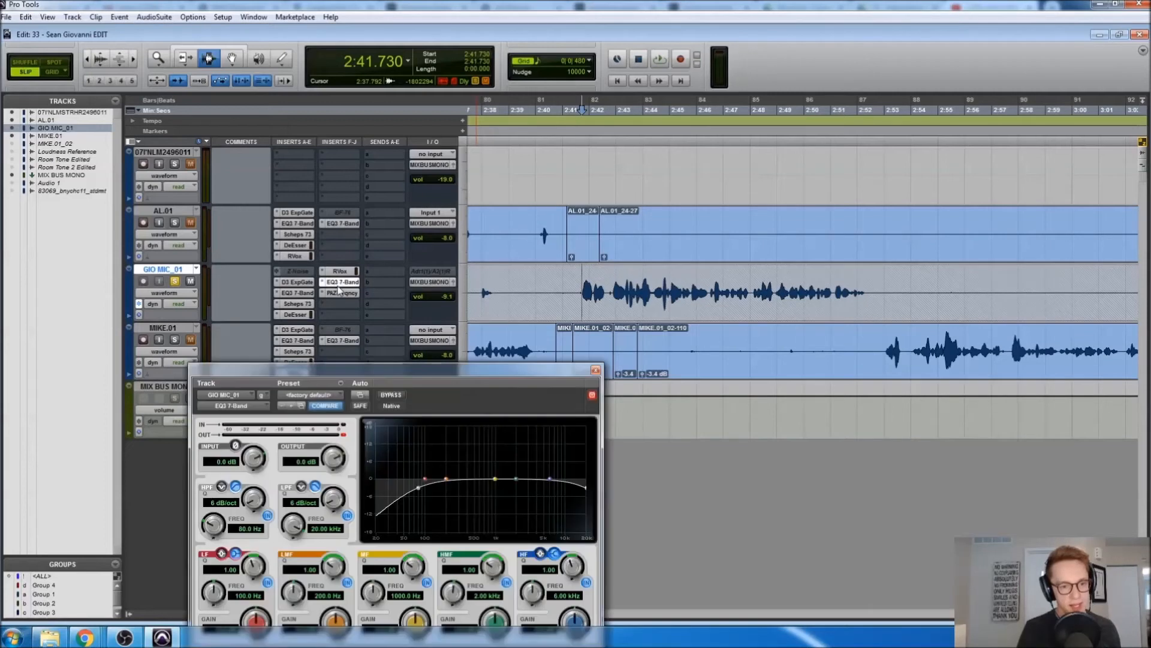
Close the second EQ3, set the PAZ Frequency insert to no insert, and reopen the first EQ3 7-Band
{"action": "left_click_drag", "start_coordinate": [388, 365], "coordinate": [380, 310]}
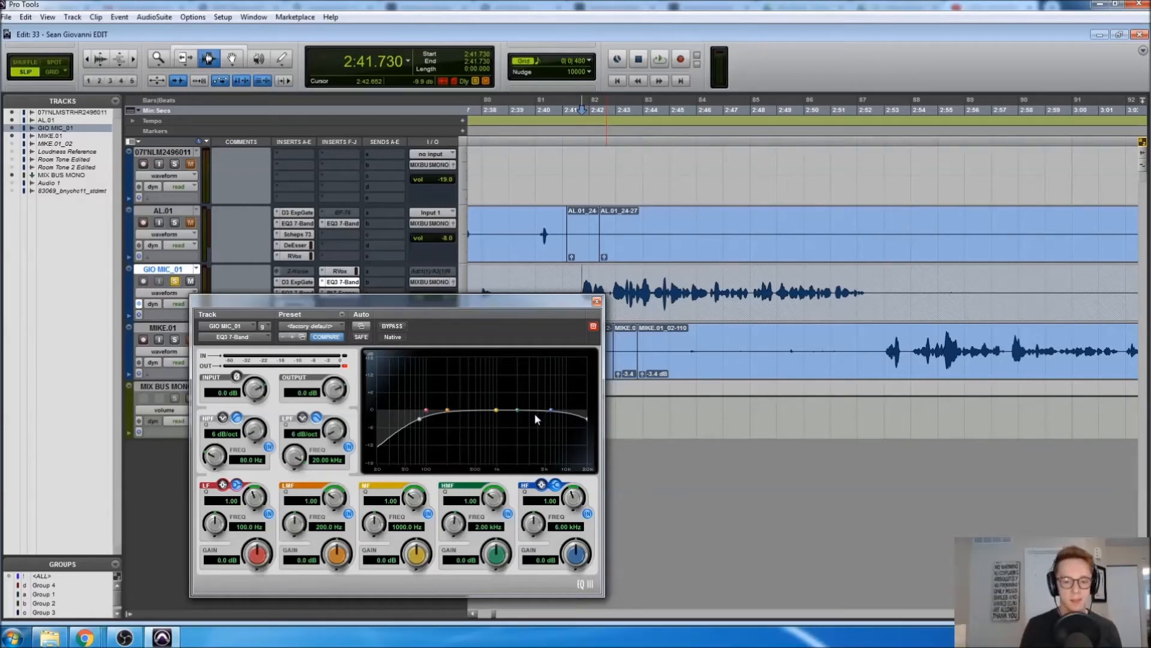
{"action": "left_click", "coordinate": [597, 301]}
{"action": "left_click", "coordinate": [634, 295]}
{"action": "left_click", "coordinate": [321, 296]}
{"action": "left_click", "coordinate": [339, 293]}
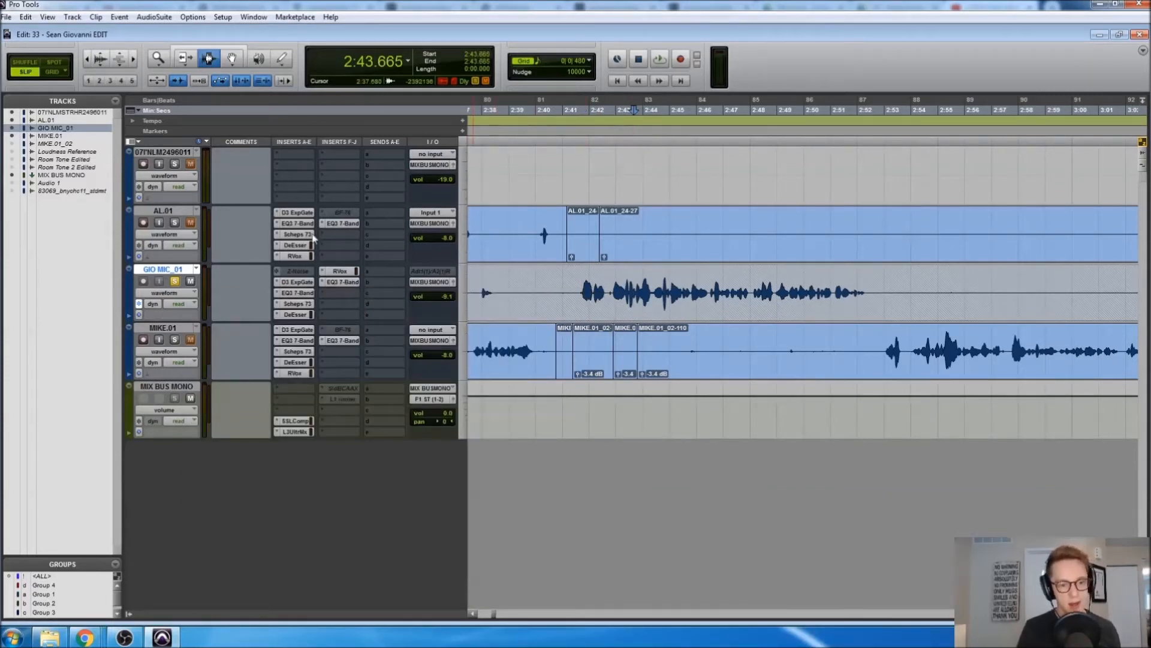
{"action": "left_click", "coordinate": [294, 293]}
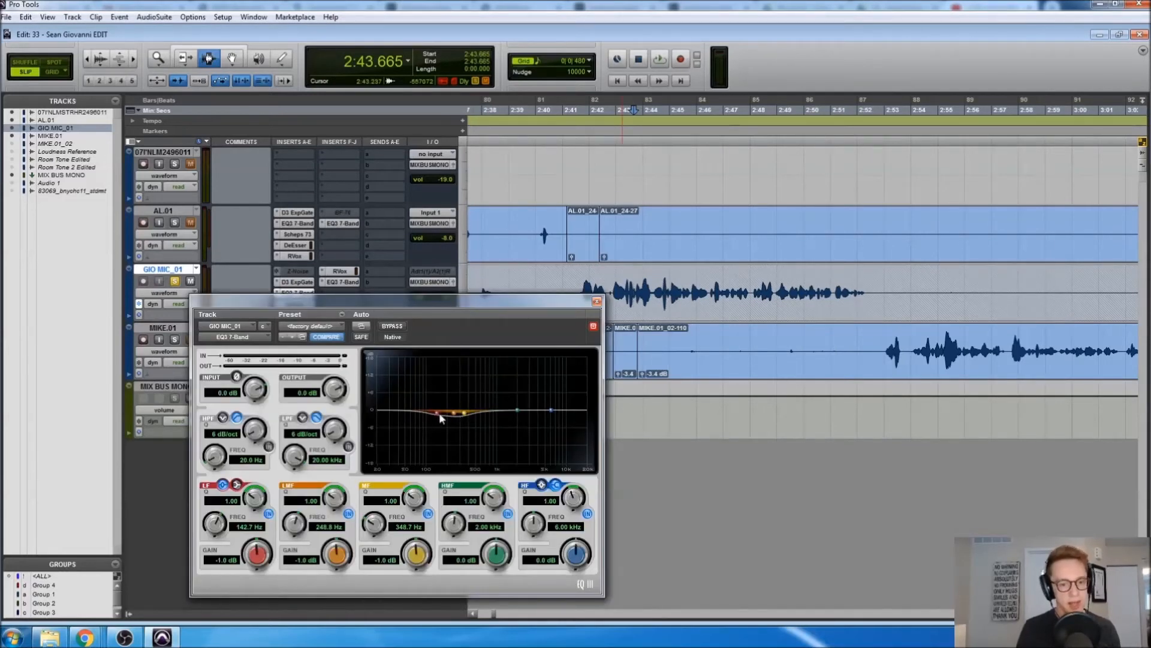
{"action": "left_click_drag", "start_coordinate": [347, 321], "coordinate": [425, 380]}
Check then close the DeEsser and Renaissance Vox windows, select AL.01 at 2:39.547 and zoom out
{"action": "left_click", "coordinate": [297, 315]}
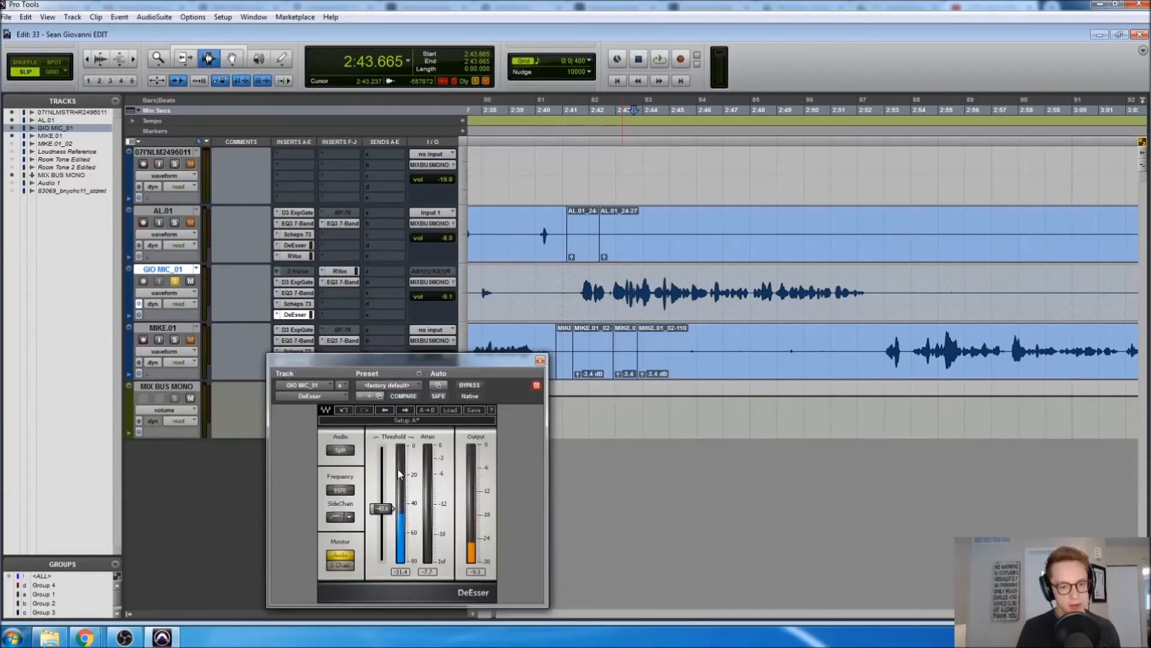
{"action": "left_click_drag", "start_coordinate": [462, 359], "coordinate": [531, 330]}
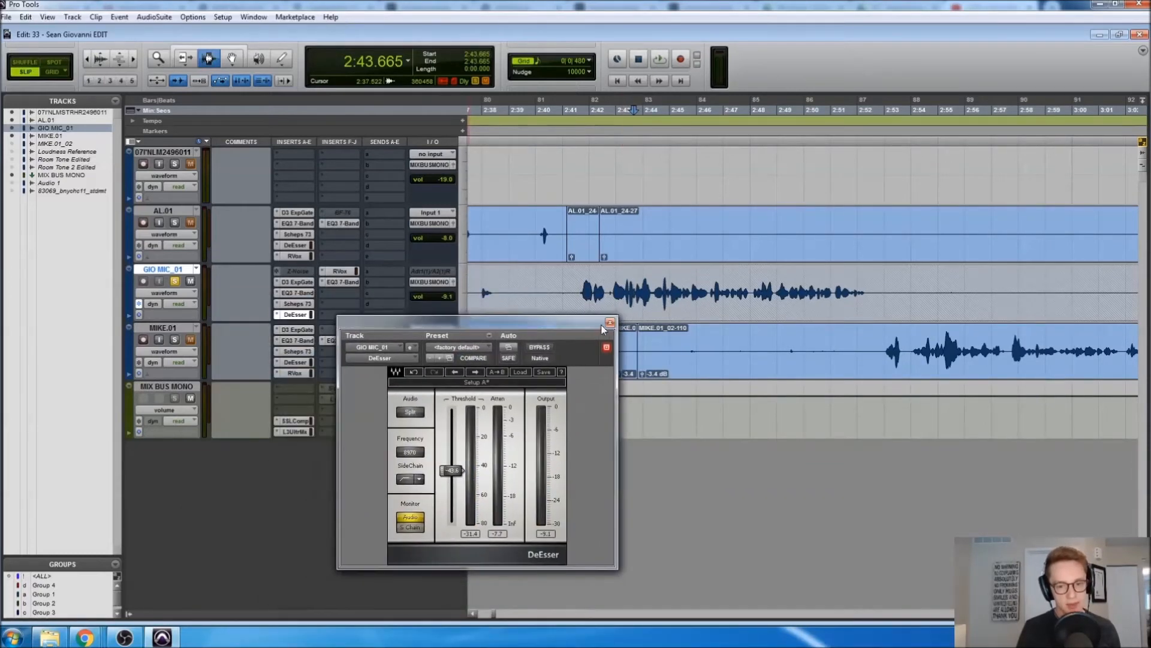
{"action": "left_click", "coordinate": [609, 331]}
{"action": "left_click", "coordinate": [333, 273]}
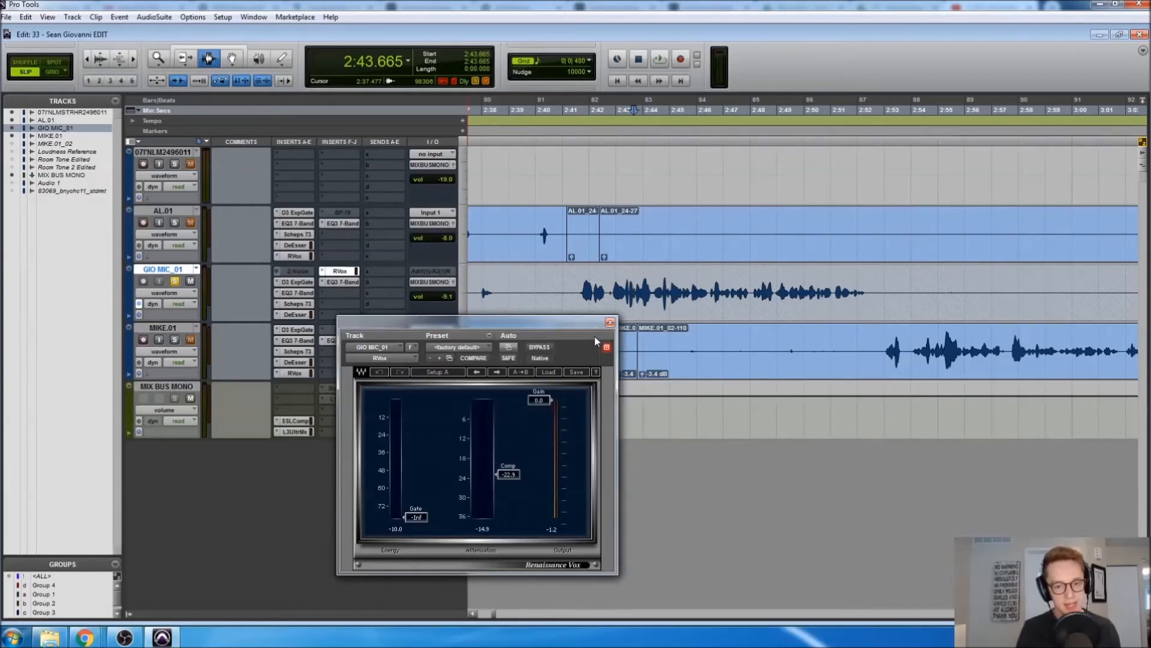
{"action": "left_click", "coordinate": [610, 323]}
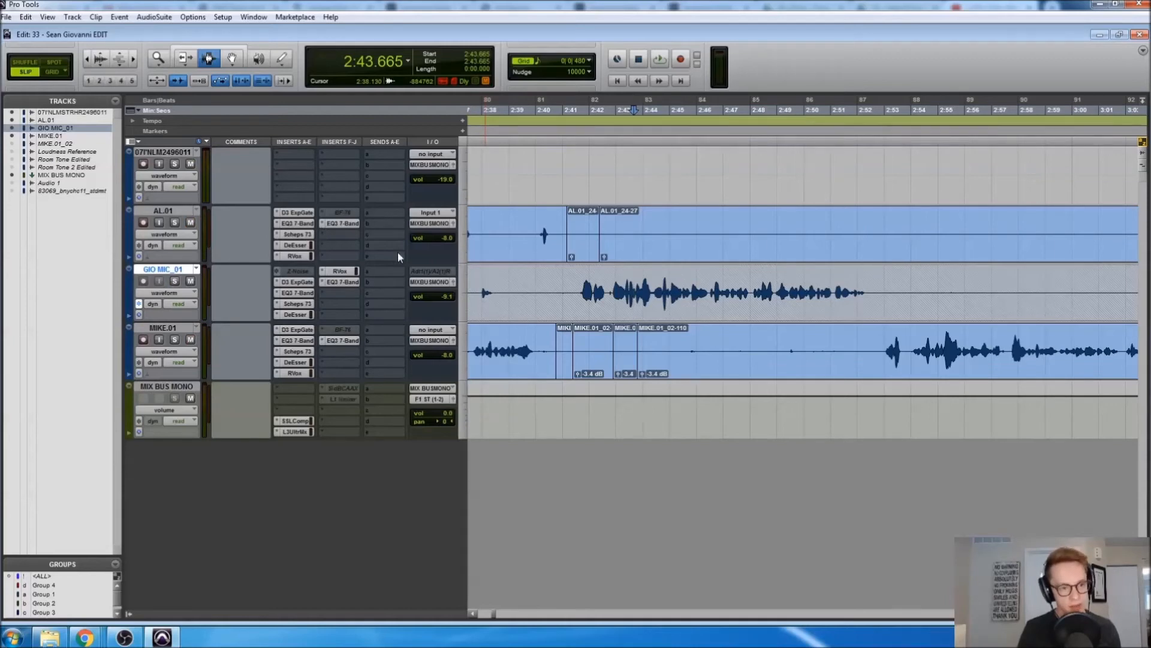
{"action": "left_click", "coordinate": [525, 245]}
{"action": "key", "text": "ctrl+bracketleft"}
{"action": "key", "text": "ctrl+bracketleft"}
{"action": "key", "text": "ctrl+bracketleft"}
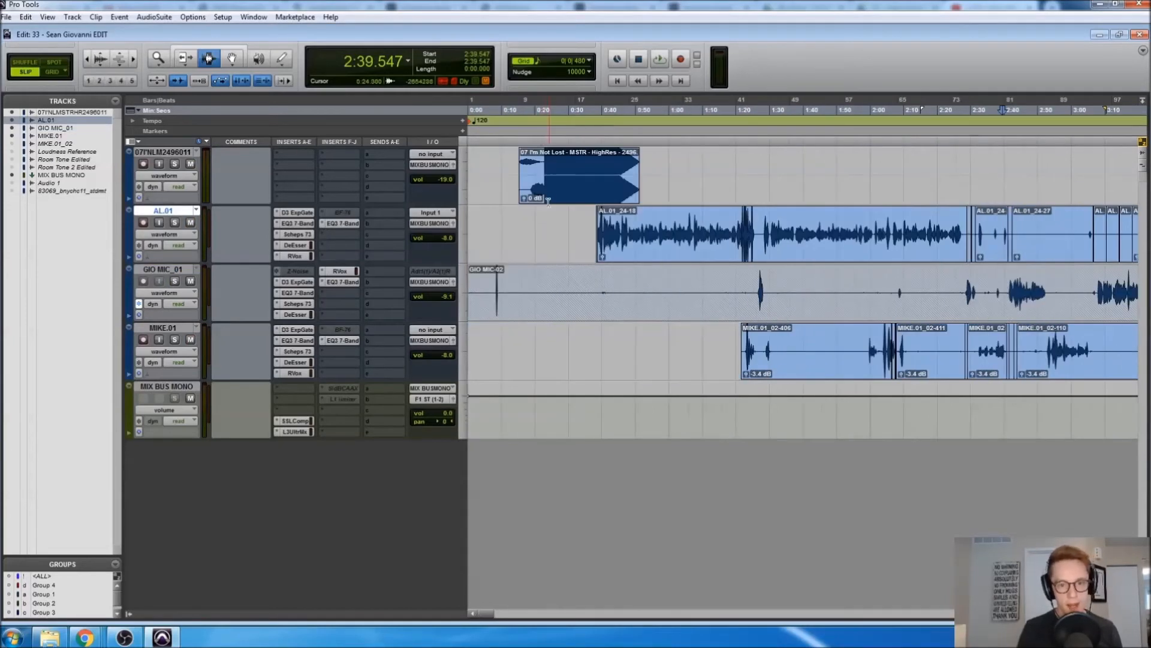
Zoom out over the session, select MIX BUS MONO and bring its SSLComp window fully into view
{"action": "left_click_drag", "start_coordinate": [544, 180], "coordinate": [630, 180]}
{"action": "key", "text": "ctrl+bracketleft"}
{"action": "key", "text": "ctrl+bracketleft"}
{"action": "key", "text": "ctrl+bracketleft"}
{"action": "key", "text": "ctrl+bracketleft"}
{"action": "key", "text": "ctrl+bracketleft"}
{"action": "key", "text": "ctrl+bracketleft"}
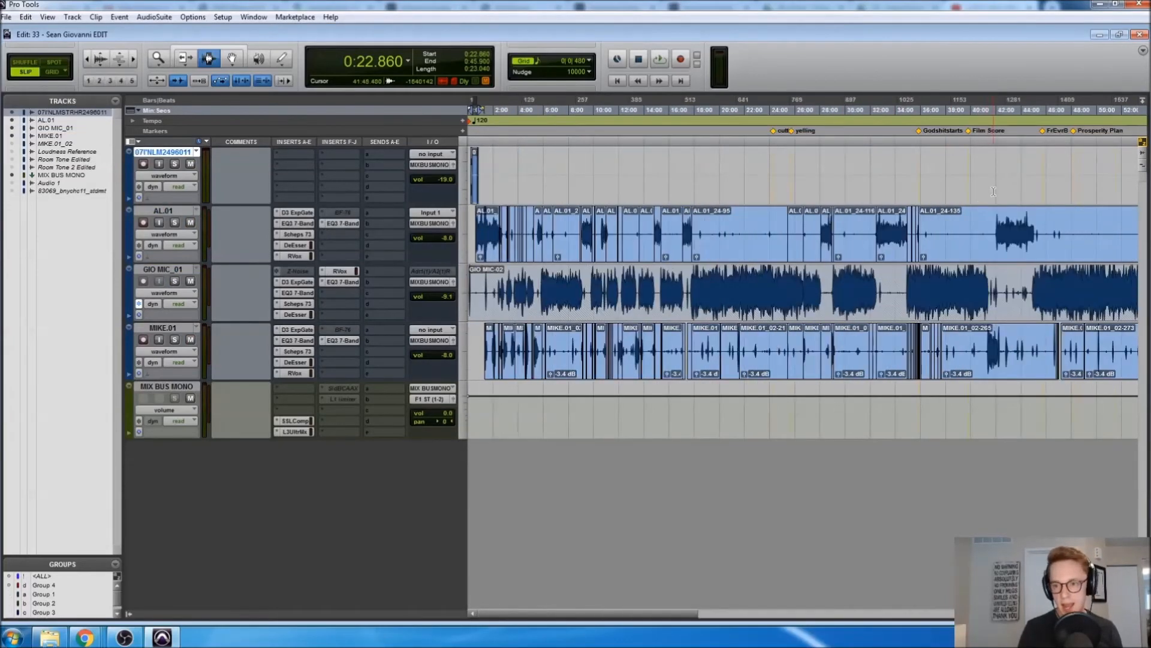
{"action": "left_click_drag", "start_coordinate": [817, 174], "coordinate": [852, 174]}
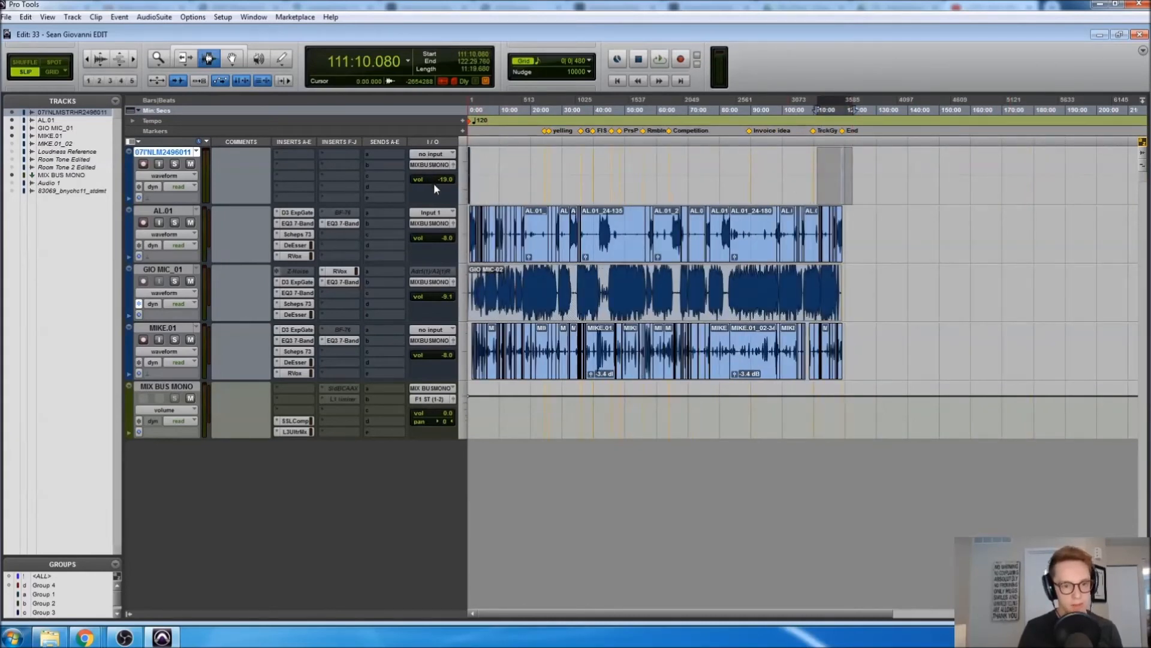
{"action": "left_click", "coordinate": [489, 332]}
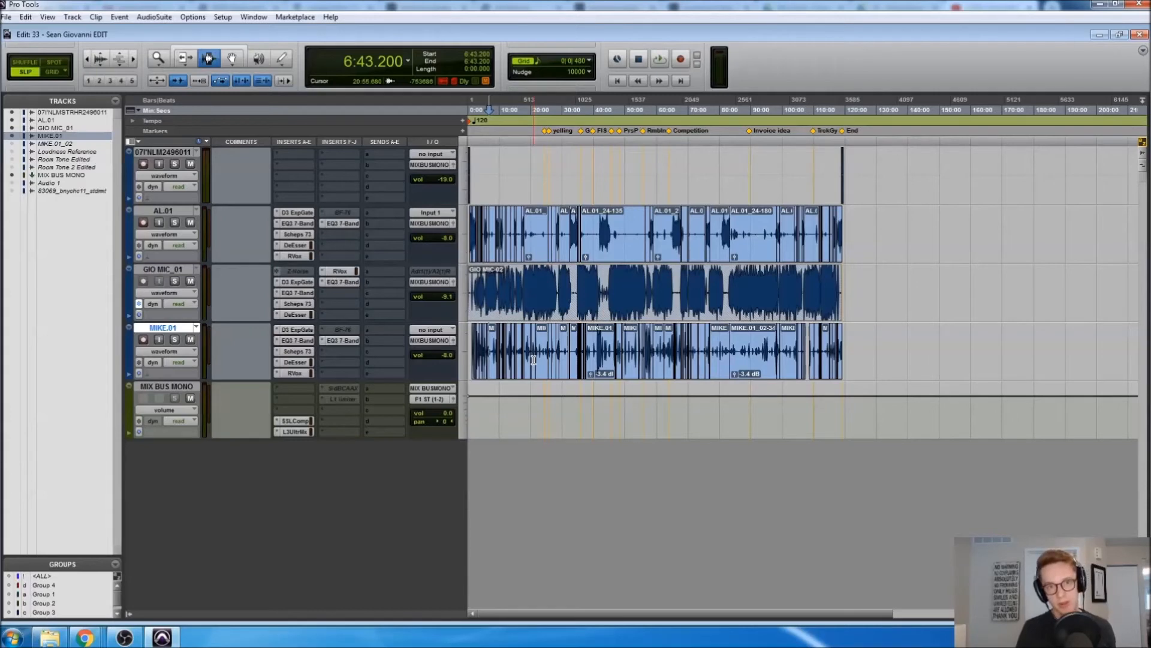
{"action": "left_click", "coordinate": [513, 413]}
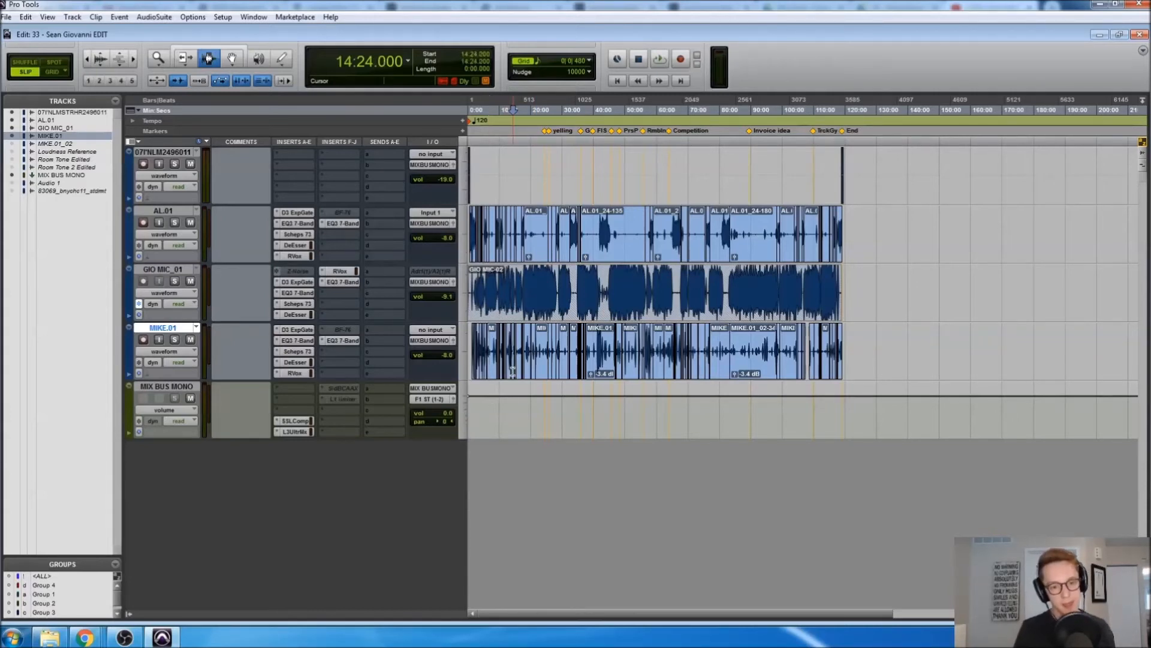
{"action": "left_click", "coordinate": [298, 420]}
{"action": "left_click_drag", "start_coordinate": [447, 324], "coordinate": [946, 108]}
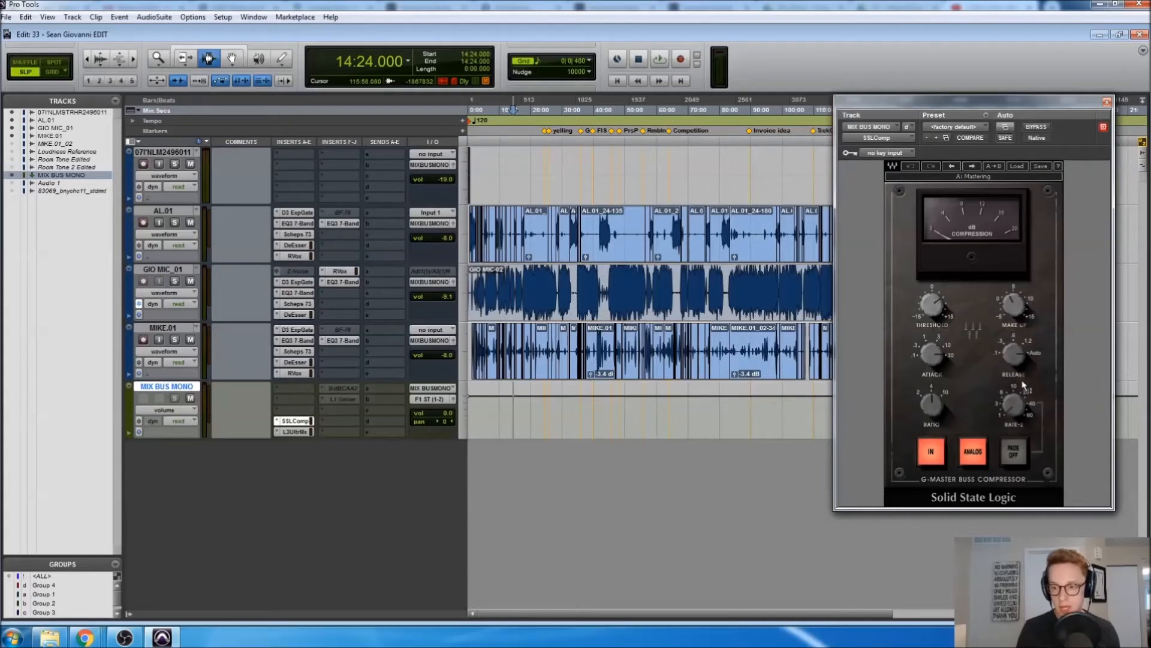
Play GIO MIC_01 from 5:49.920 through the bus compressor, then open the mix bus L3 Ultramaximizer
{"action": "mouse_move", "coordinate": [1018, 359]}
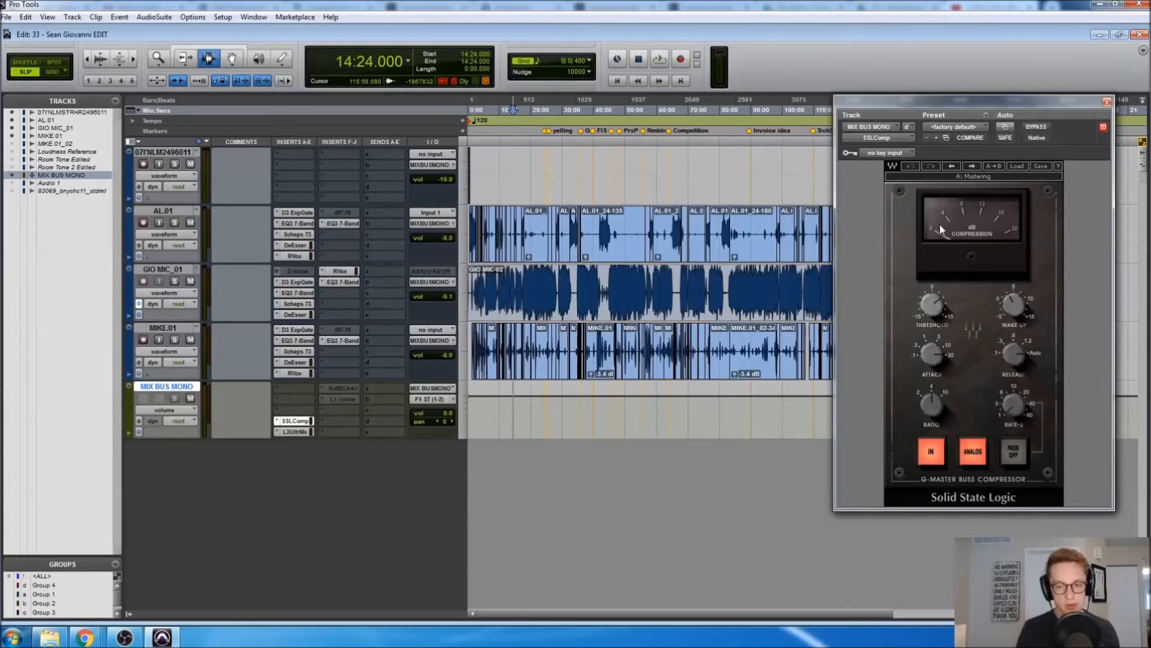
{"action": "left_click", "coordinate": [483, 292]}
{"action": "scroll", "coordinate": [564, 295], "scroll_direction": "up", "scroll_amount": 4}
{"action": "left_click", "coordinate": [616, 295]}
{"action": "key", "text": "space"}
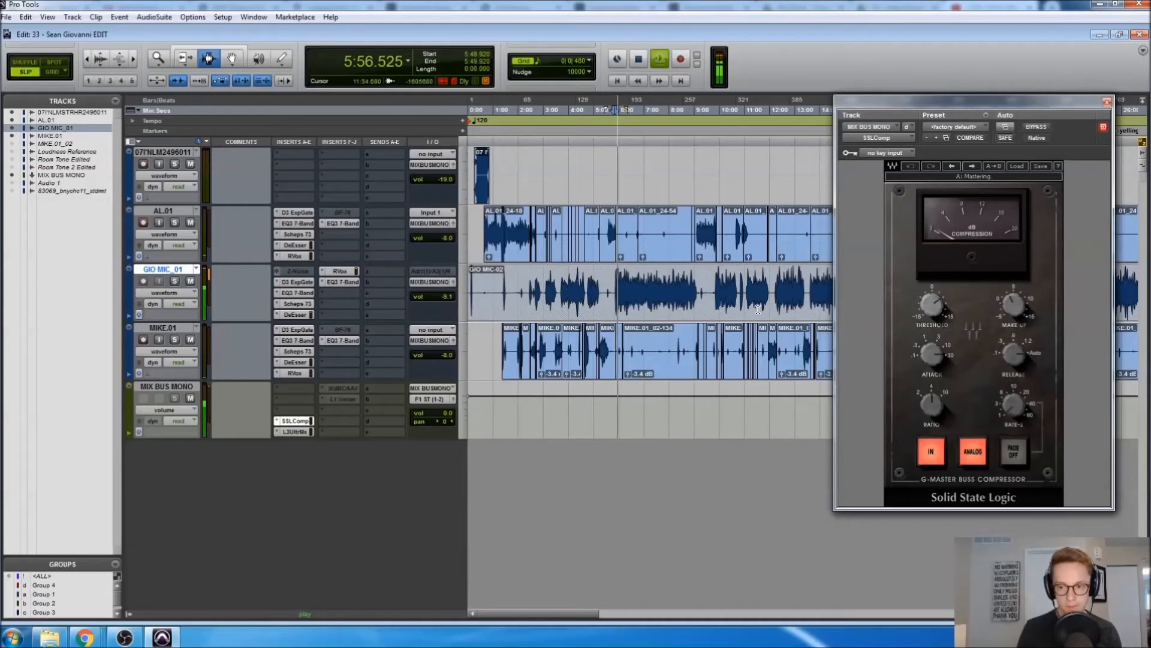
{"action": "key", "text": "space"}
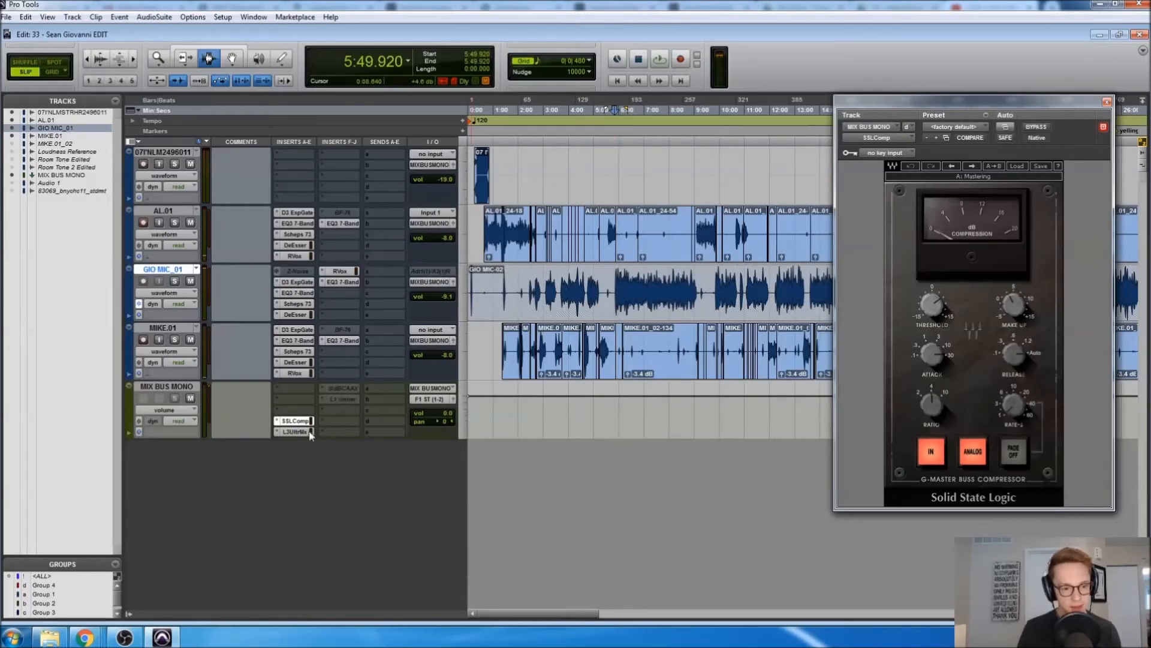
{"action": "left_click", "coordinate": [303, 432]}
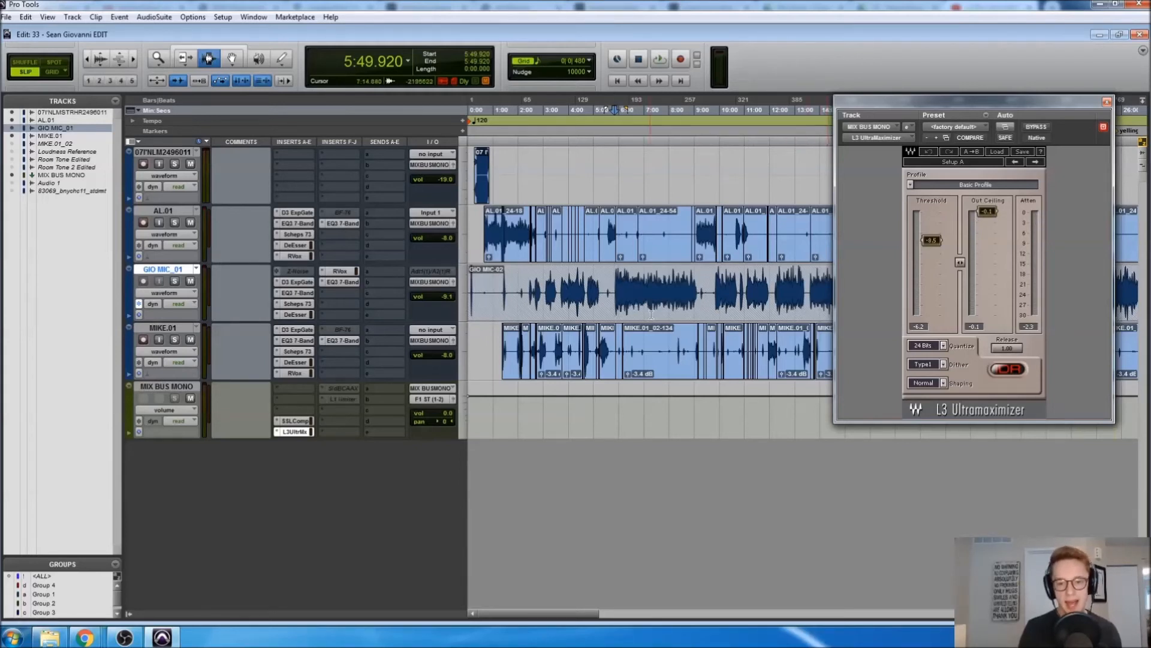
Zoom in and play from 5:51.360 through the limiter, then close the L3 Ultramaximizer window
{"action": "left_click", "coordinate": [623, 292]}
{"action": "key", "text": "ctrl+]"}
{"action": "key", "text": "ctrl+]"}
{"action": "key", "text": "ctrl+]"}
{"action": "key", "text": "space"}
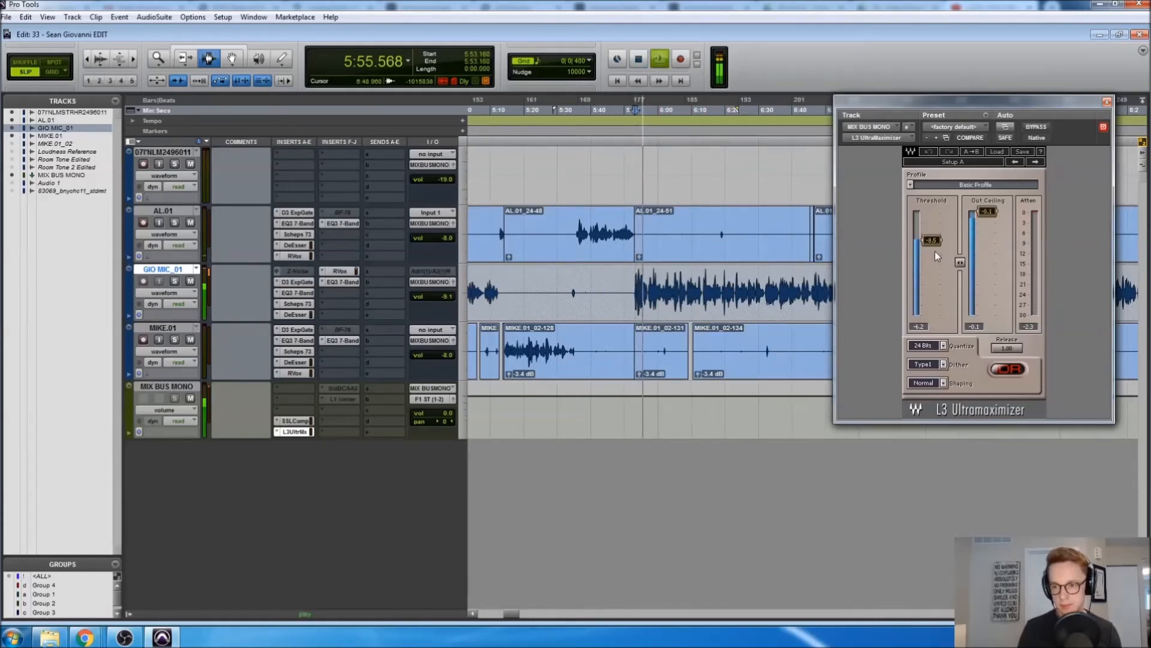
{"action": "key", "text": "space"}
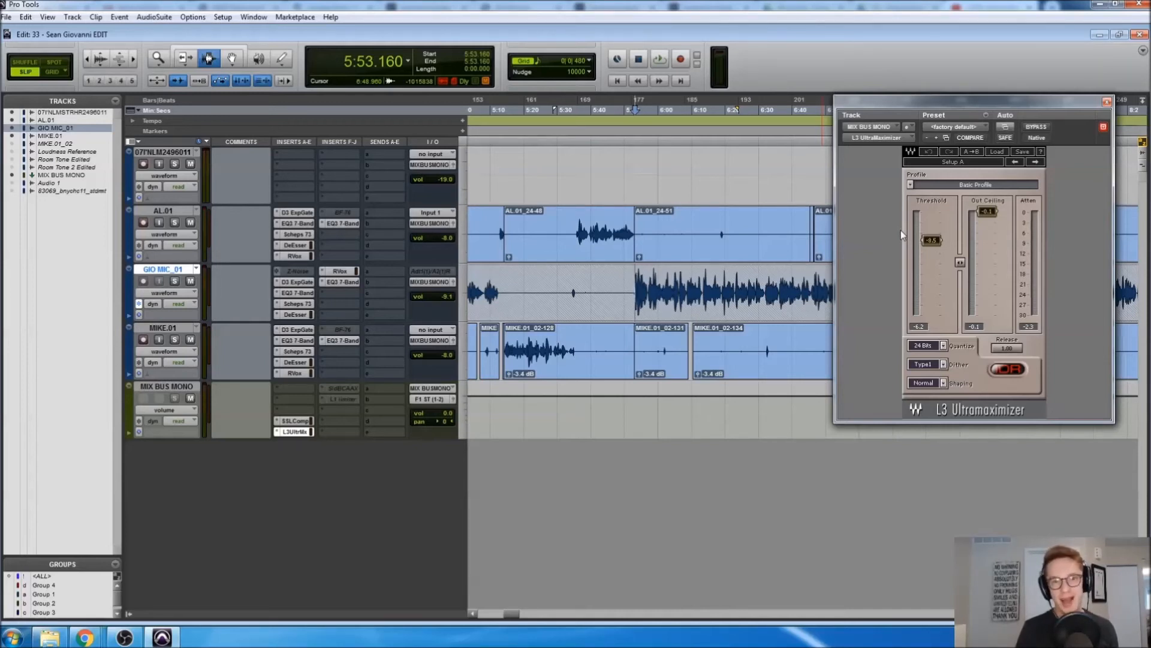
{"action": "left_click", "coordinate": [1107, 102]}
Zoom out across the session and place the edit point on GIO MIC_01 at 1:24.960
{"action": "left_click", "coordinate": [513, 390]}
{"action": "key", "text": "ctrl+bracketleft"}
{"action": "key", "text": "ctrl+bracketleft"}
{"action": "key", "text": "ctrl+bracketleft"}
{"action": "key", "text": "ctrl+bracketleft"}
{"action": "key", "text": "ctrl+bracketleft"}
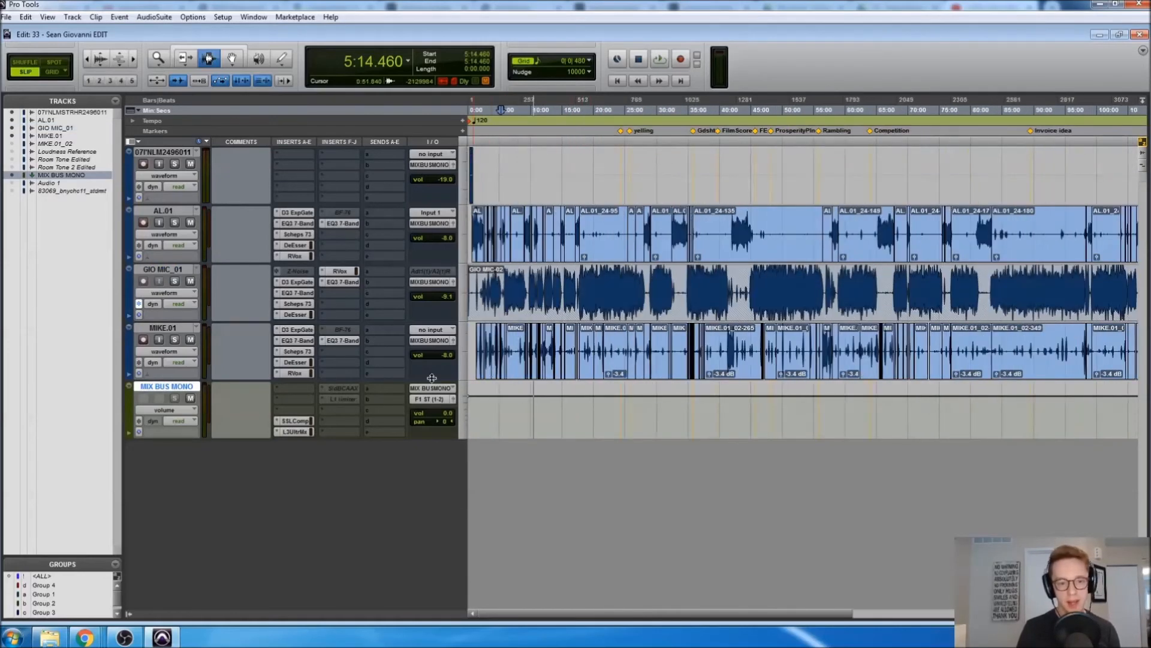
{"action": "left_click", "coordinate": [448, 355]}
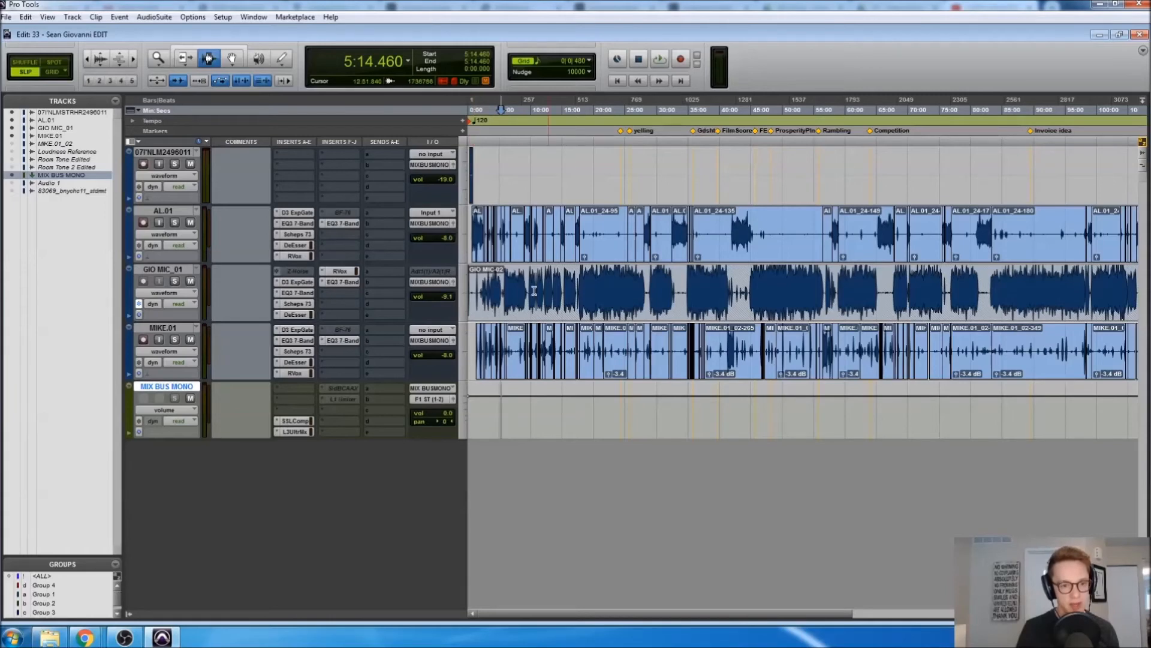
{"action": "left_click", "coordinate": [605, 247]}
{"action": "key", "text": "r"}
{"action": "key", "text": "r"}
{"action": "key", "text": "r"}
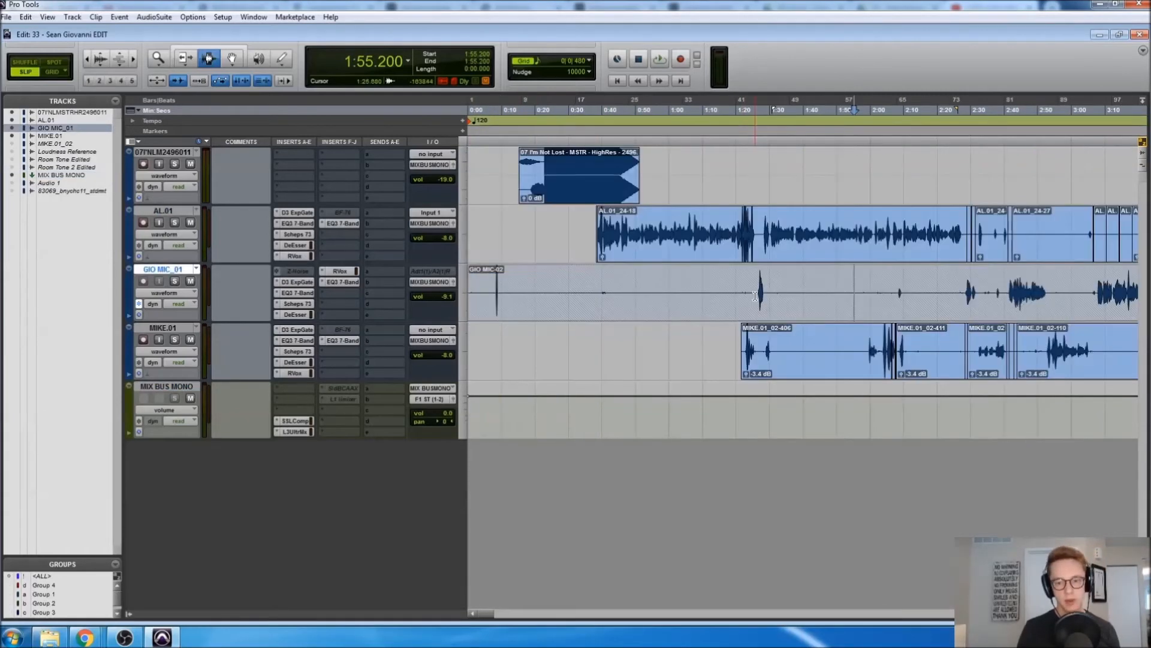
{"action": "left_click", "coordinate": [750, 296]}
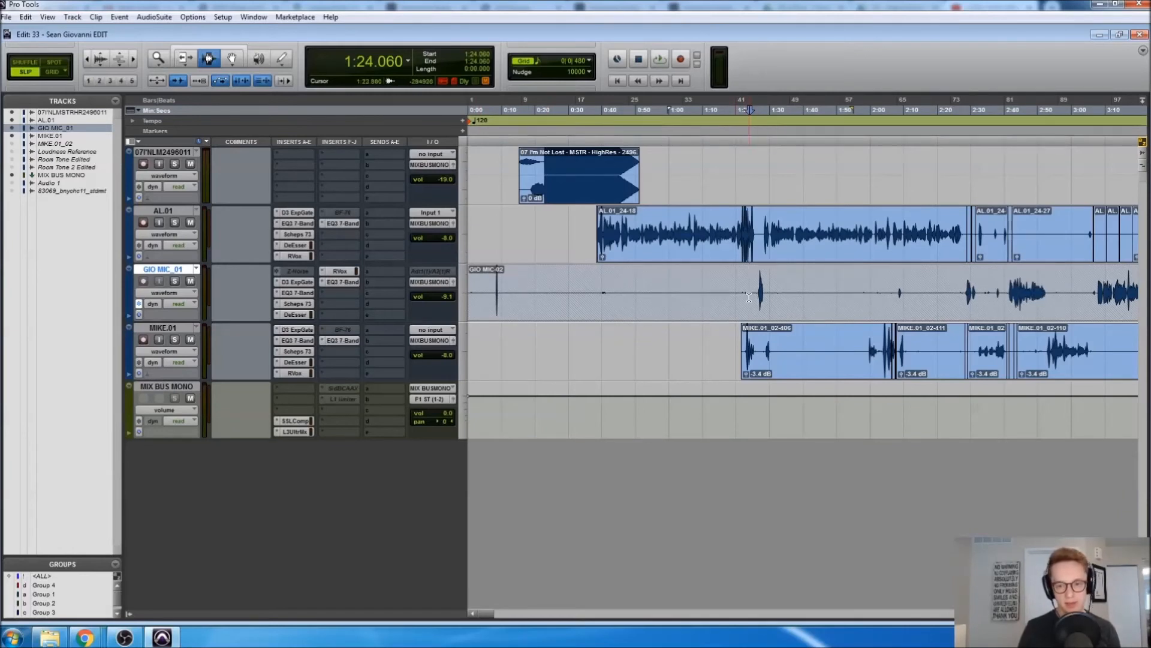
{"action": "left_click", "coordinate": [754, 291]}
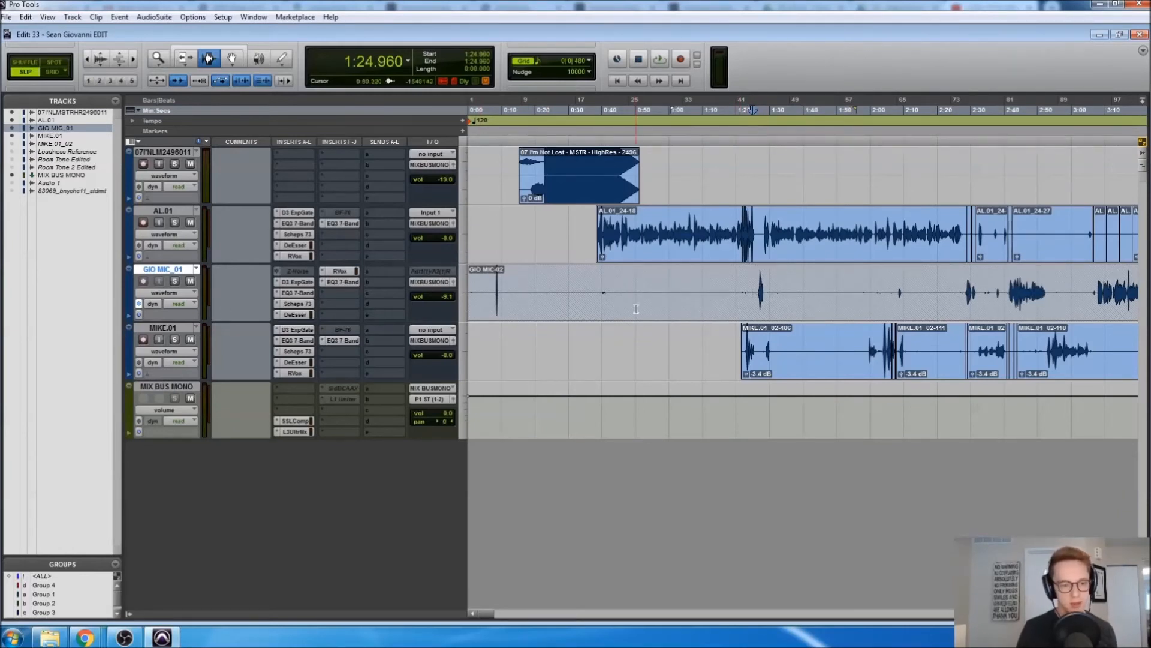
Unfreeze GIO MIC_01, trim its clip start to the edit point, and refreeze it through its inserts
{"action": "right_click", "coordinate": [166, 273]}
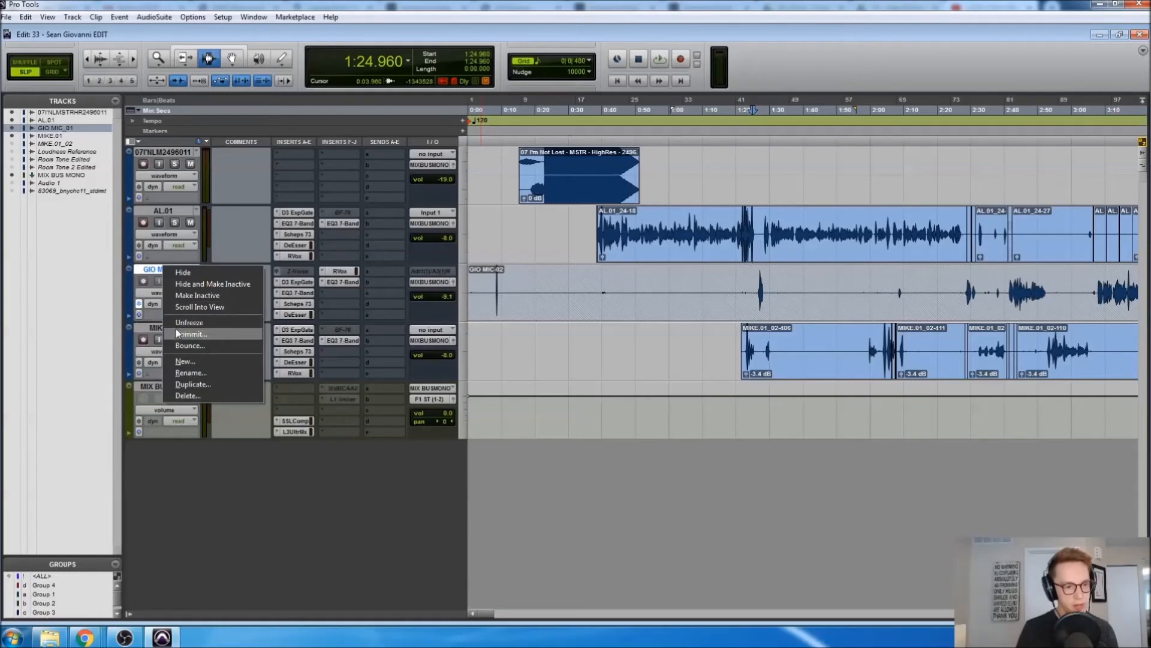
{"action": "left_click", "coordinate": [183, 322]}
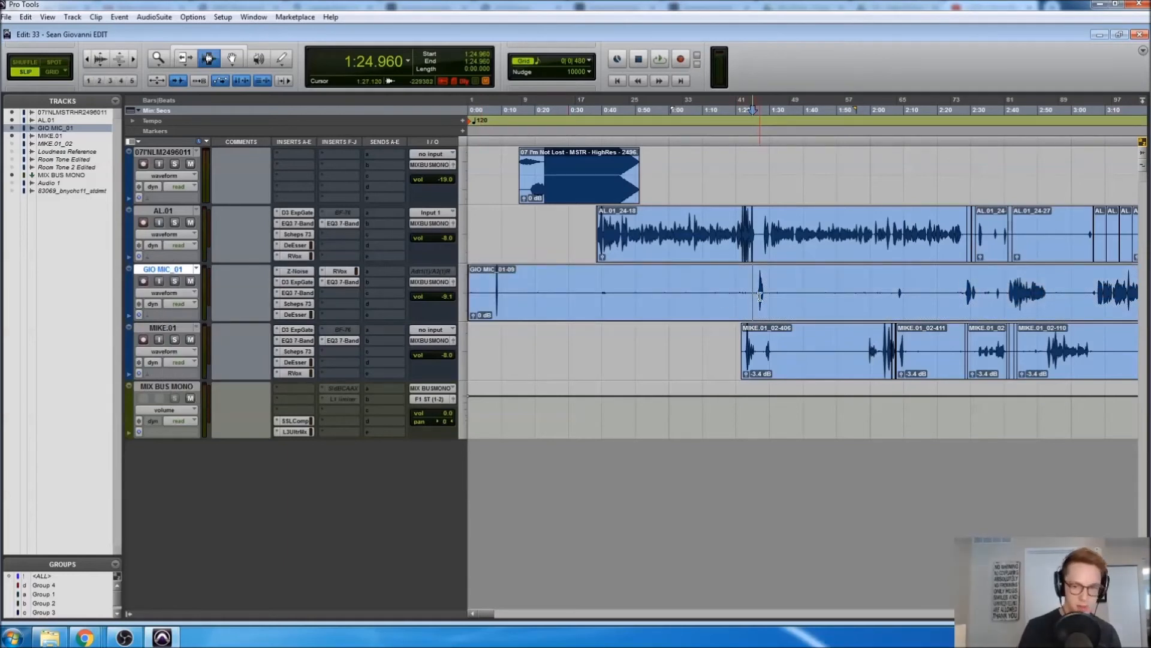
{"action": "key", "text": "a"}
{"action": "left_click", "coordinate": [756, 293]}
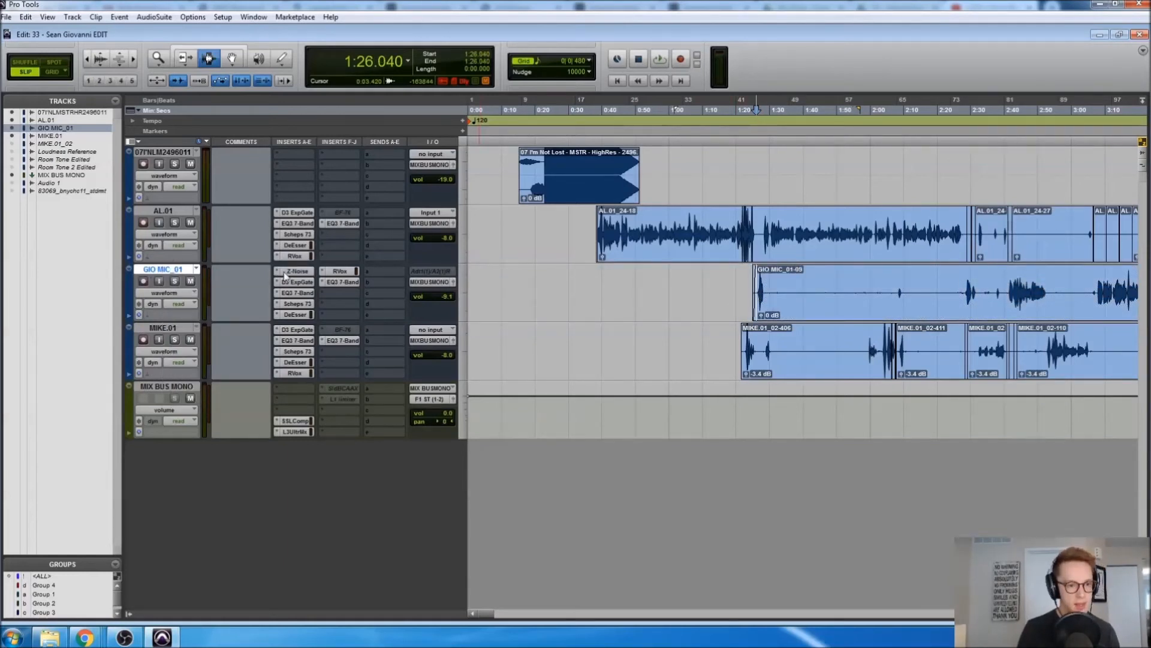
{"action": "right_click", "coordinate": [287, 272]}
{"action": "left_click", "coordinate": [307, 308]}
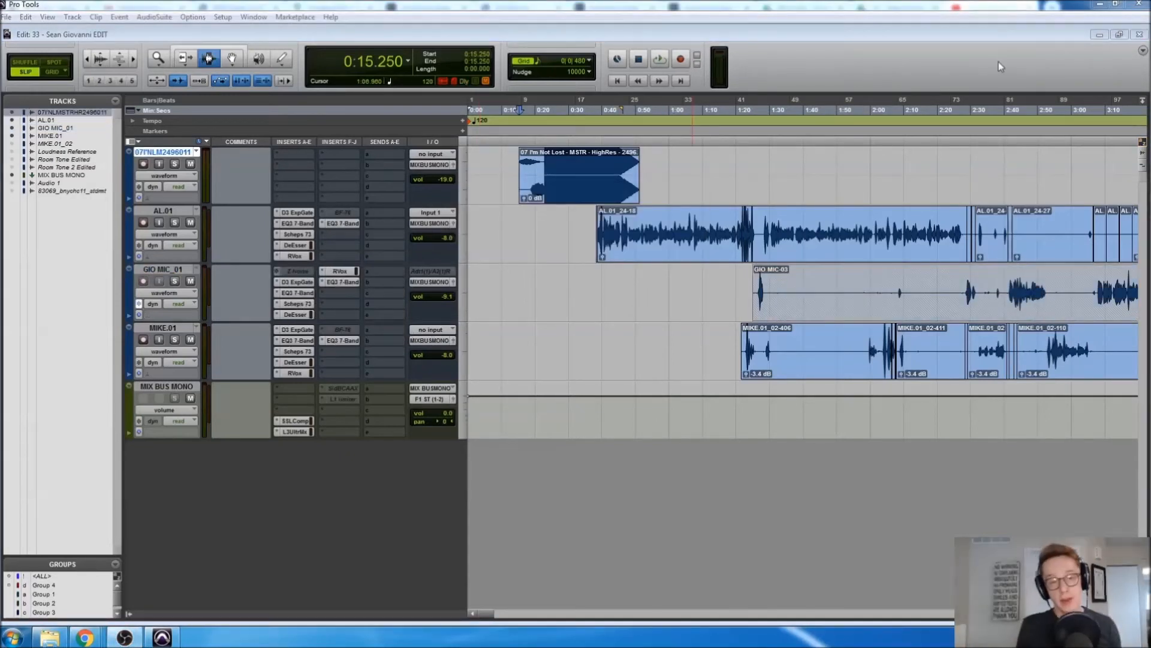
Select the top track from 0:15.250 to the session end at 119:32.407
{"action": "double_click", "coordinate": [581, 171]}
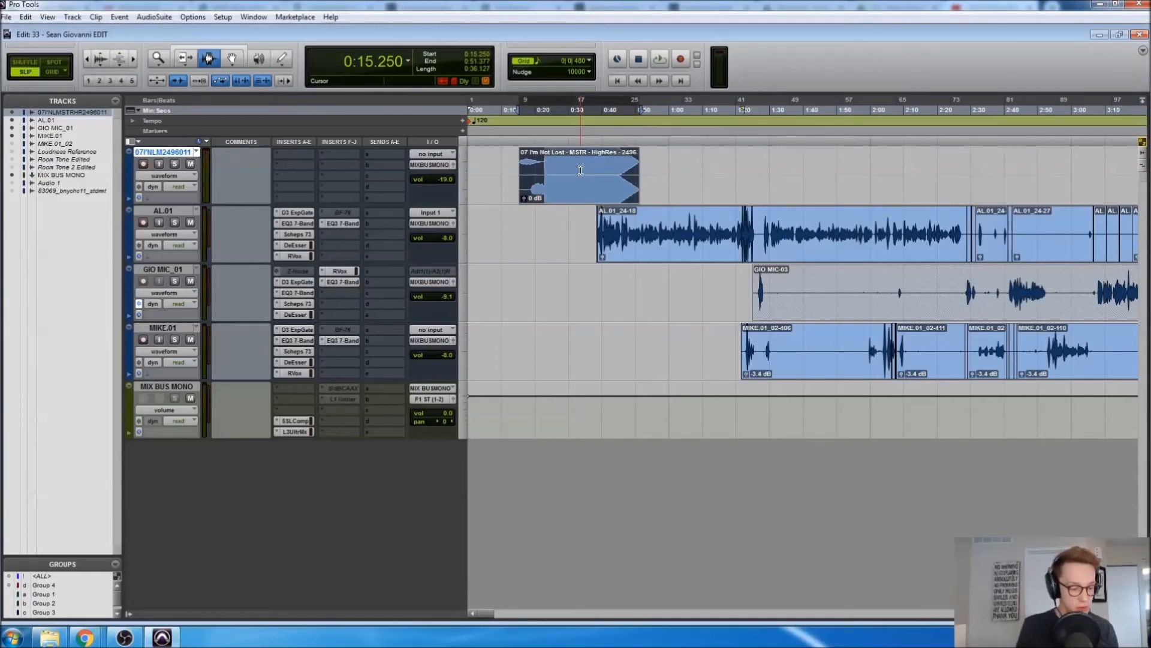
{"action": "key", "text": "r"}
{"action": "key", "text": "r"}
{"action": "key", "text": "r"}
{"action": "key", "text": "r"}
{"action": "key", "text": "r"}
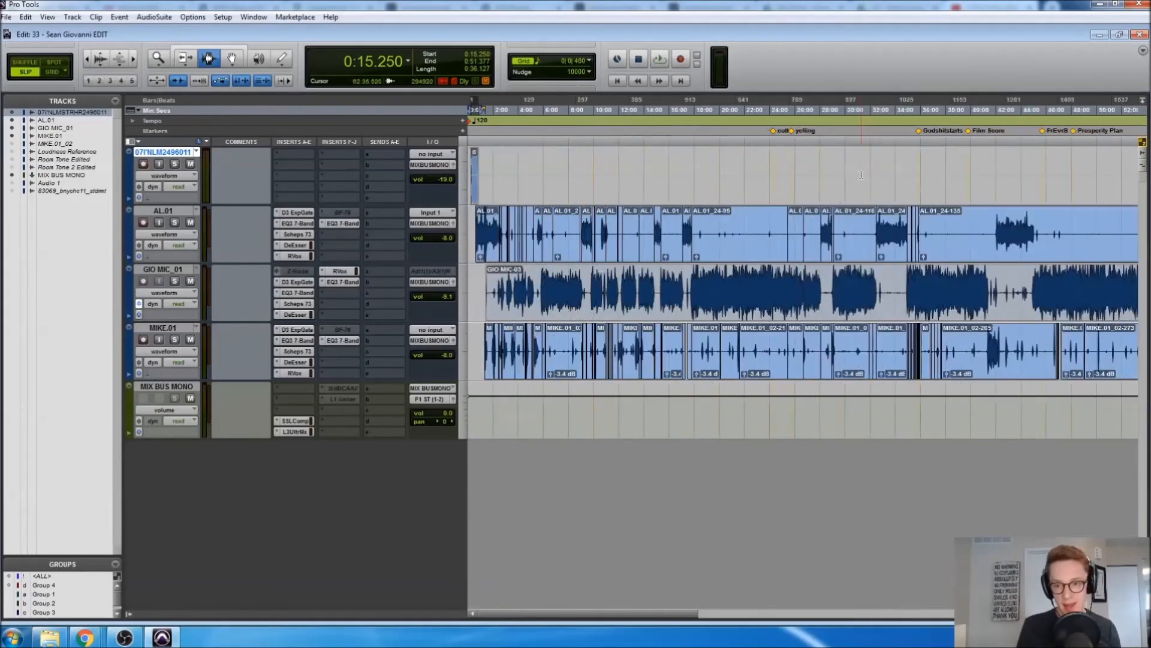
{"action": "key", "text": "End"}
{"action": "left_click", "coordinate": [743, 177], "text": "shift"}
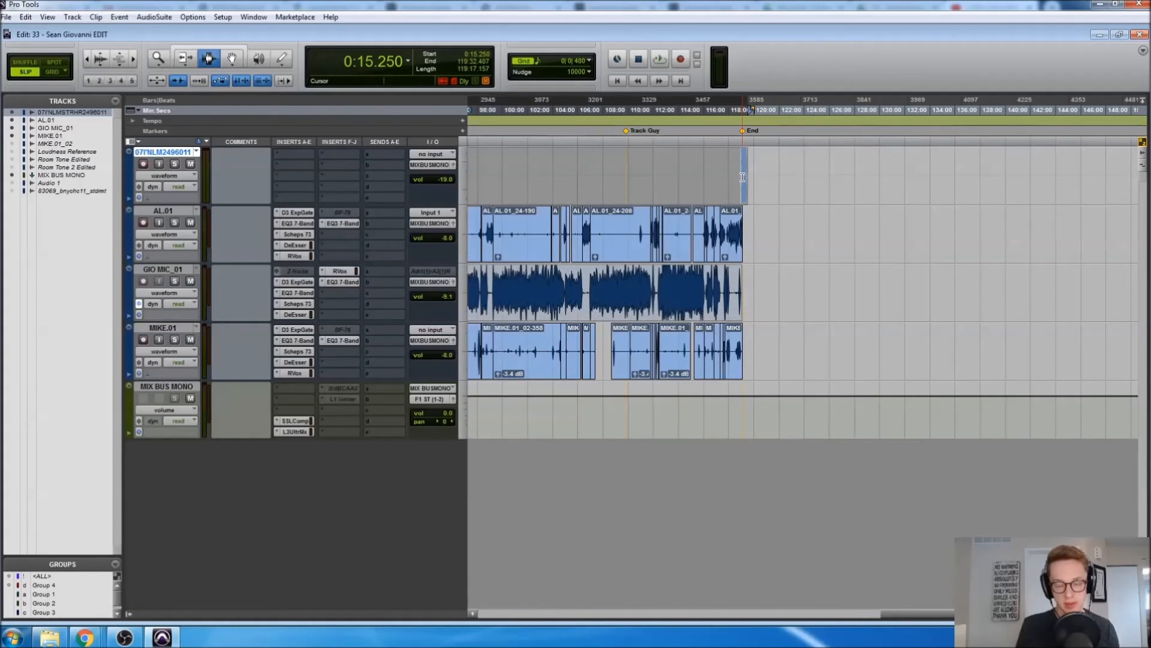
{"action": "key", "text": "r"}
{"action": "key", "text": "r"}
{"action": "key", "text": "r"}
{"action": "key", "text": "r"}
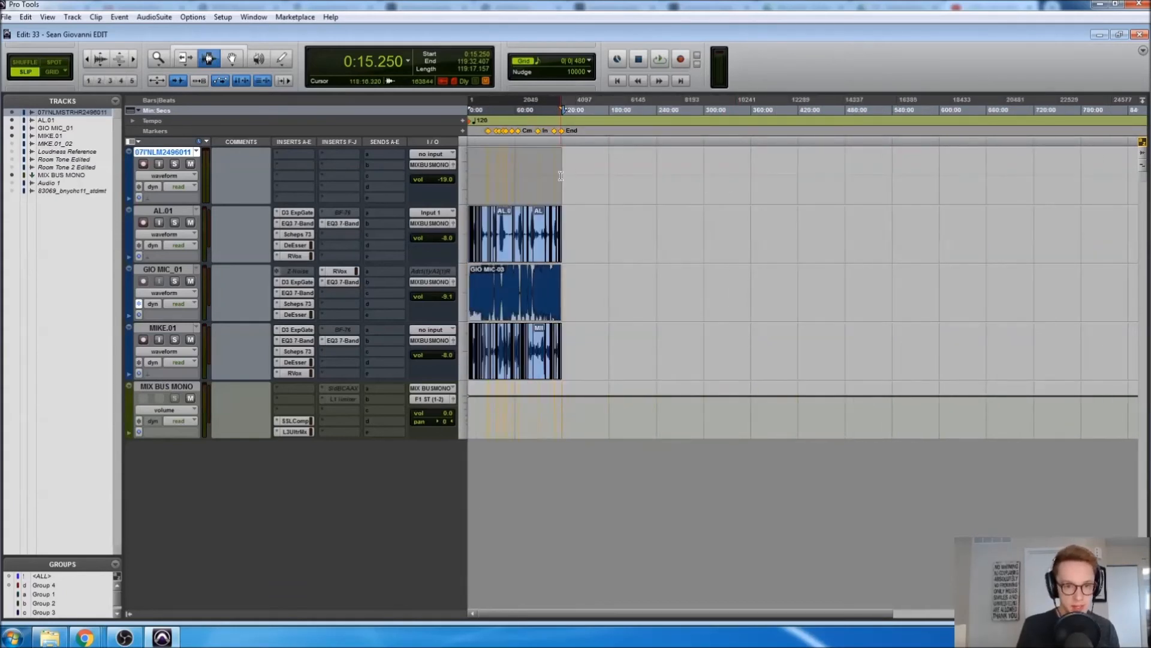
{"action": "left_click", "coordinate": [550, 177]}
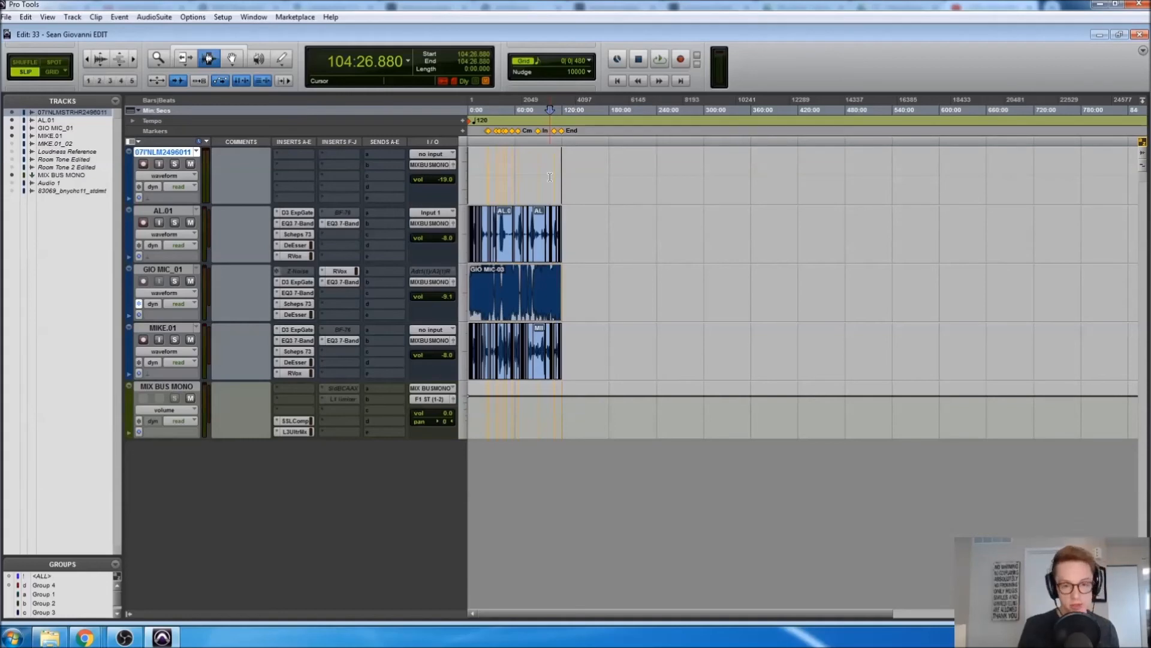
{"action": "double_click", "coordinate": [550, 177]}
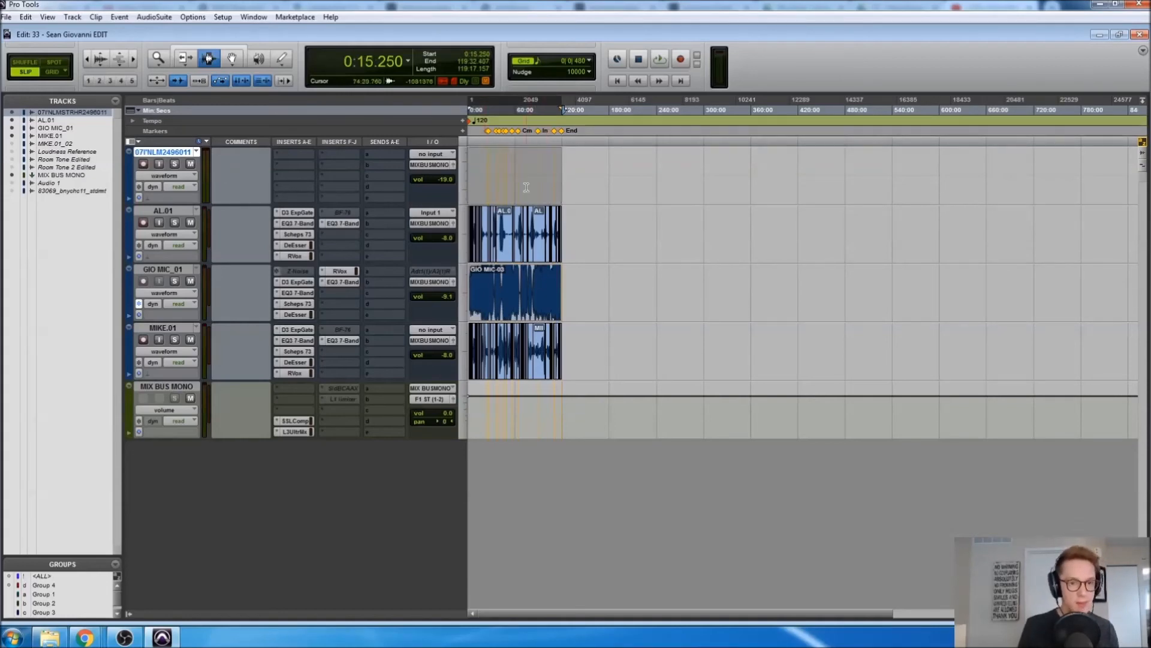
Zoom back in on the clips and move the selection onto the MIX BUS MONO track
{"action": "key", "text": "ctrl+bracketright"}
{"action": "key", "text": "ctrl+bracketright"}
{"action": "key", "text": "ctrl+bracketright"}
{"action": "key", "text": "ctrl+bracketright"}
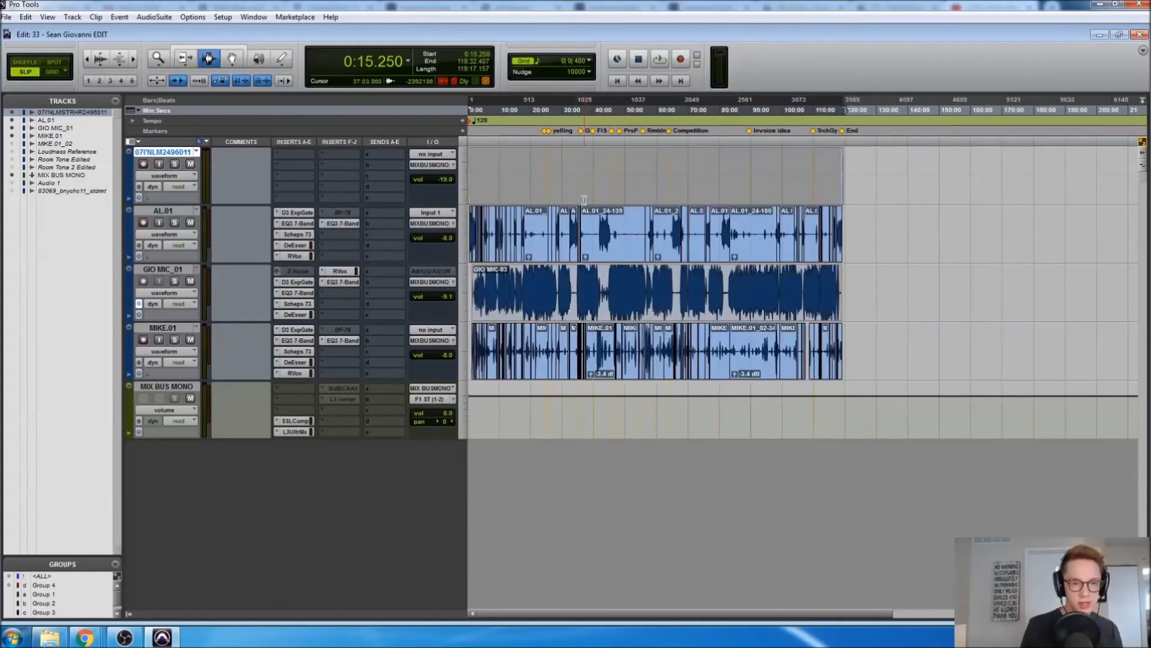
{"action": "scroll", "coordinate": [586, 194], "scroll_direction": "right", "scroll_amount": 10}
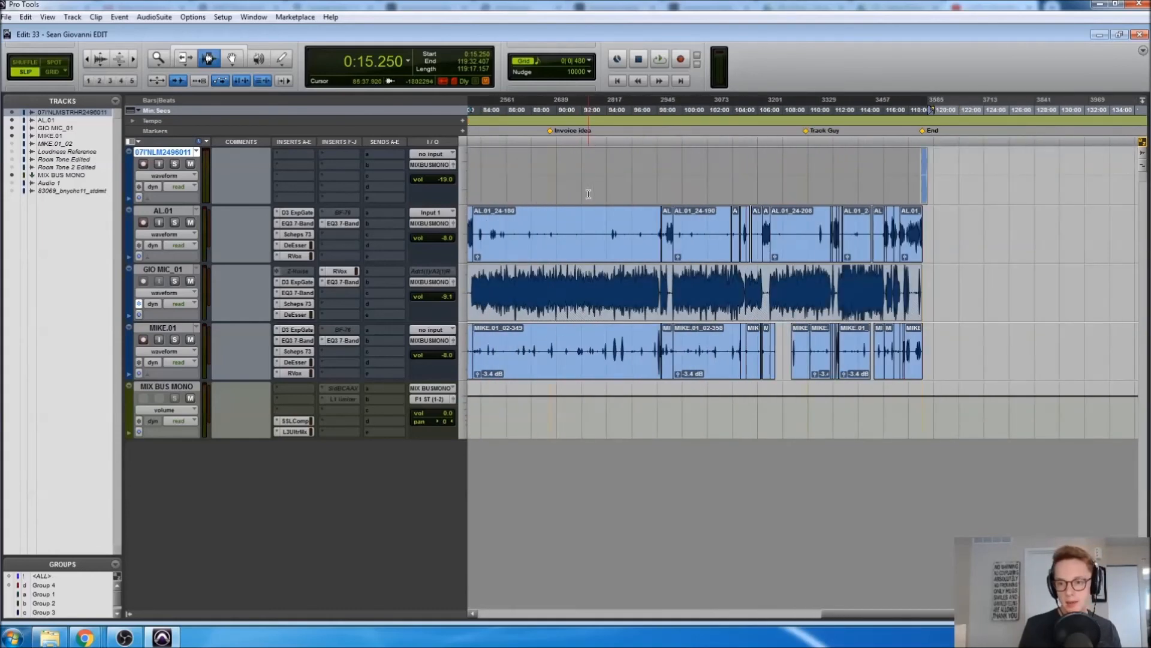
{"action": "left_click", "coordinate": [162, 387]}
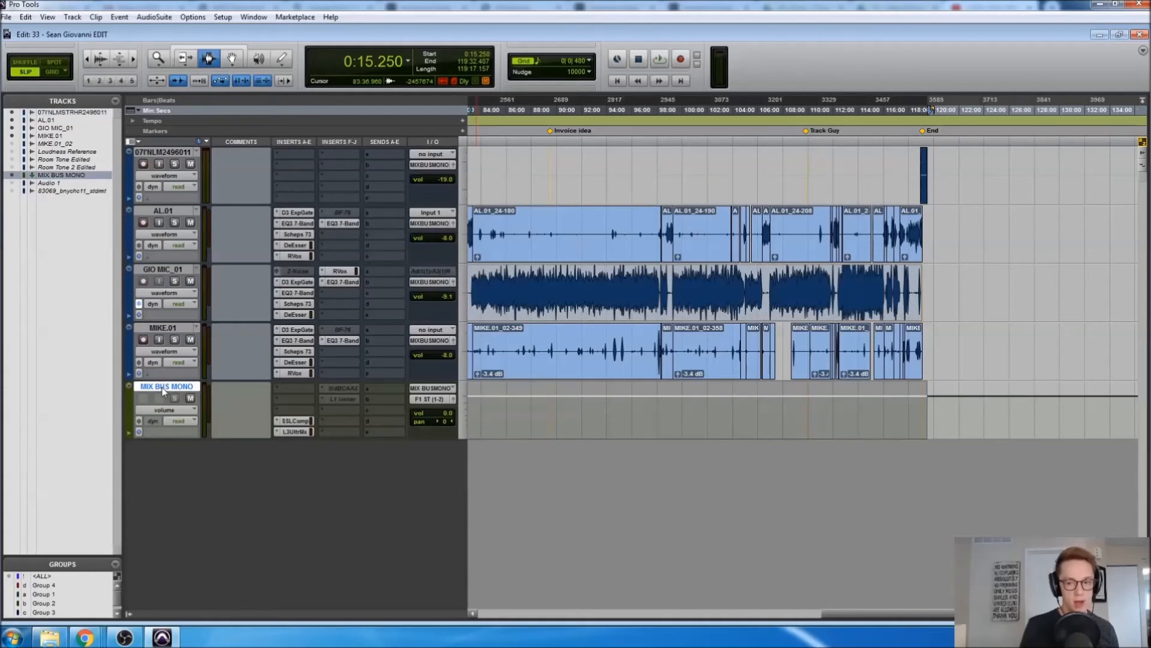
Zoom out with Ctrl+[ so the timeline spans the whole session
{"action": "key", "text": "ctrl+["}
{"action": "key", "text": "ctrl+["}
{"action": "key", "text": "ctrl+["}
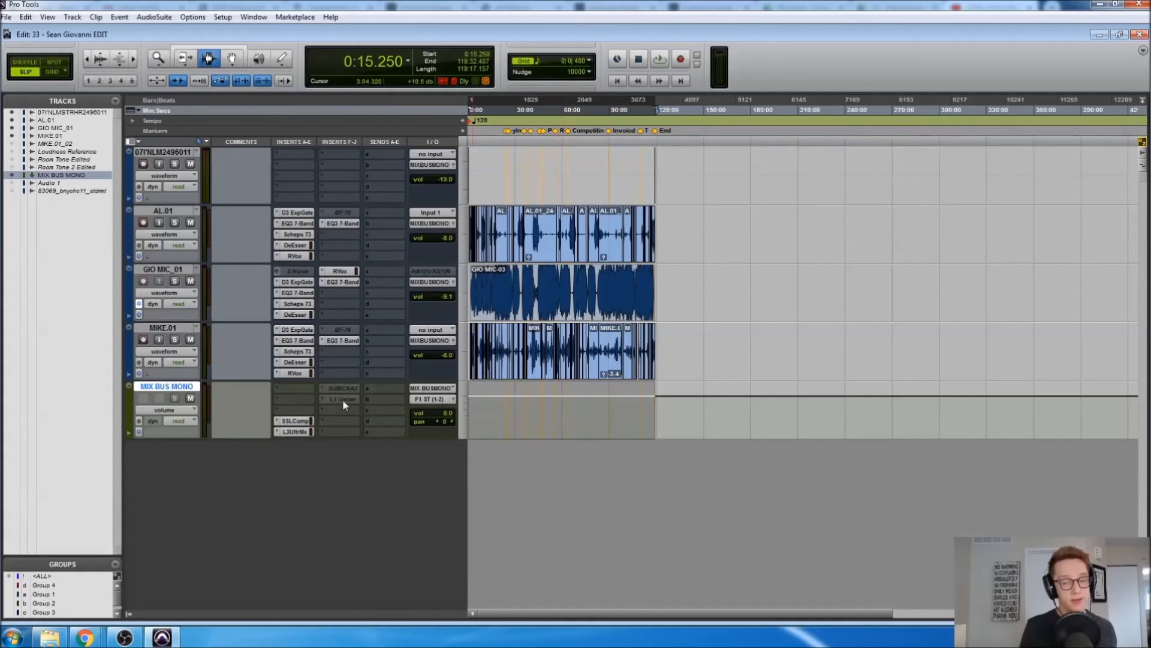
Commit MIX BUS MONO with Commit set to Edit Selection, rendering a new track below it
{"action": "right_click", "coordinate": [178, 392]}
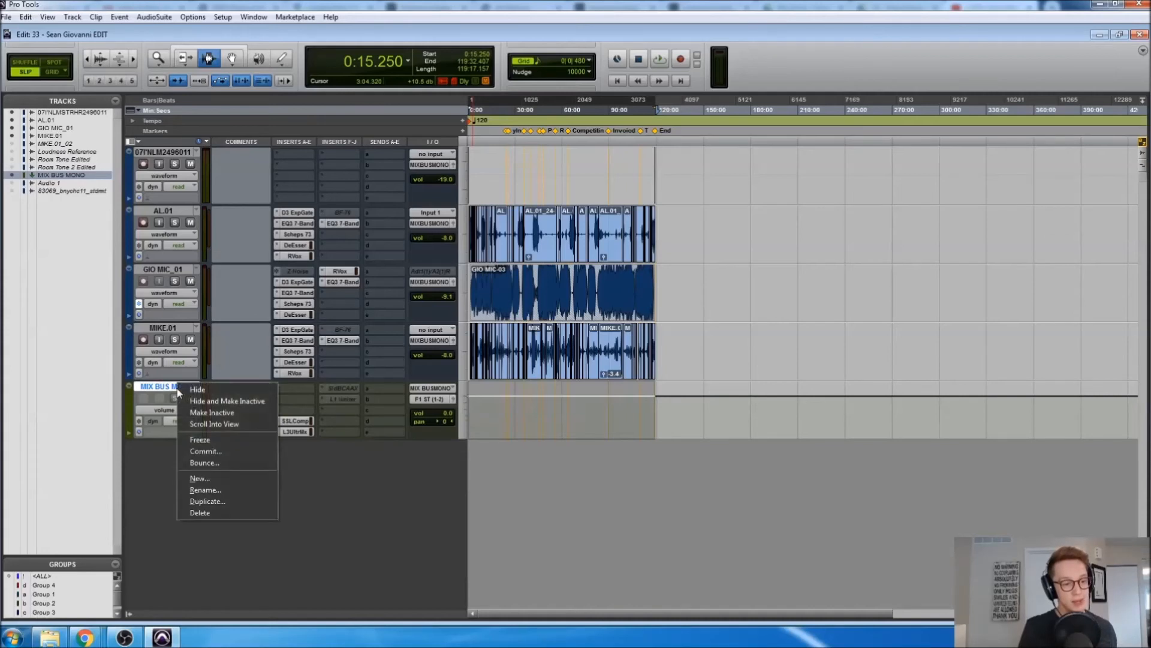
{"action": "left_click", "coordinate": [200, 451]}
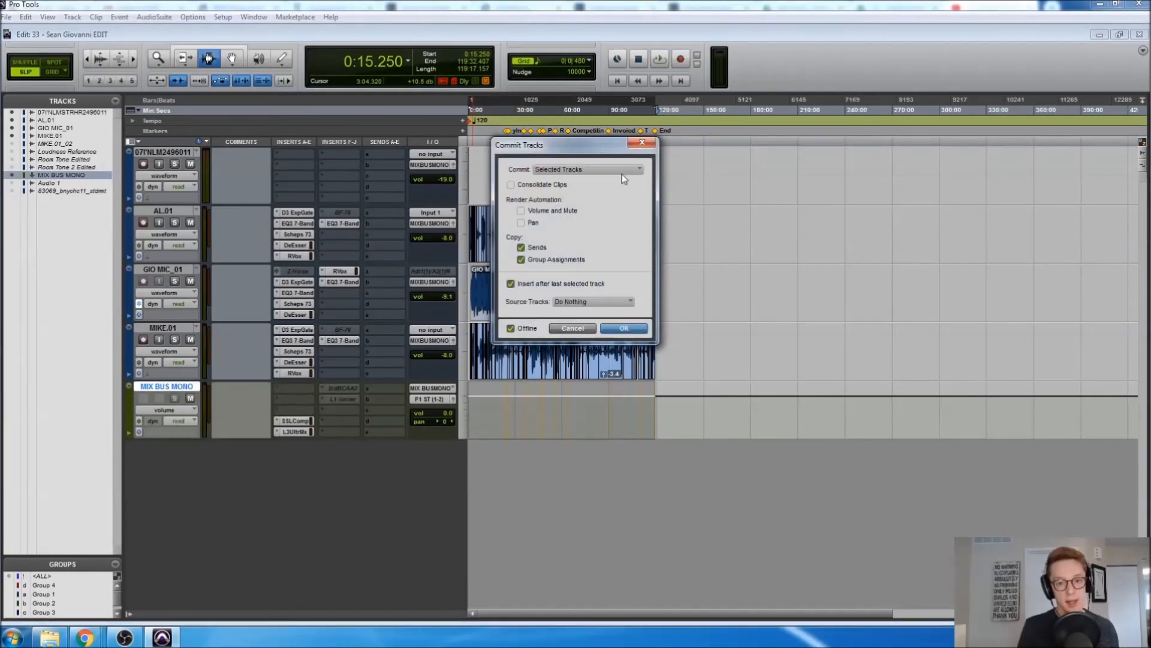
{"action": "left_click", "coordinate": [606, 171]}
{"action": "left_click", "coordinate": [613, 181]}
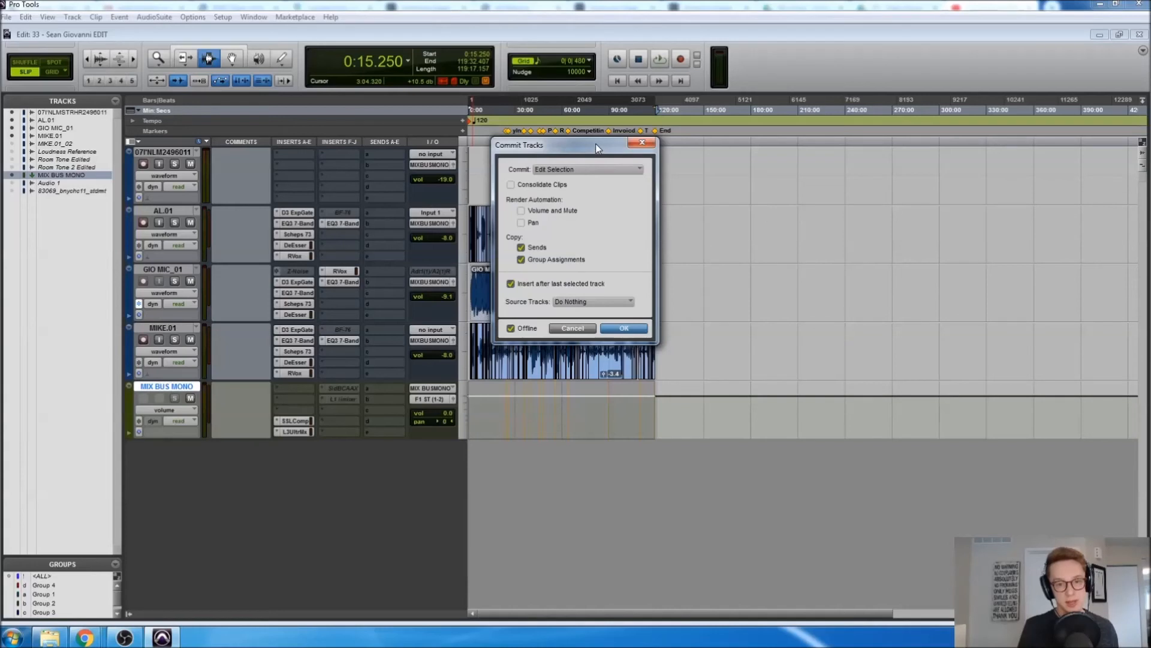
{"action": "left_click_drag", "start_coordinate": [596, 143], "coordinate": [730, 123]}
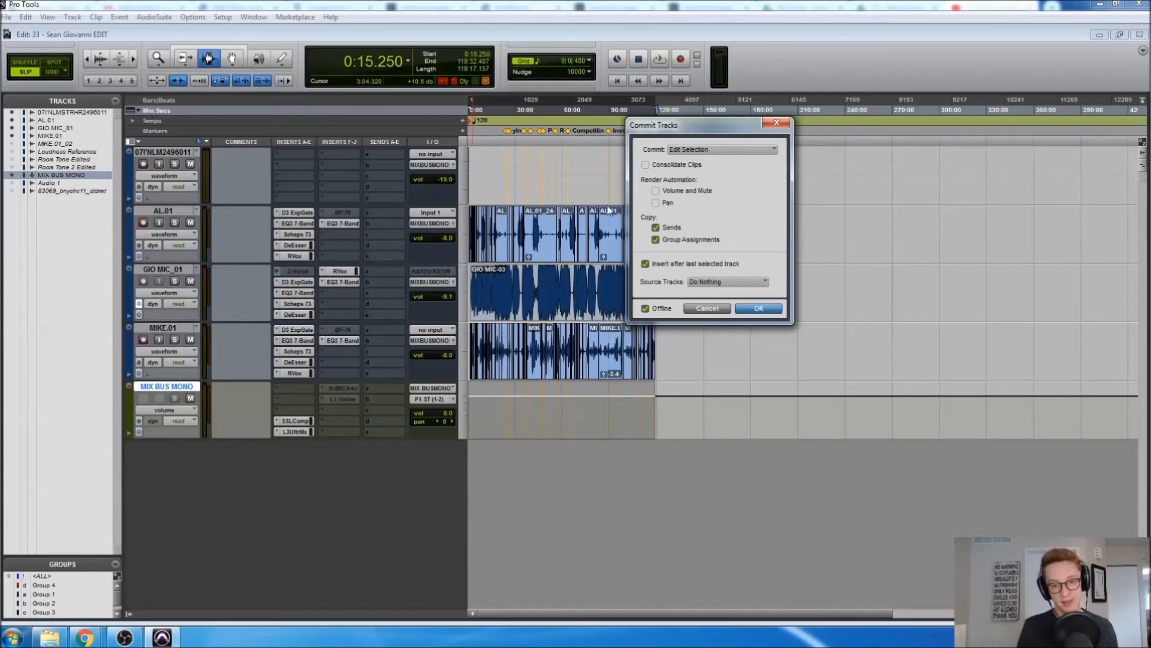
{"action": "left_click", "coordinate": [759, 309]}
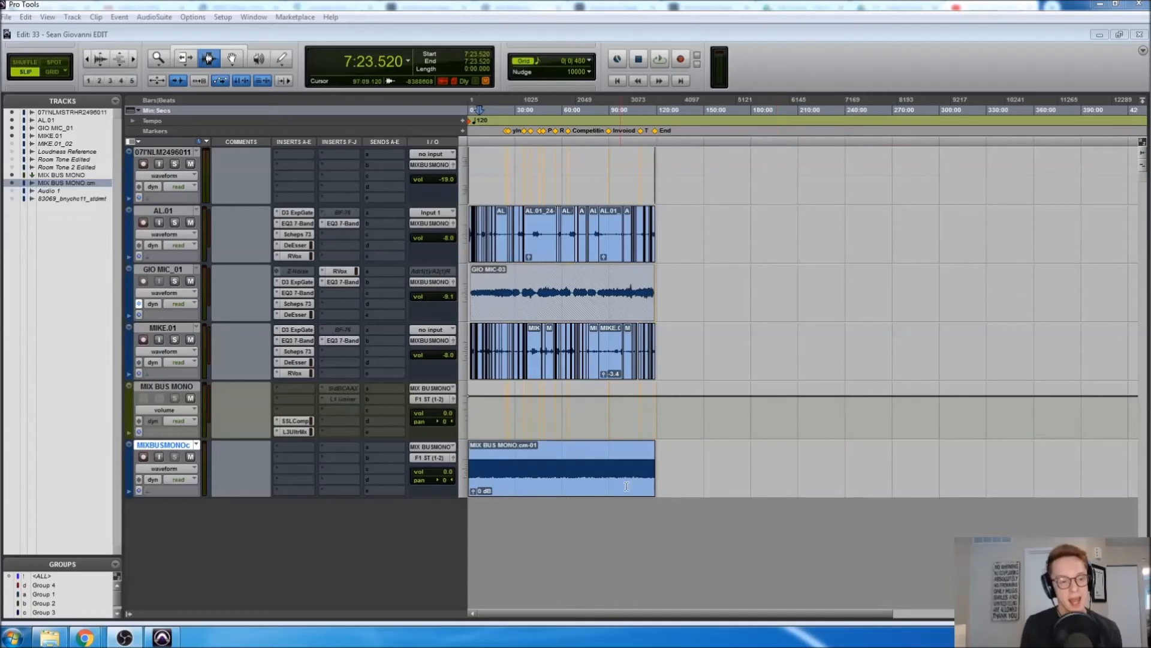
Mute MIX BUS MONO and play back the committed clip from around 16 minutes
{"action": "left_click_drag", "start_coordinate": [480, 465], "coordinate": [587, 467]}
{"action": "left_click", "coordinate": [552, 467]}
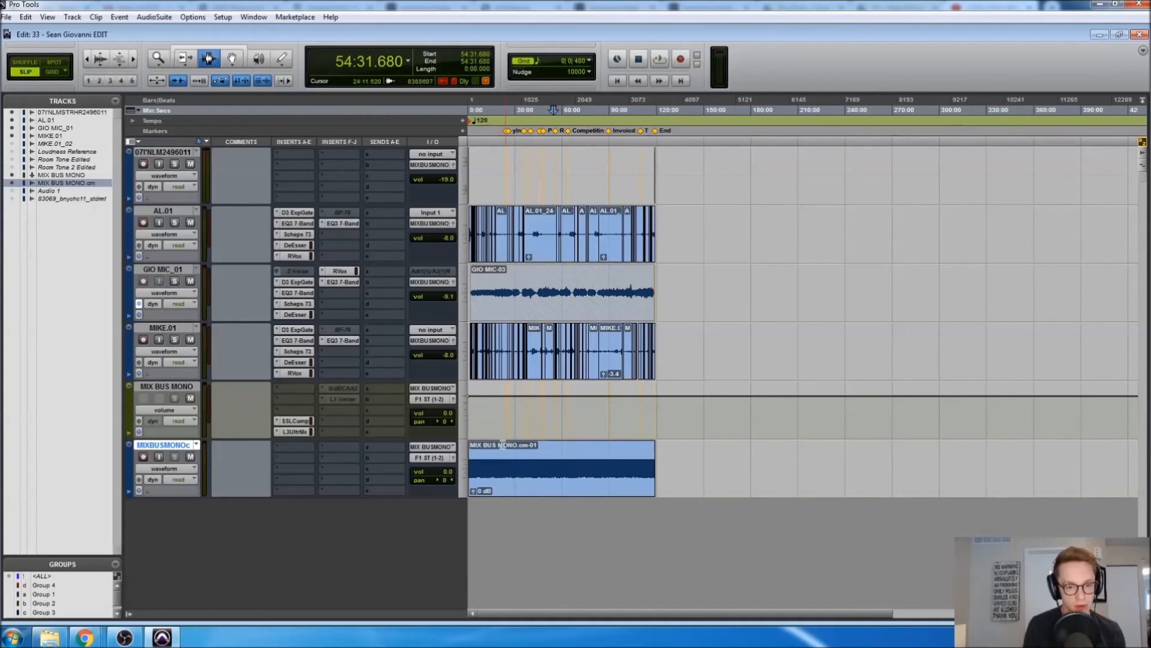
{"action": "left_click", "coordinate": [190, 398]}
{"action": "left_click", "coordinate": [493, 468]}
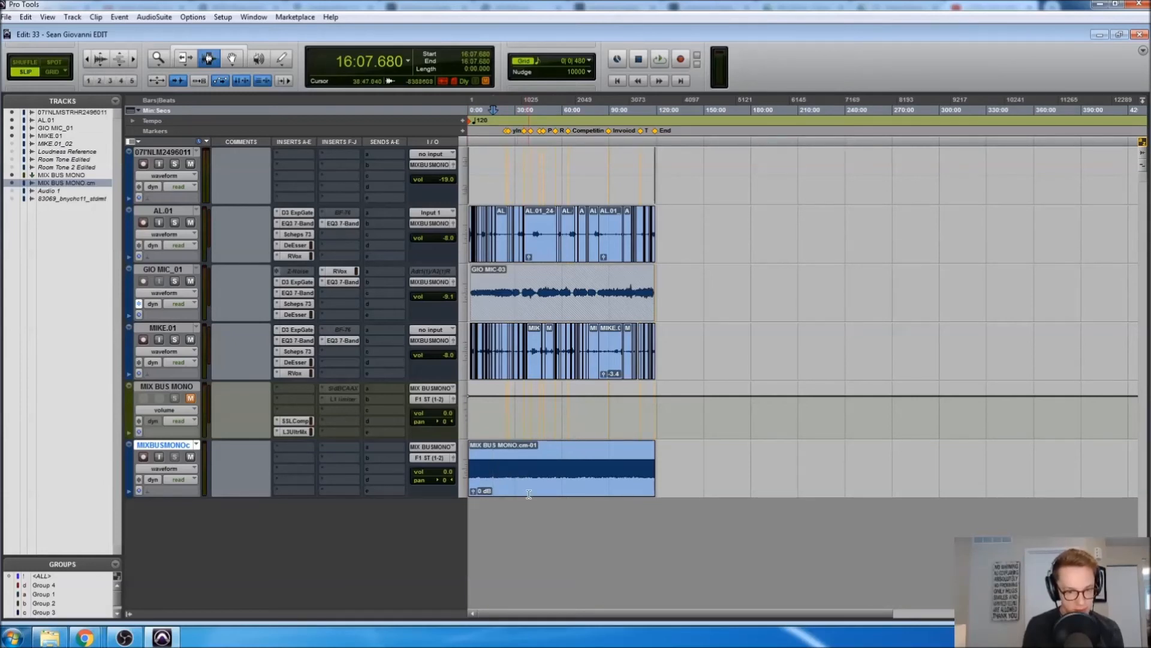
{"action": "key", "text": "space"}
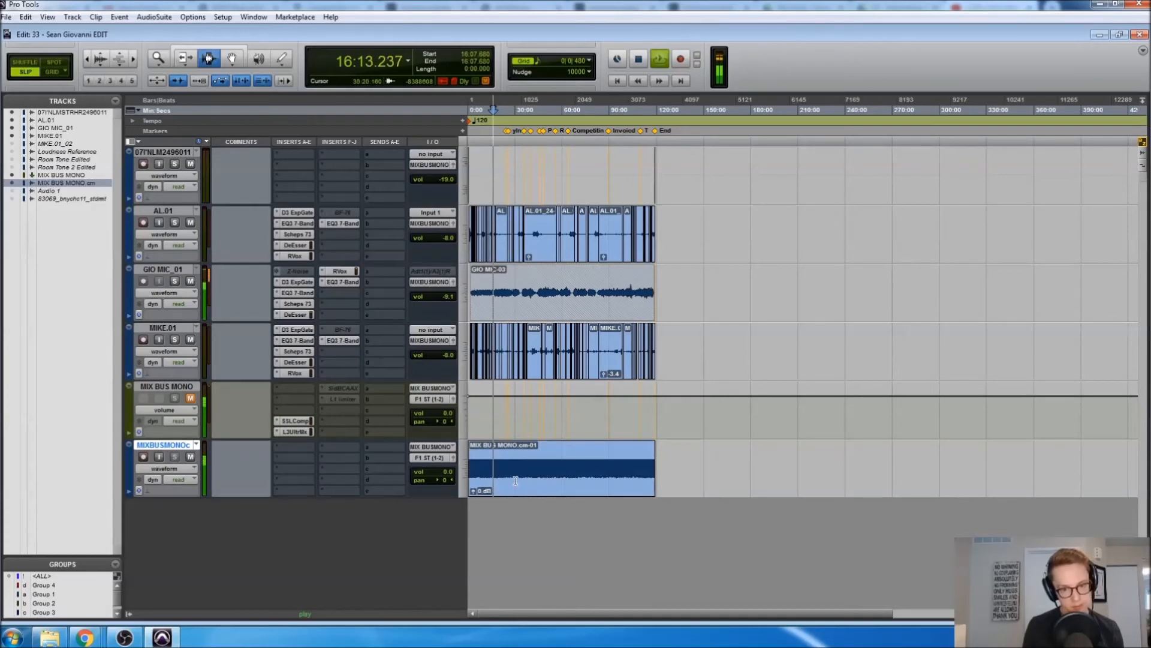
{"action": "key", "text": "space"}
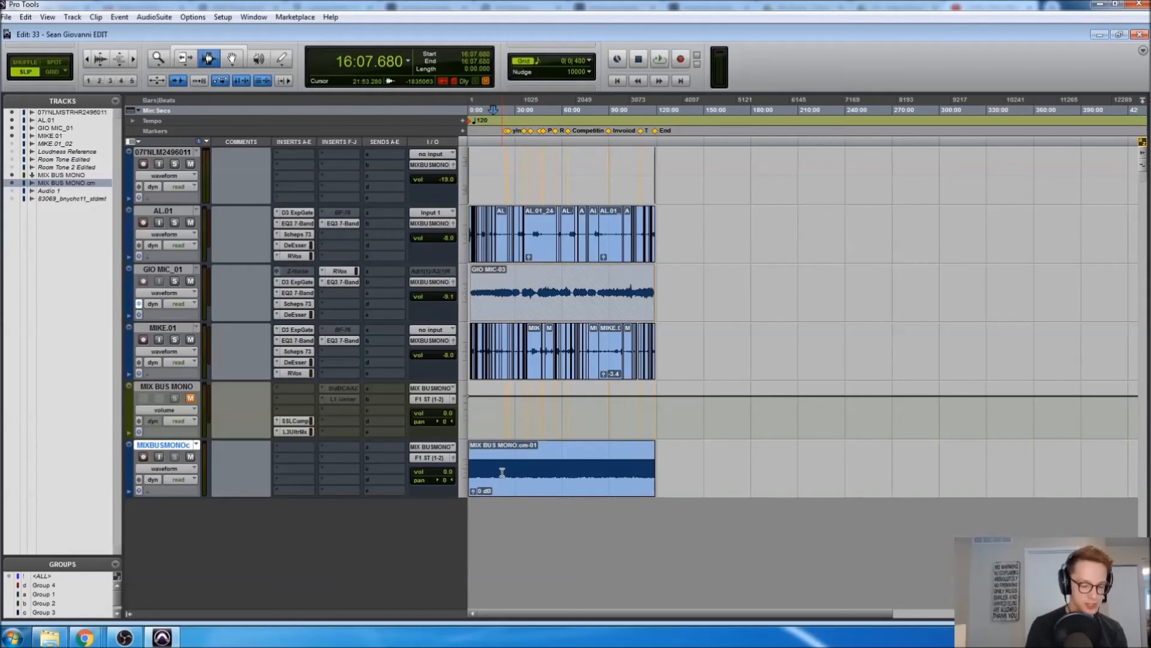
{"action": "key", "text": "F8"}
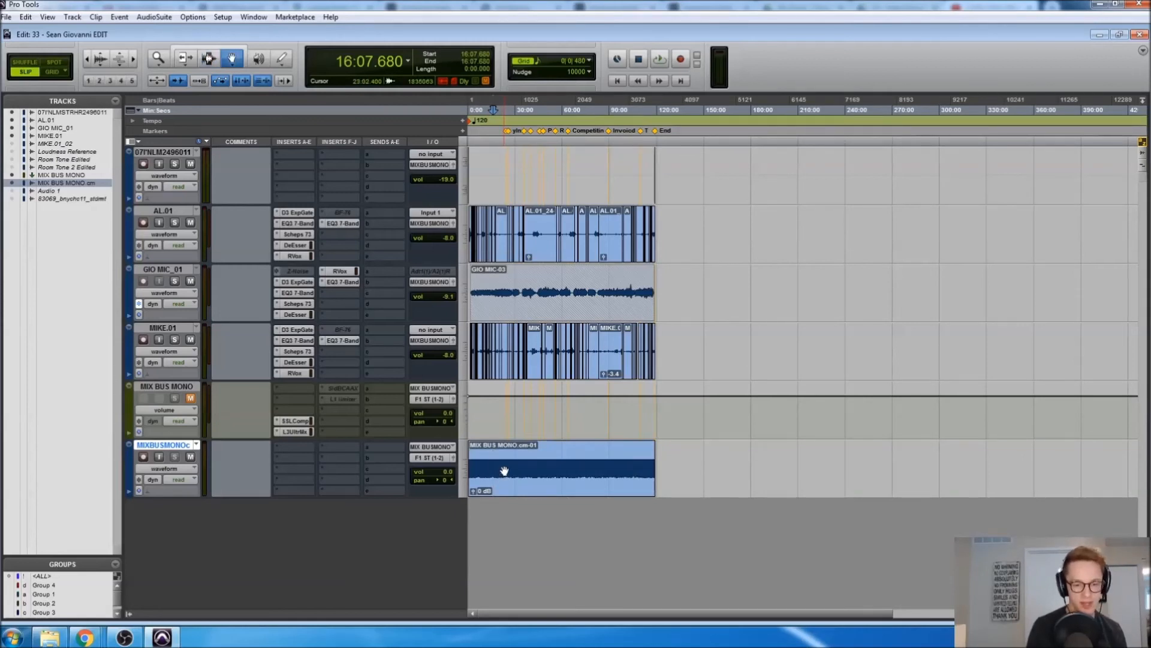
Rename the committed clip to the episode 33 session title and open Export Clips as Files
{"action": "double_click", "coordinate": [504, 470]}
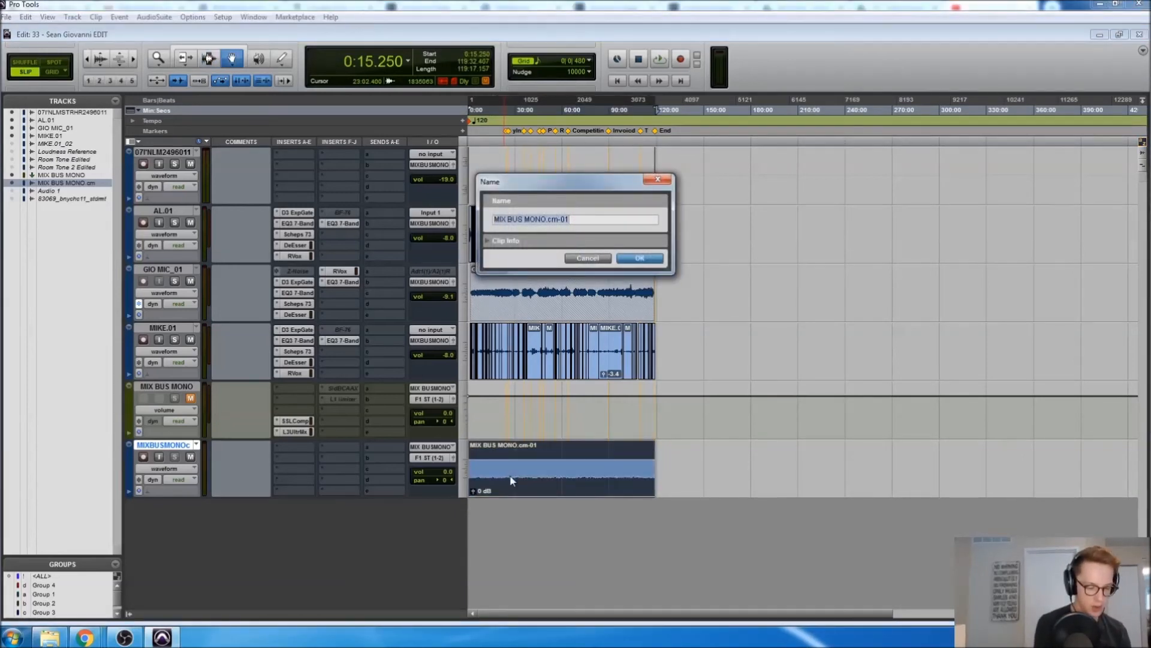
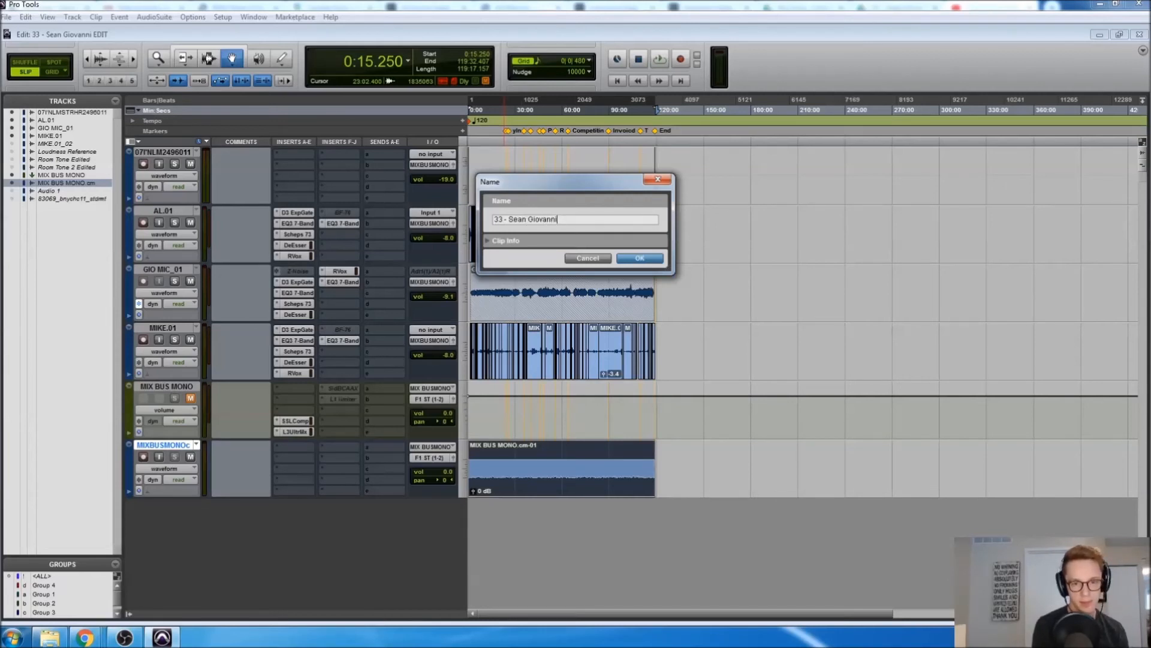
{"action": "key", "text": "Return"}
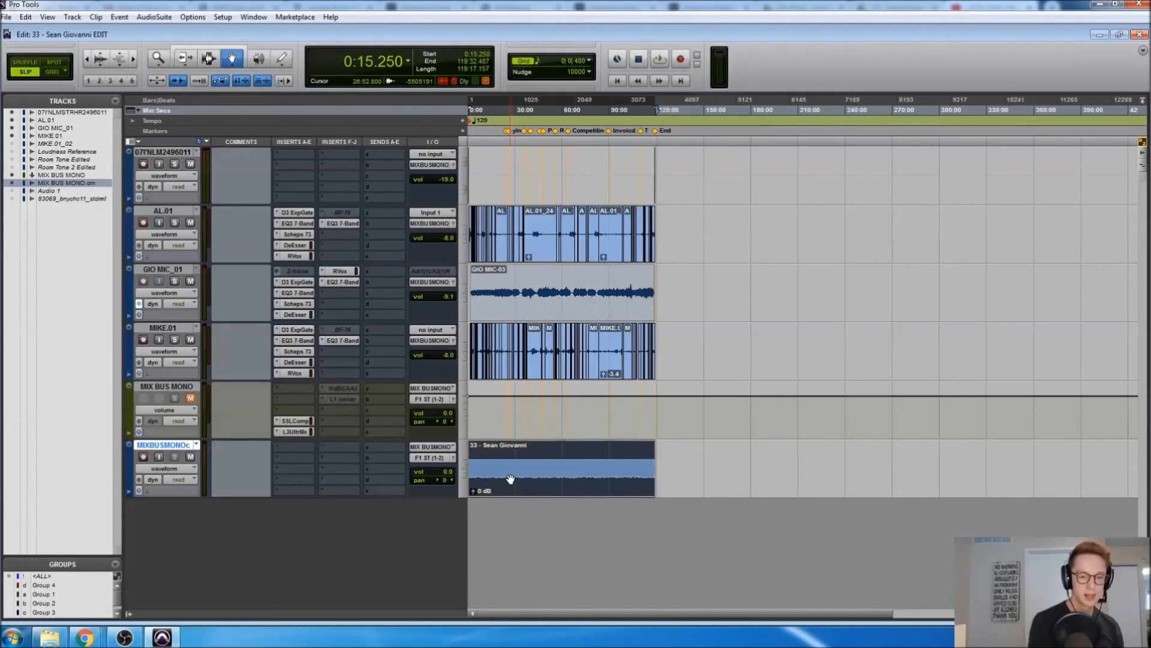
{"action": "key", "text": "ctrl+shift+k"}
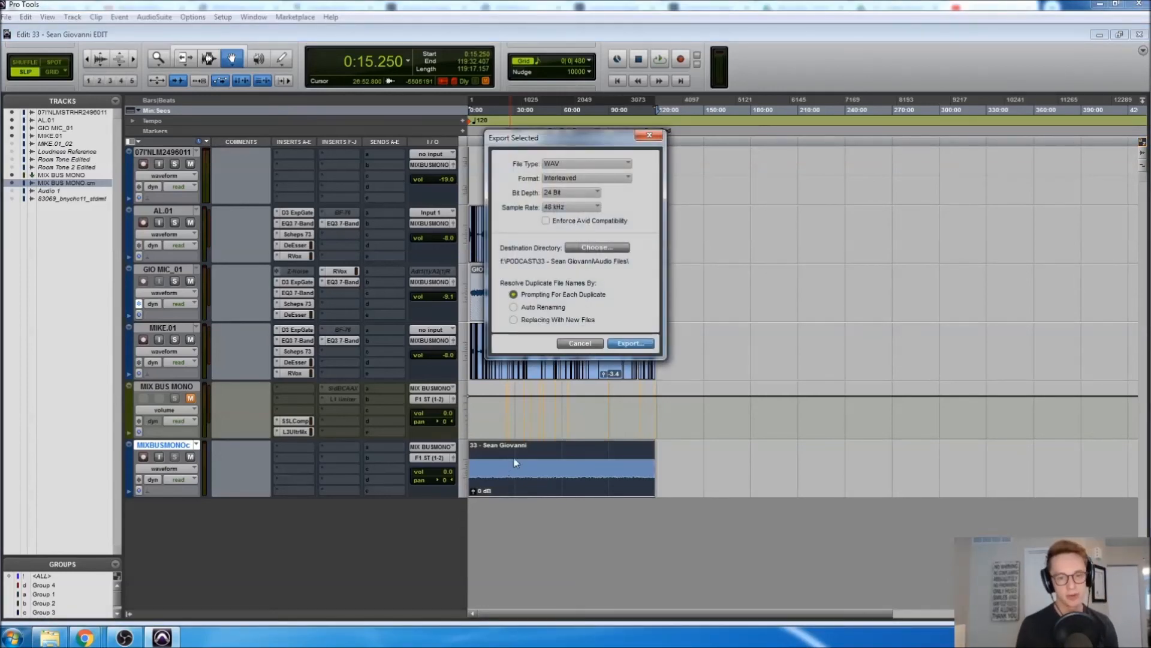
Set the export file type to MP3 with destination F:\PODCAST\episode 33, then export
{"action": "left_click", "coordinate": [608, 167]}
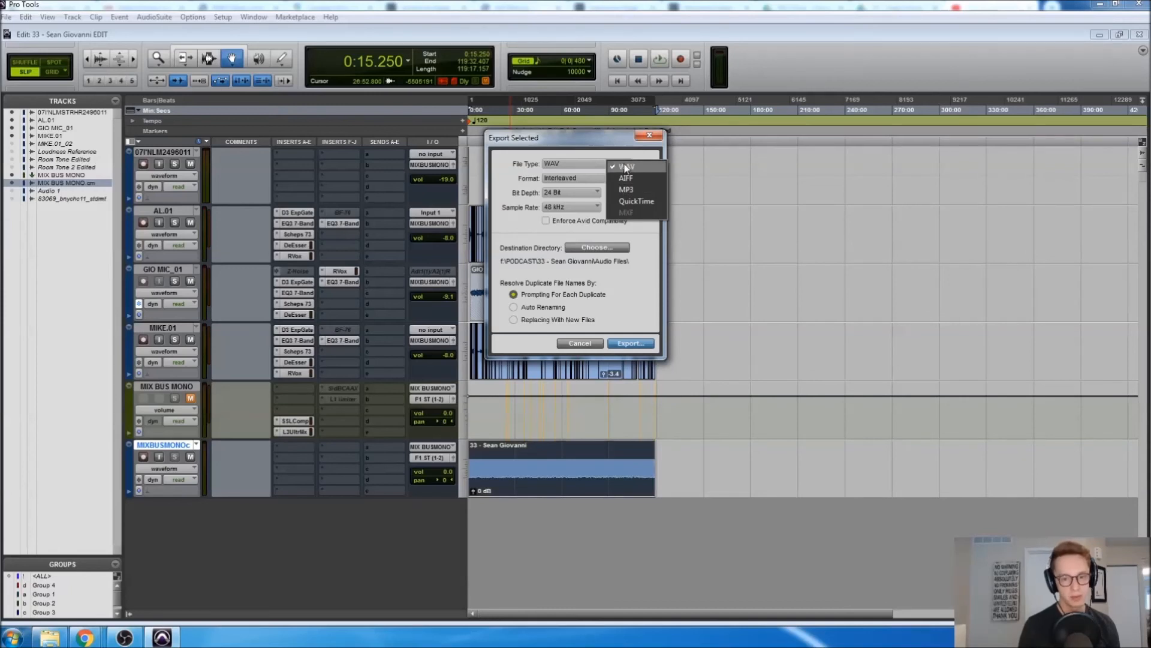
{"action": "left_click", "coordinate": [620, 190]}
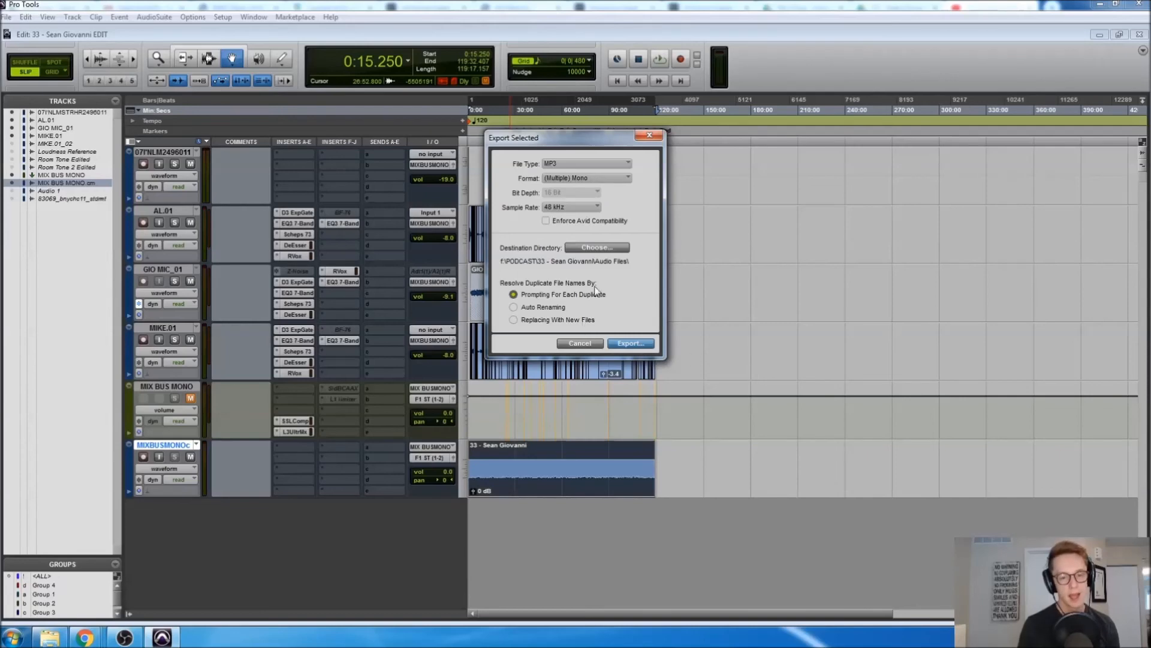
{"action": "left_click", "coordinate": [600, 248]}
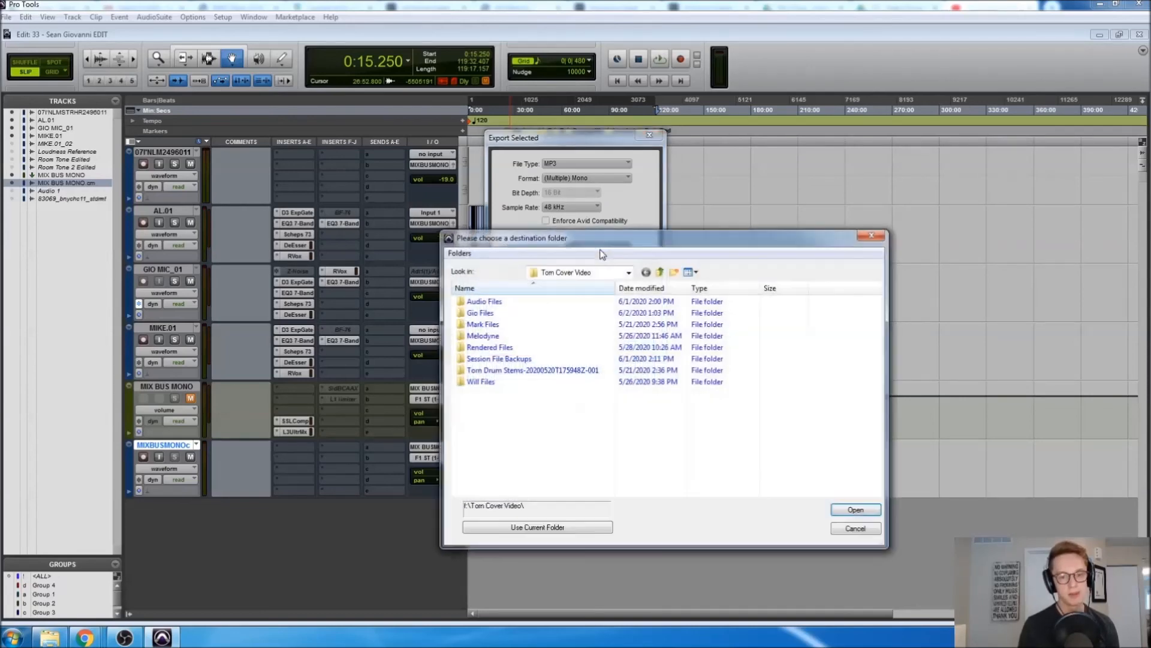
{"action": "left_click", "coordinate": [660, 273]}
{"action": "left_click", "coordinate": [659, 272]}
{"action": "double_click", "coordinate": [536, 339]}
{"action": "scroll", "coordinate": [525, 414], "scroll_direction": "down", "scroll_amount": 2}
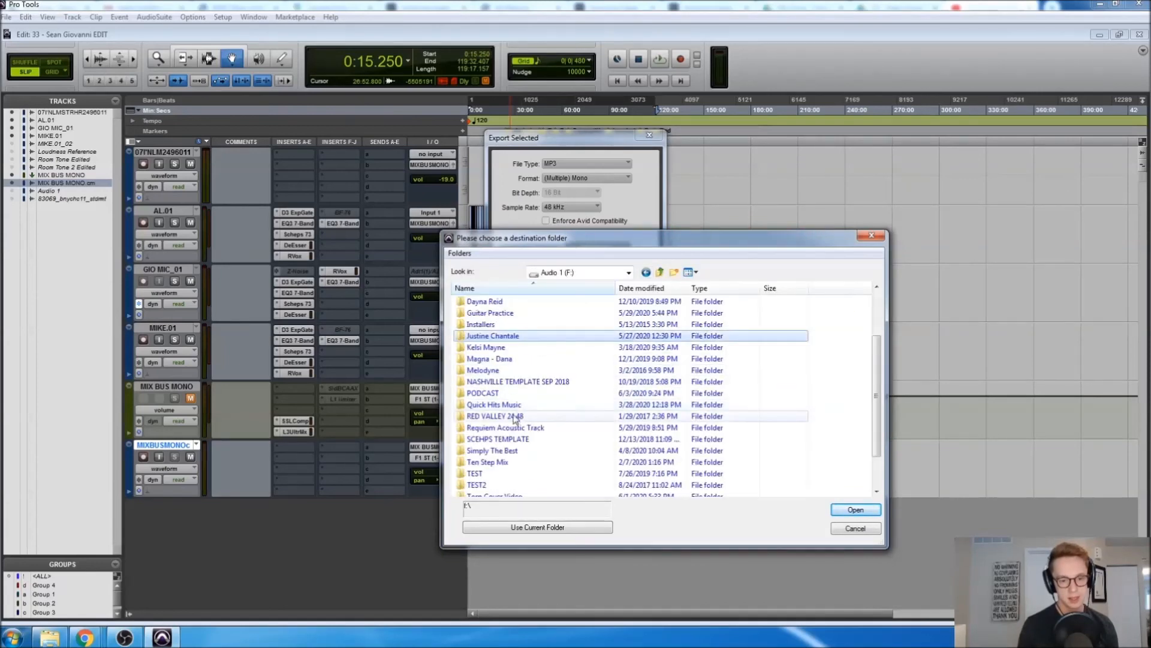
{"action": "double_click", "coordinate": [483, 393]}
{"action": "double_click", "coordinate": [485, 324]}
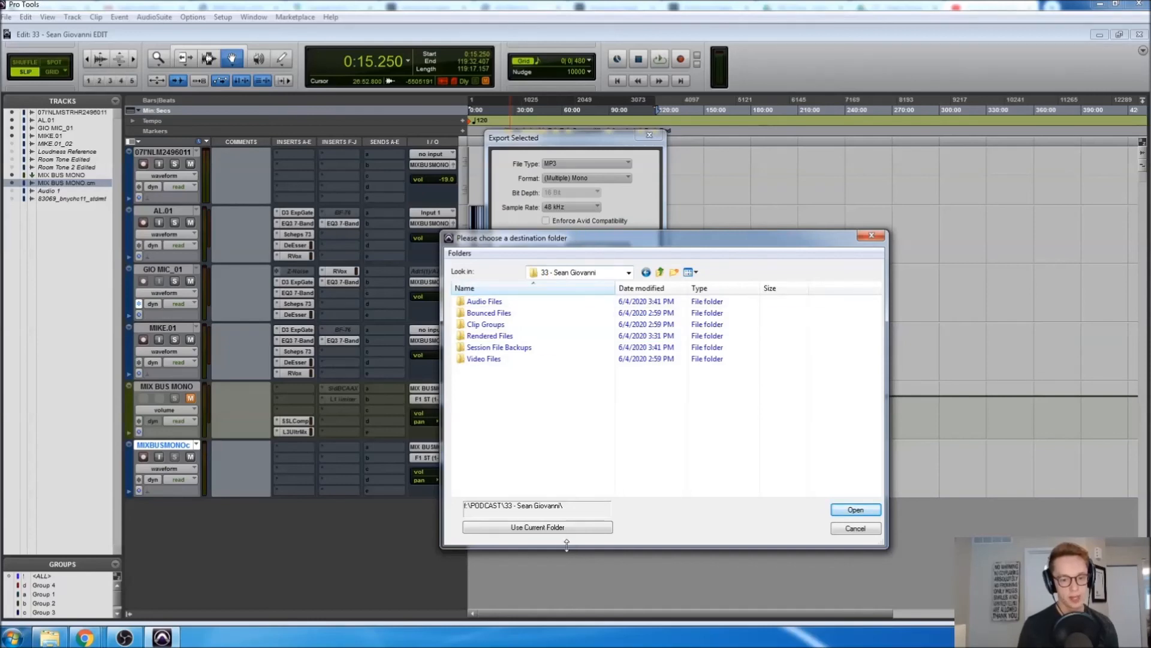
{"action": "left_click", "coordinate": [550, 527]}
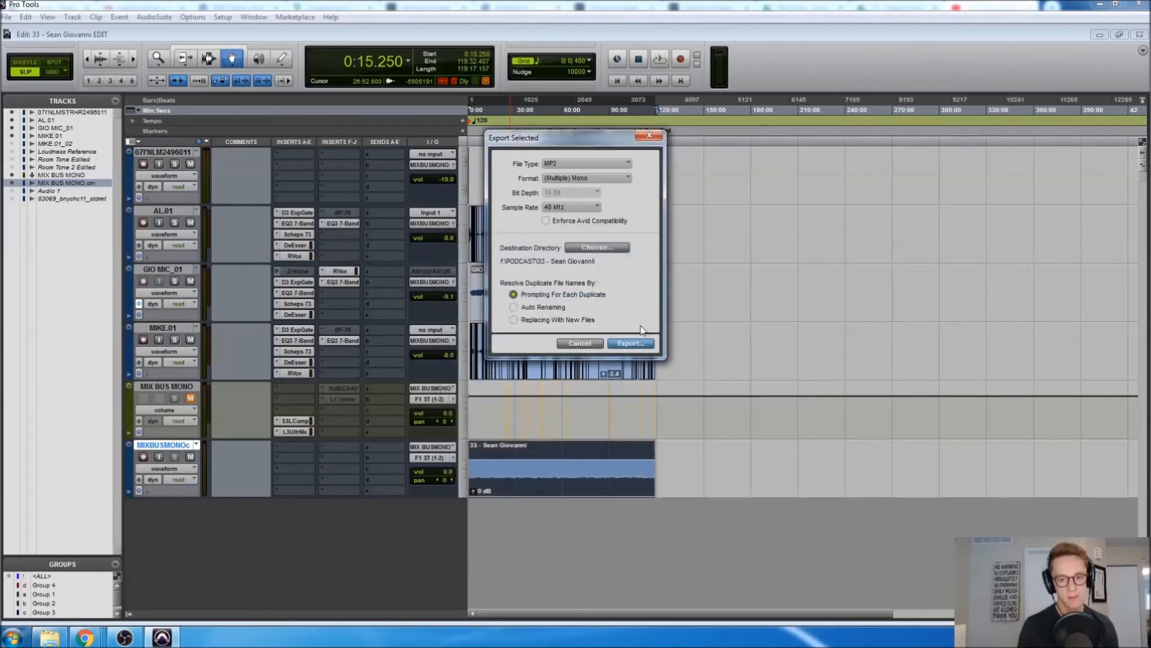
{"action": "left_click", "coordinate": [637, 344]}
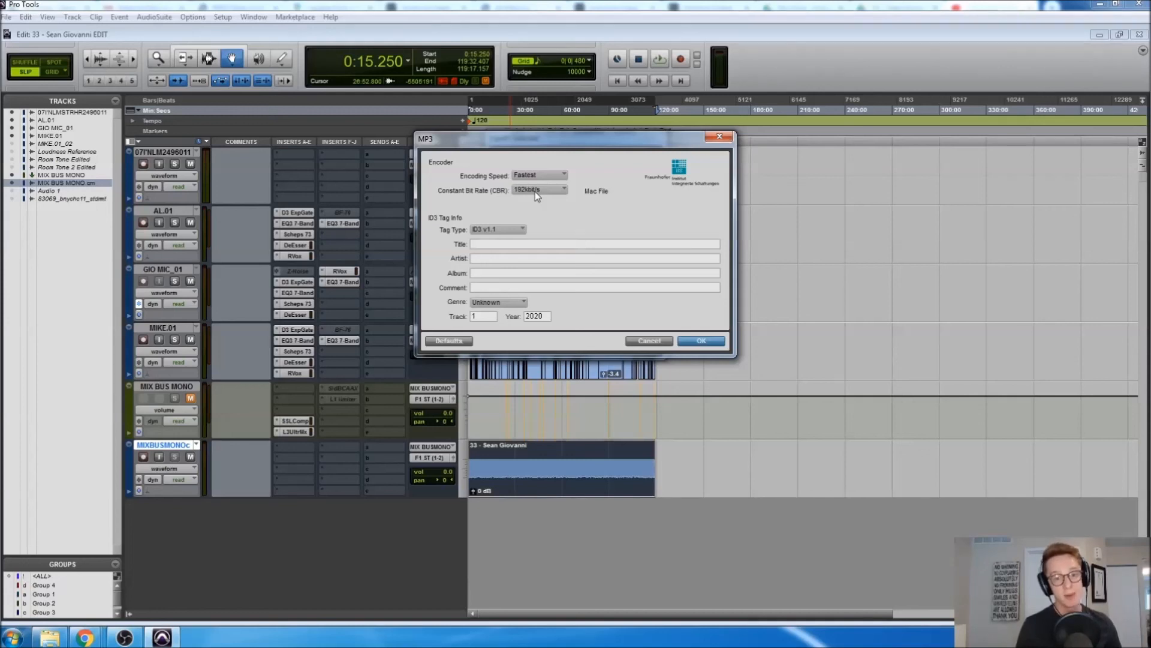
Set the MP3 constant bit rate to 64 kbit/s and encode the export
{"action": "left_click", "coordinate": [535, 191]}
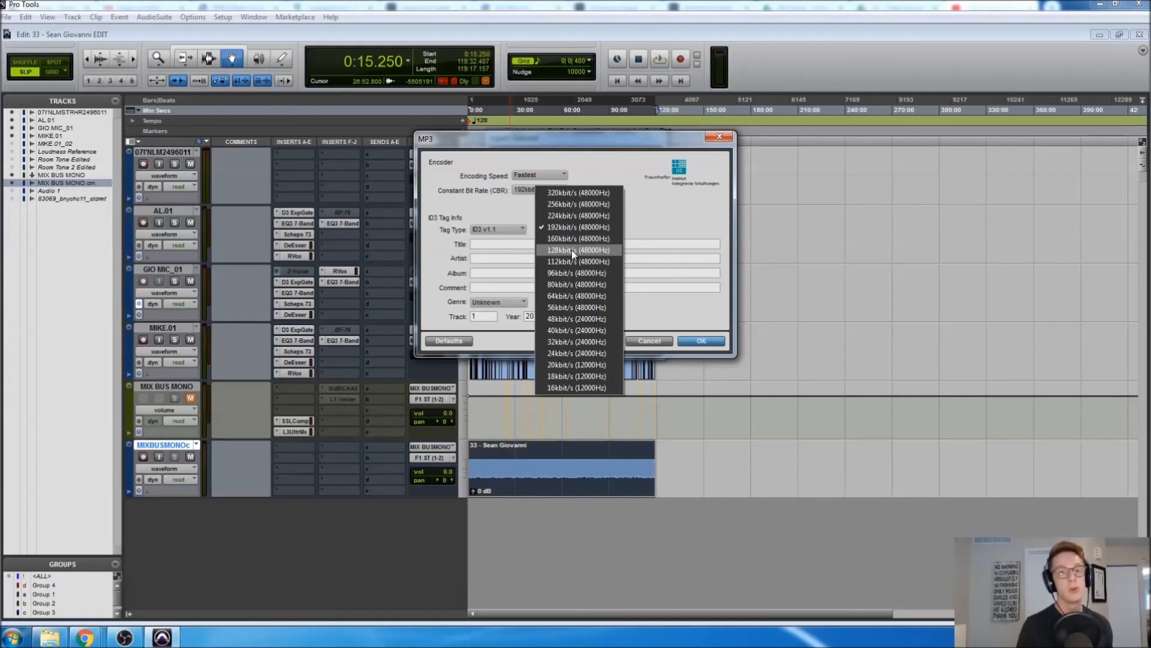
{"action": "left_click", "coordinate": [564, 295]}
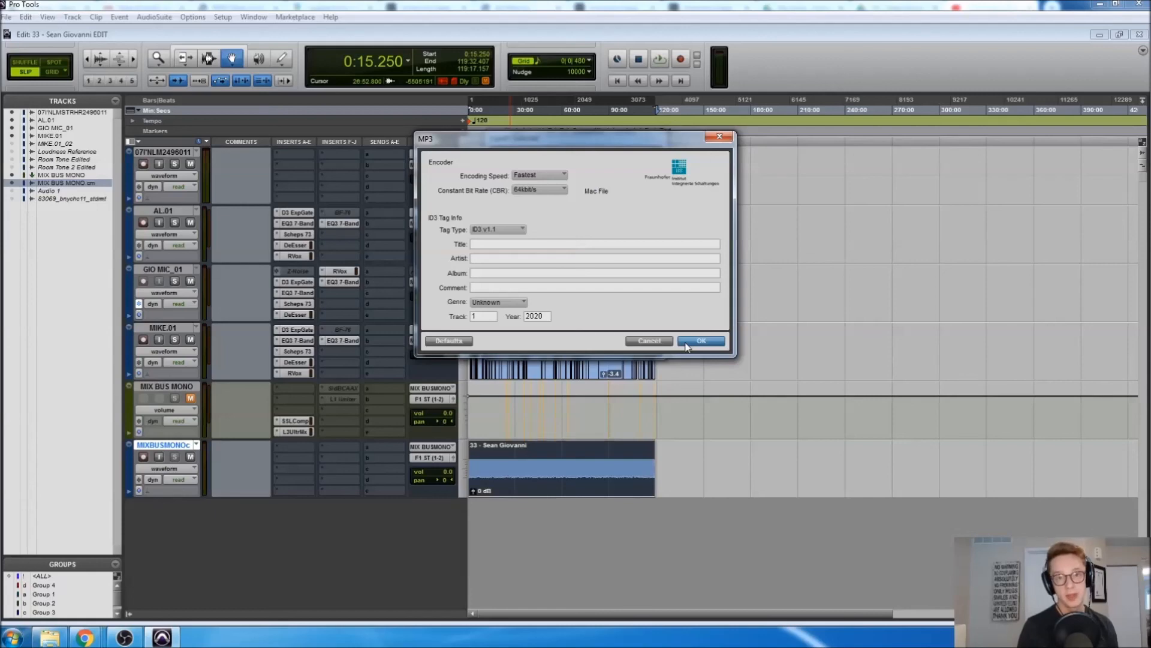
{"action": "left_click", "coordinate": [686, 343]}
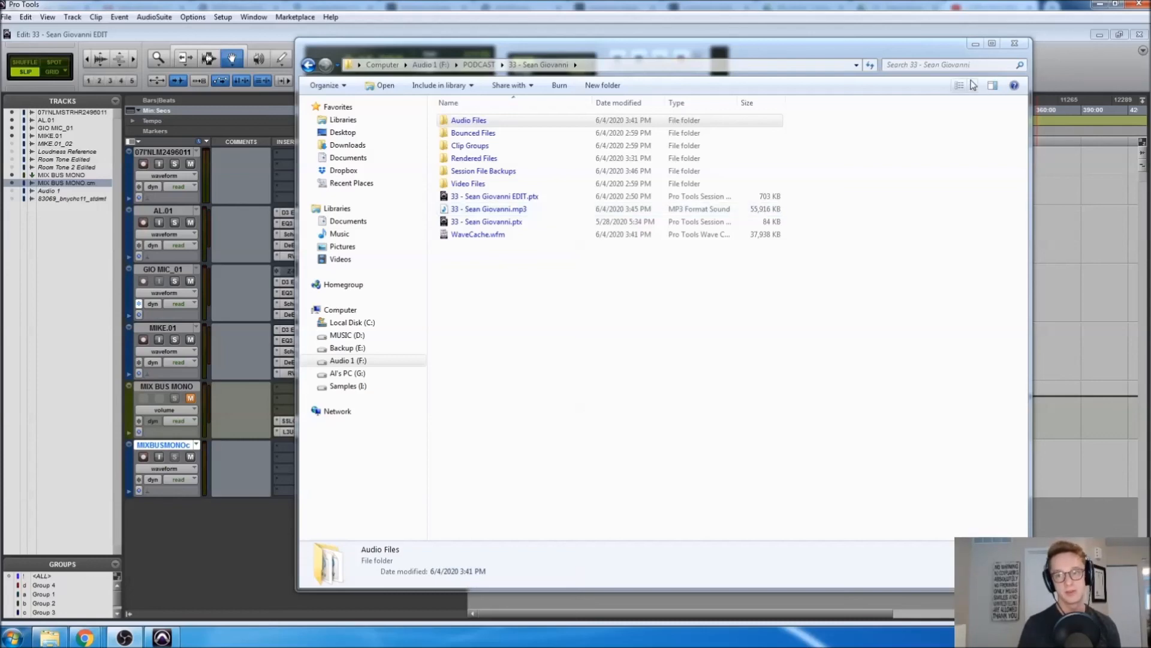
Minimize the Explorer session folder window to return to Pro Tools
{"action": "left_click", "coordinate": [981, 45]}
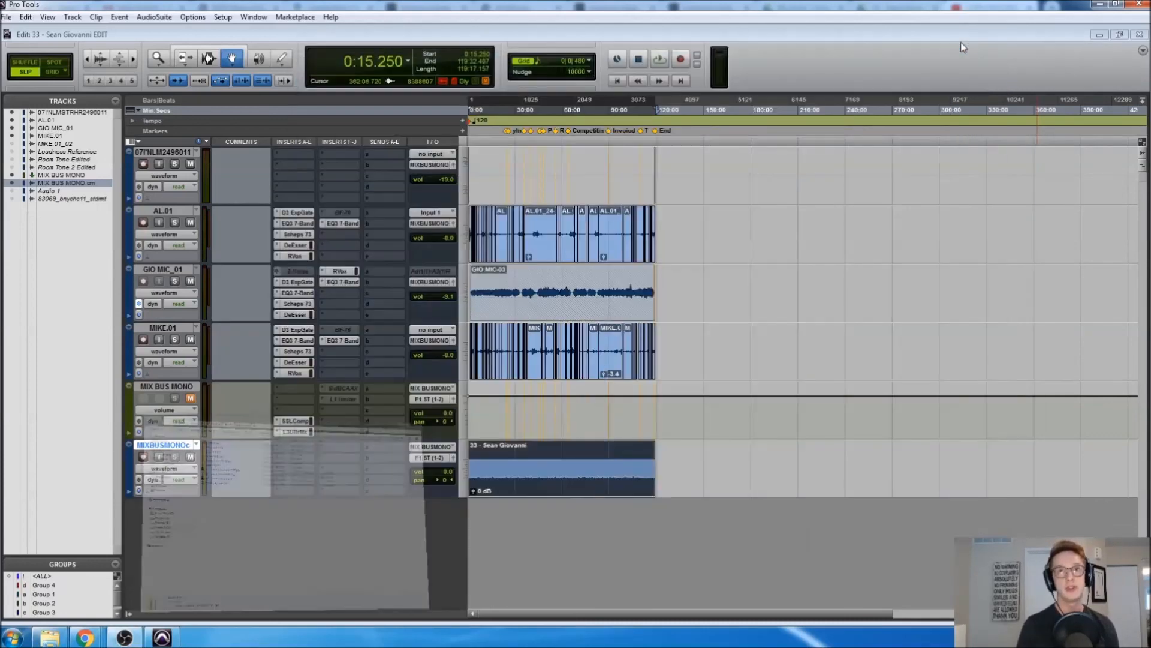